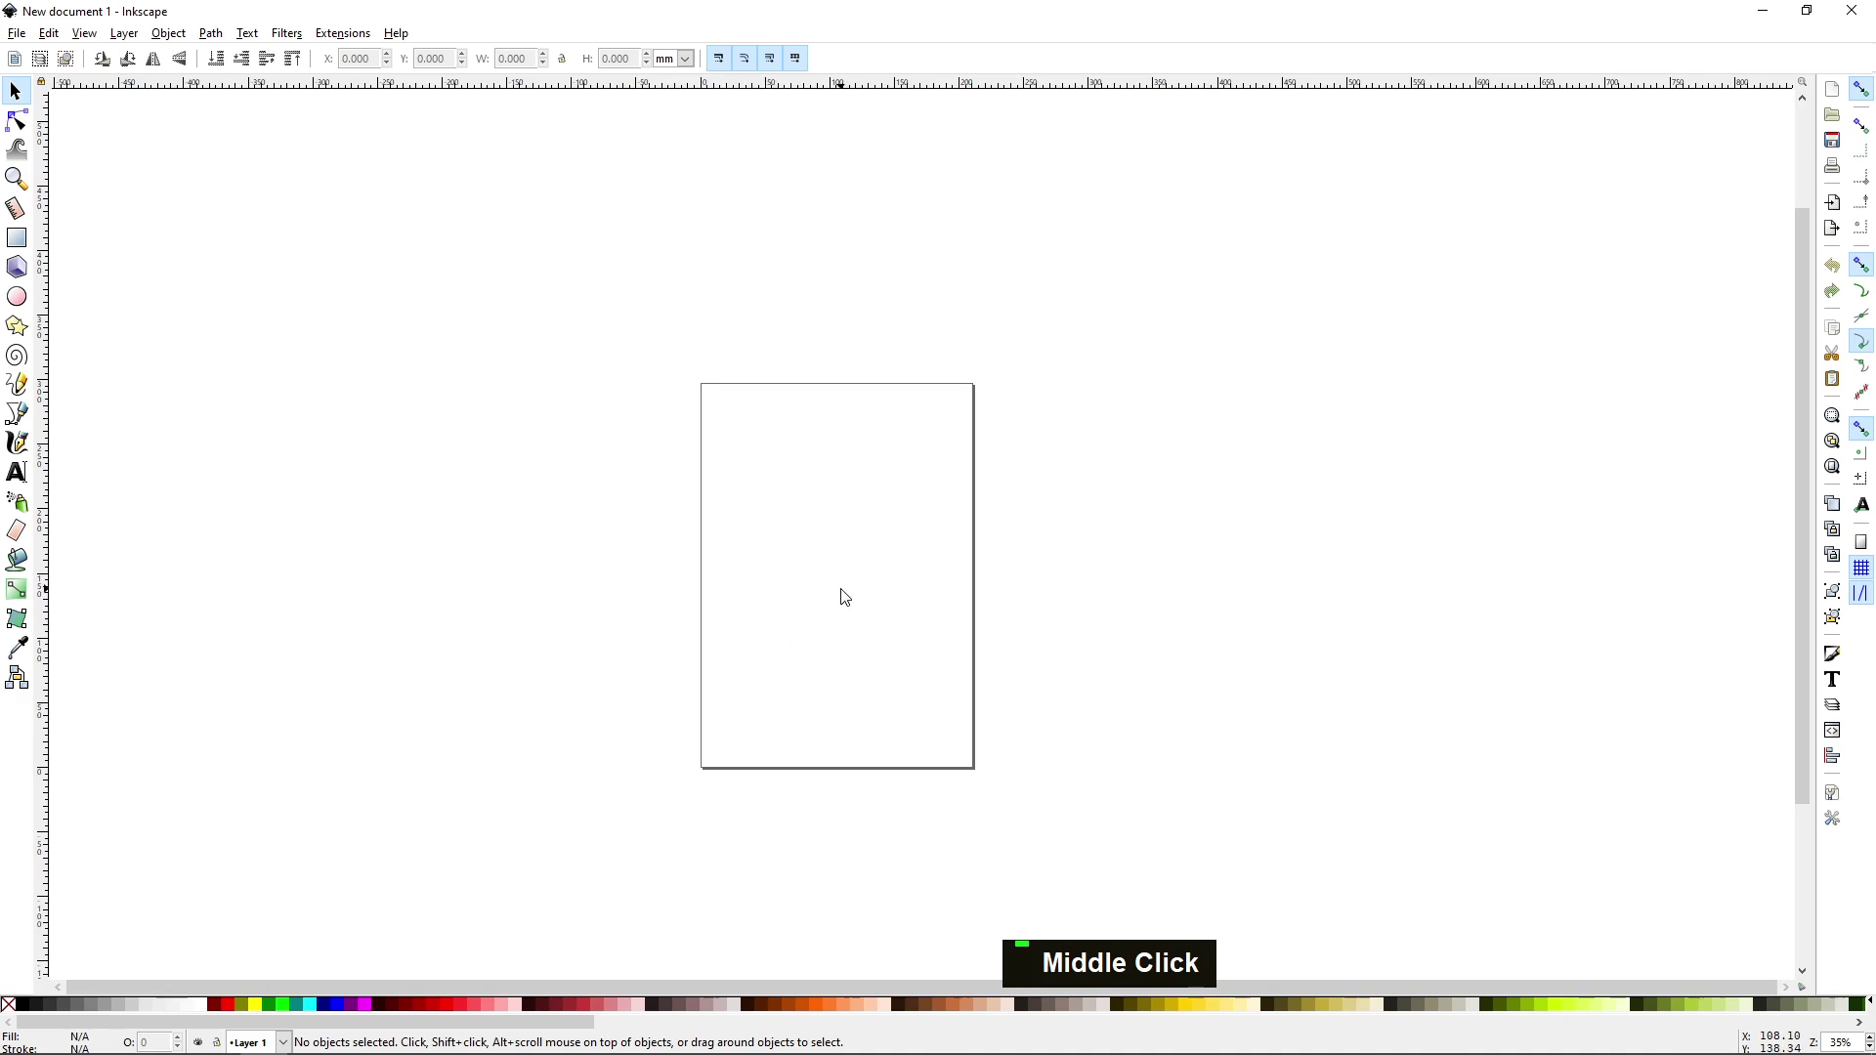
# Step: Pan the view in various directions to examine the blank page and the canvas around it
pyautogui.moveTo(842, 595); pyautogui.dragTo(804, 633)
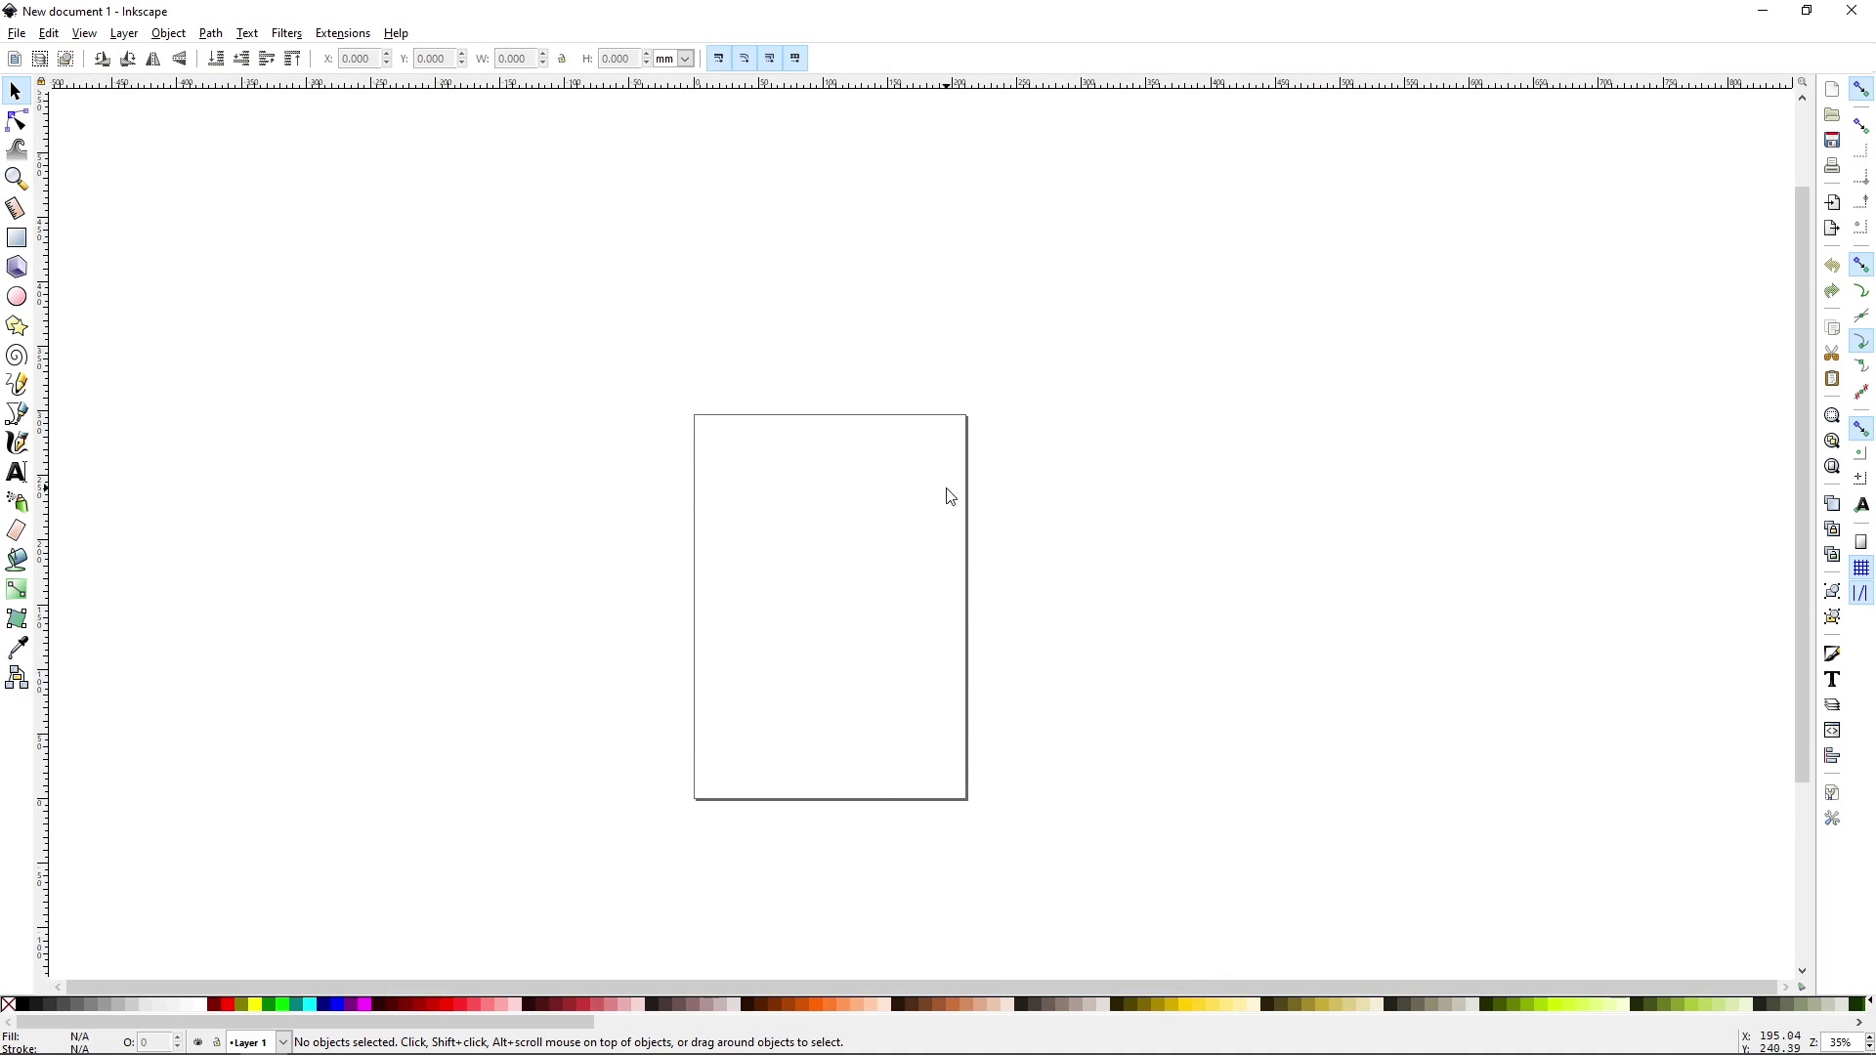
pyautogui.moveTo(783, 562); pyautogui.dragTo(631, 461)
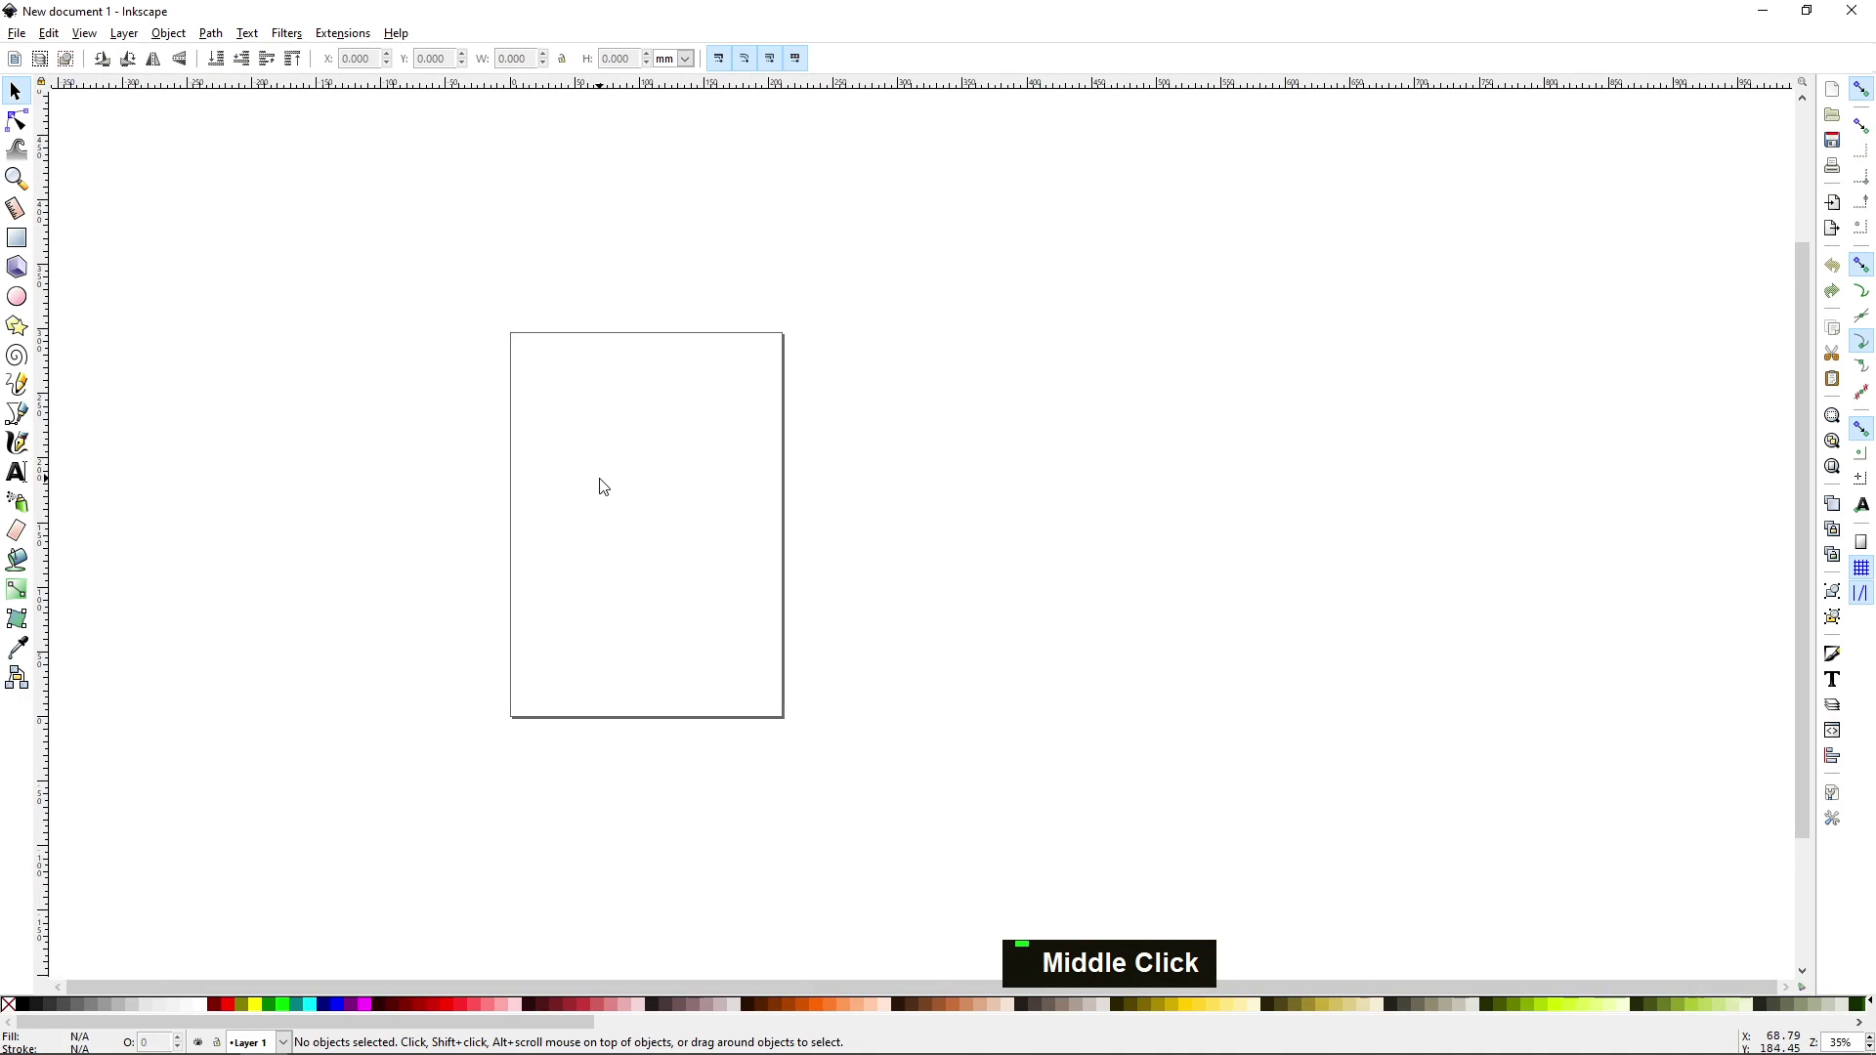
pyautogui.moveTo(582, 531); pyautogui.dragTo(683, 530)
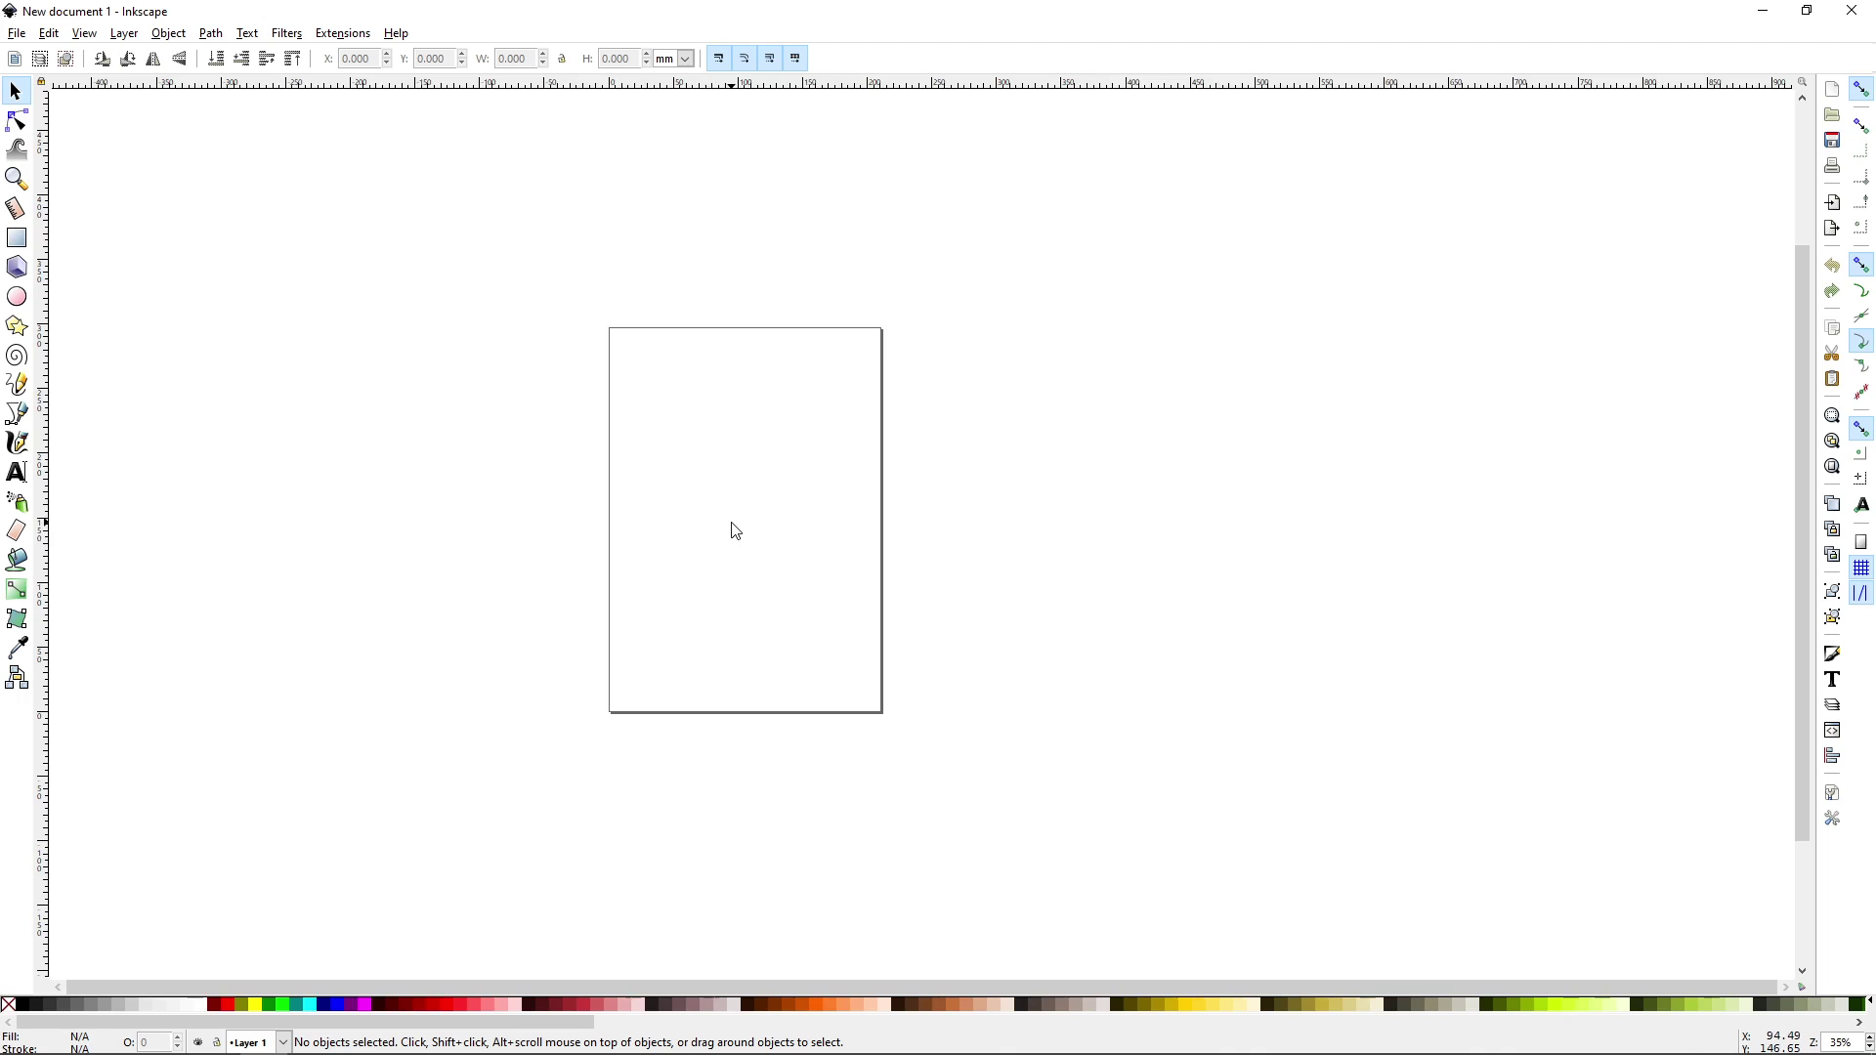
pyautogui.moveTo(733, 528)
pyautogui.mouseDown()
pyautogui.moveTo(649, 548)
pyautogui.moveTo(837, 490)
pyautogui.moveTo(712, 511)
pyautogui.mouseUp()
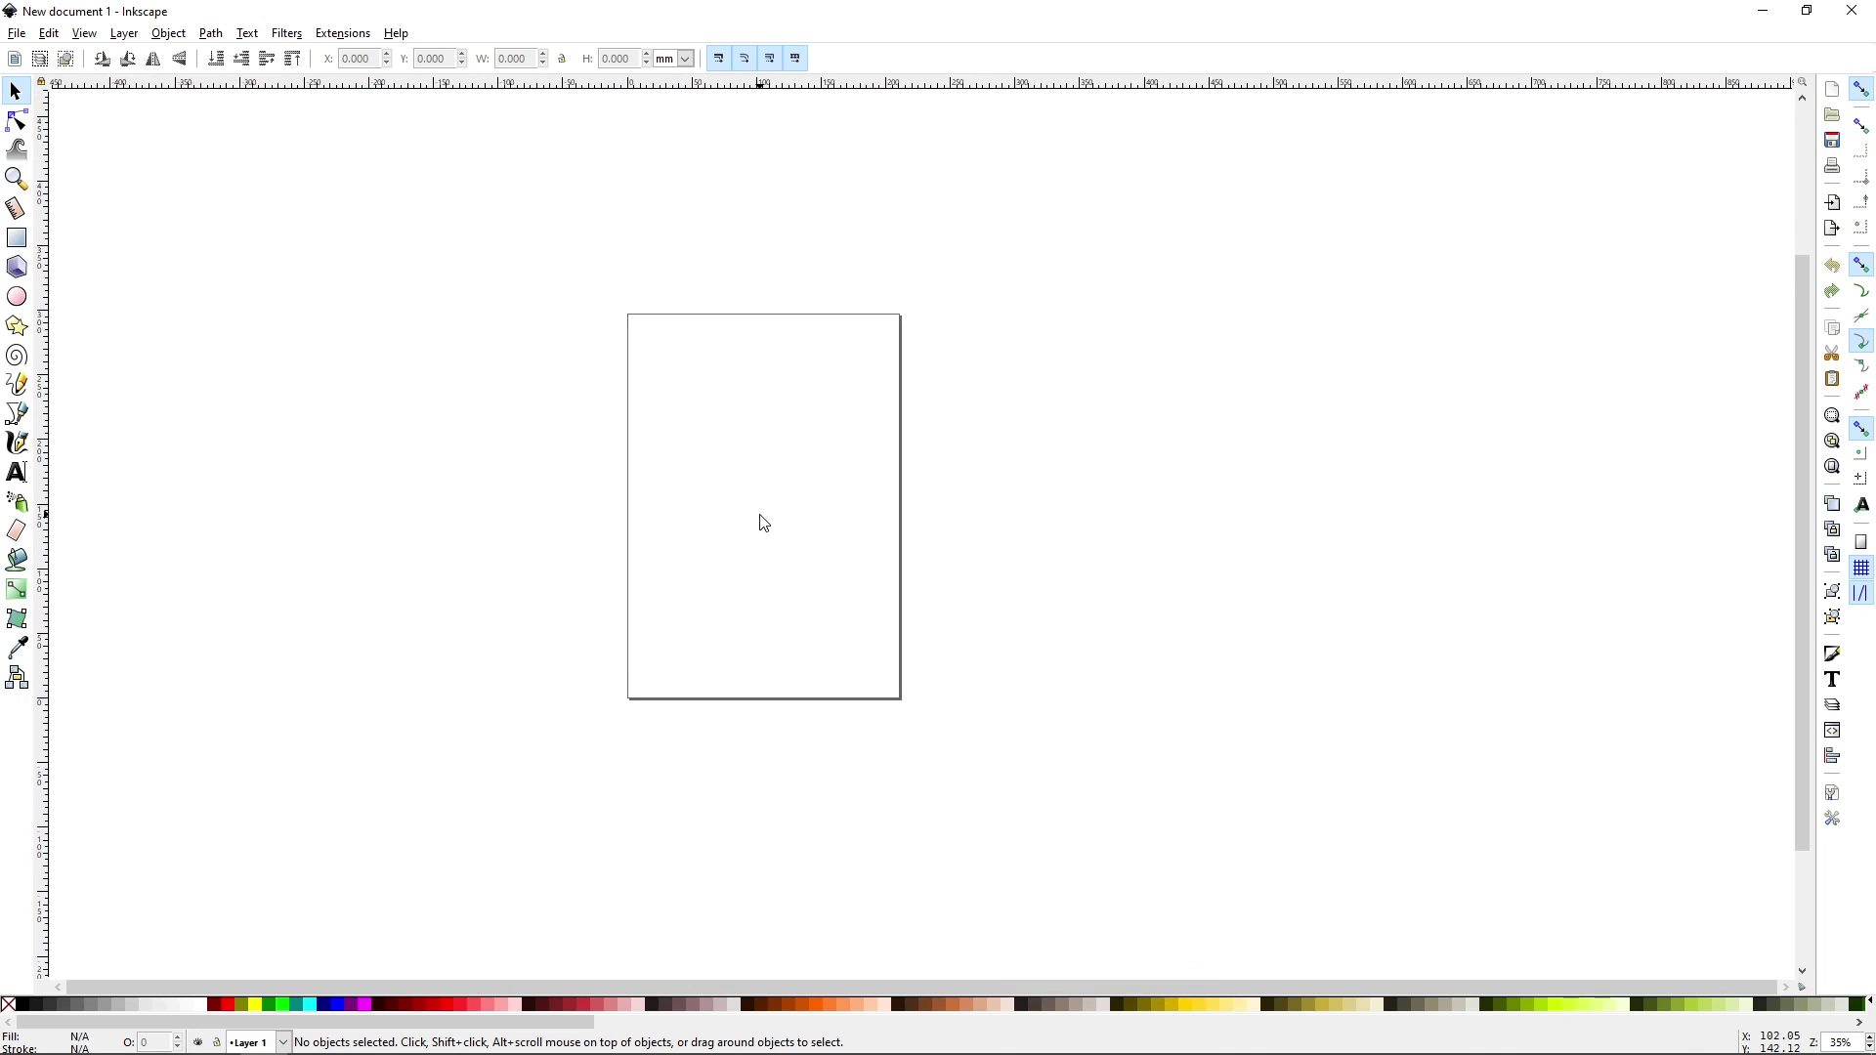
pyautogui.moveTo(769, 511)
pyautogui.mouseDown()
pyautogui.moveTo(683, 527)
pyautogui.moveTo(796, 494)
pyautogui.mouseUp()
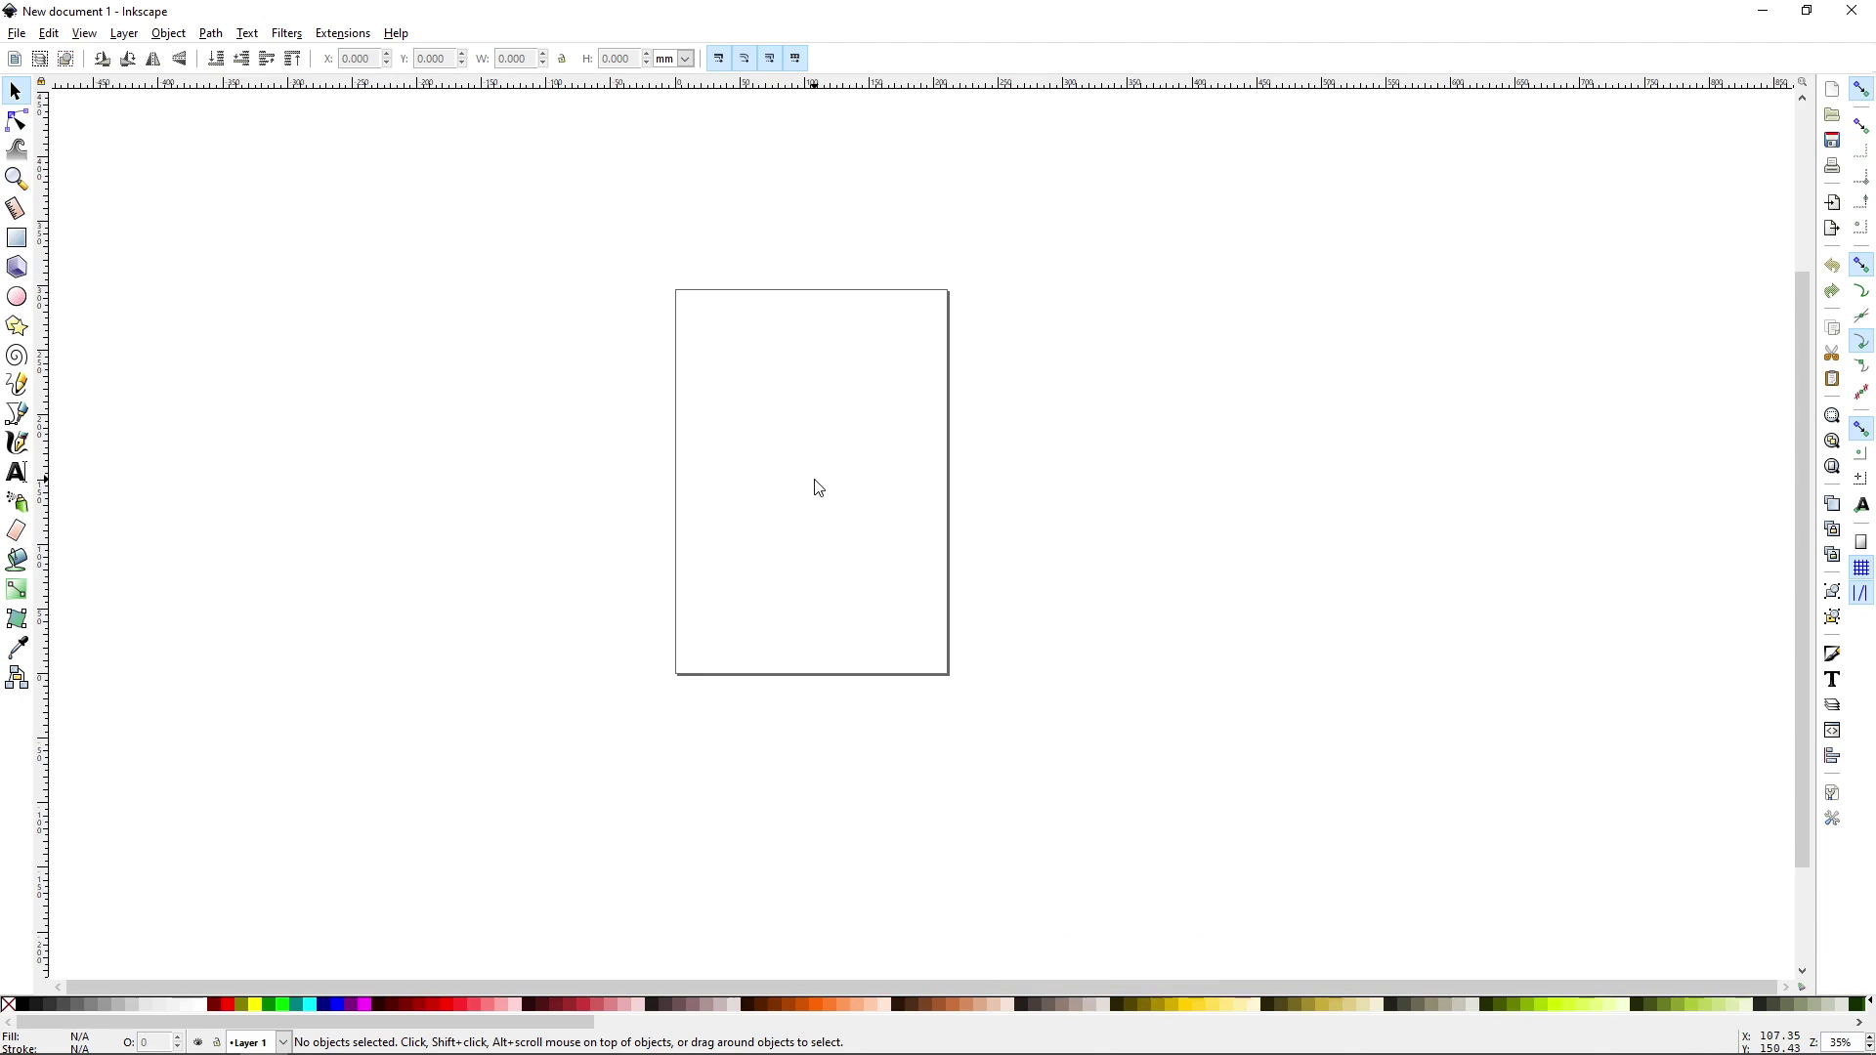
pyautogui.scroll(-1, 819, 488)
pyautogui.scroll(2, 819, 488)
pyautogui.scroll(-1, 819, 487)
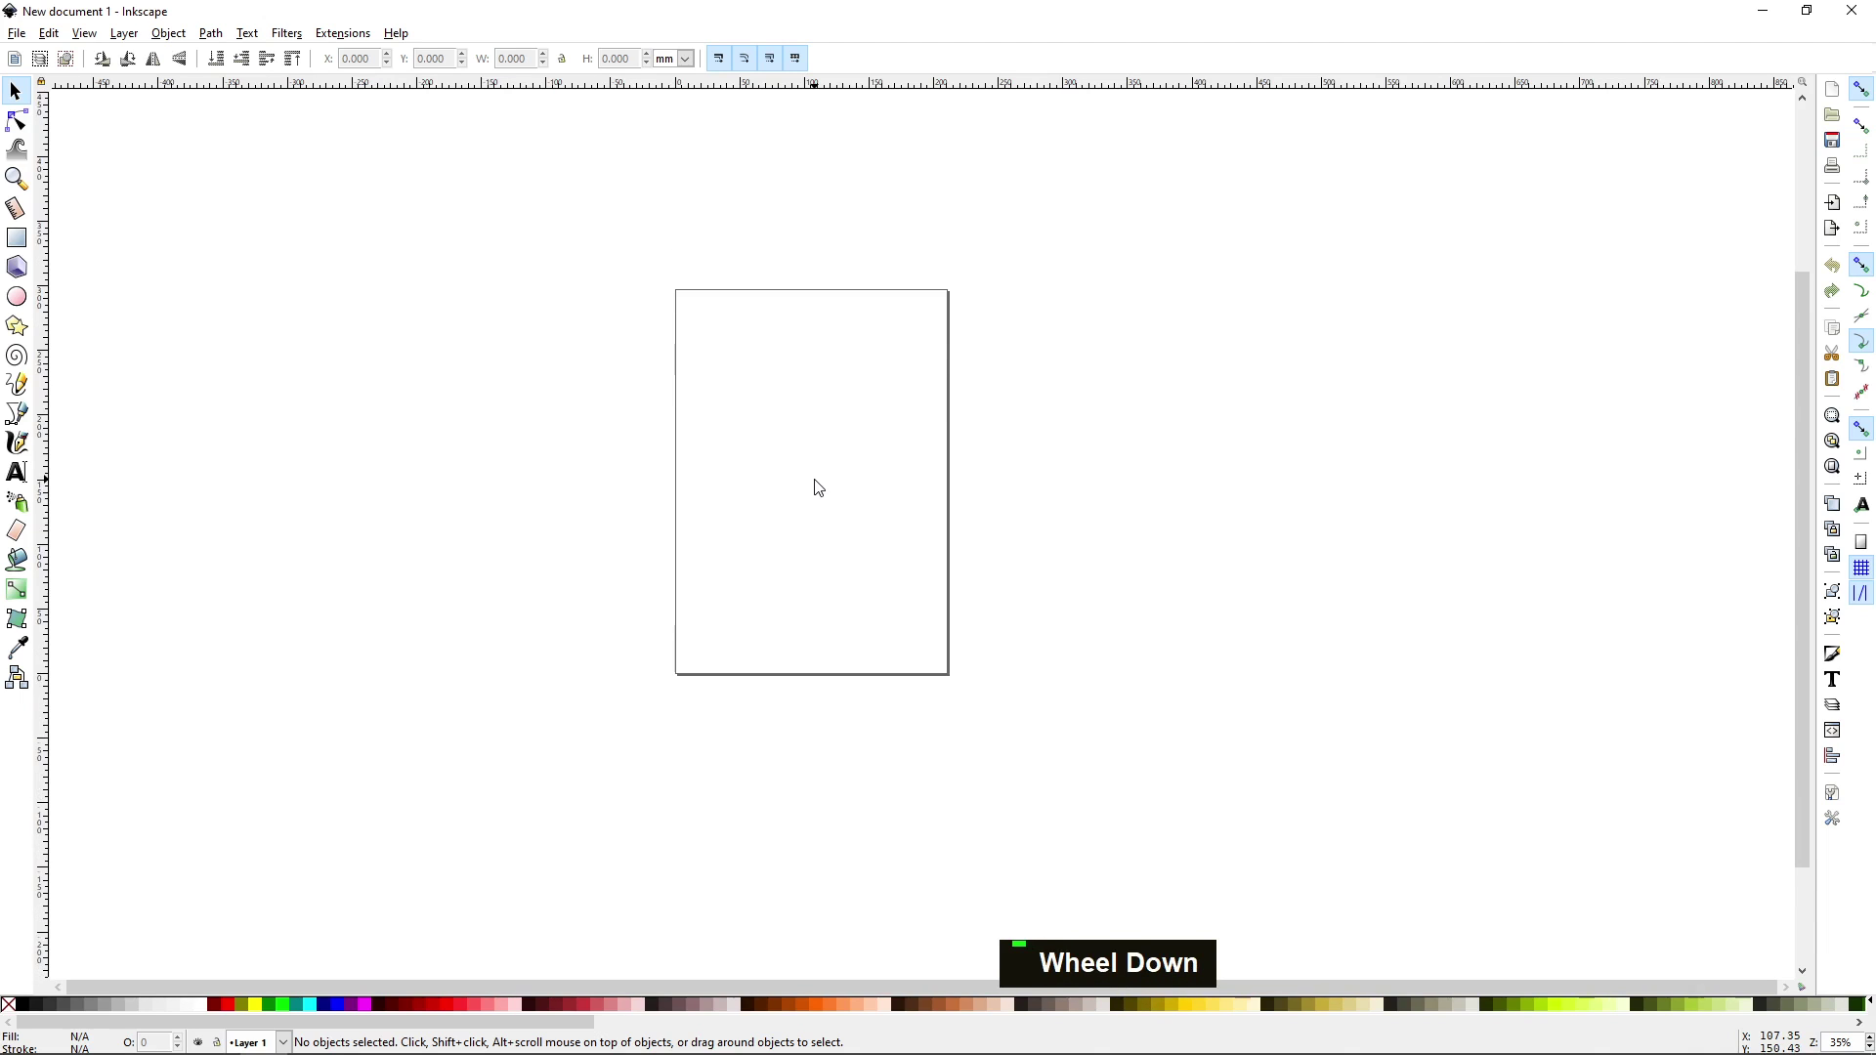
pyautogui.moveTo(819, 488); pyautogui.dragTo(726, 604)
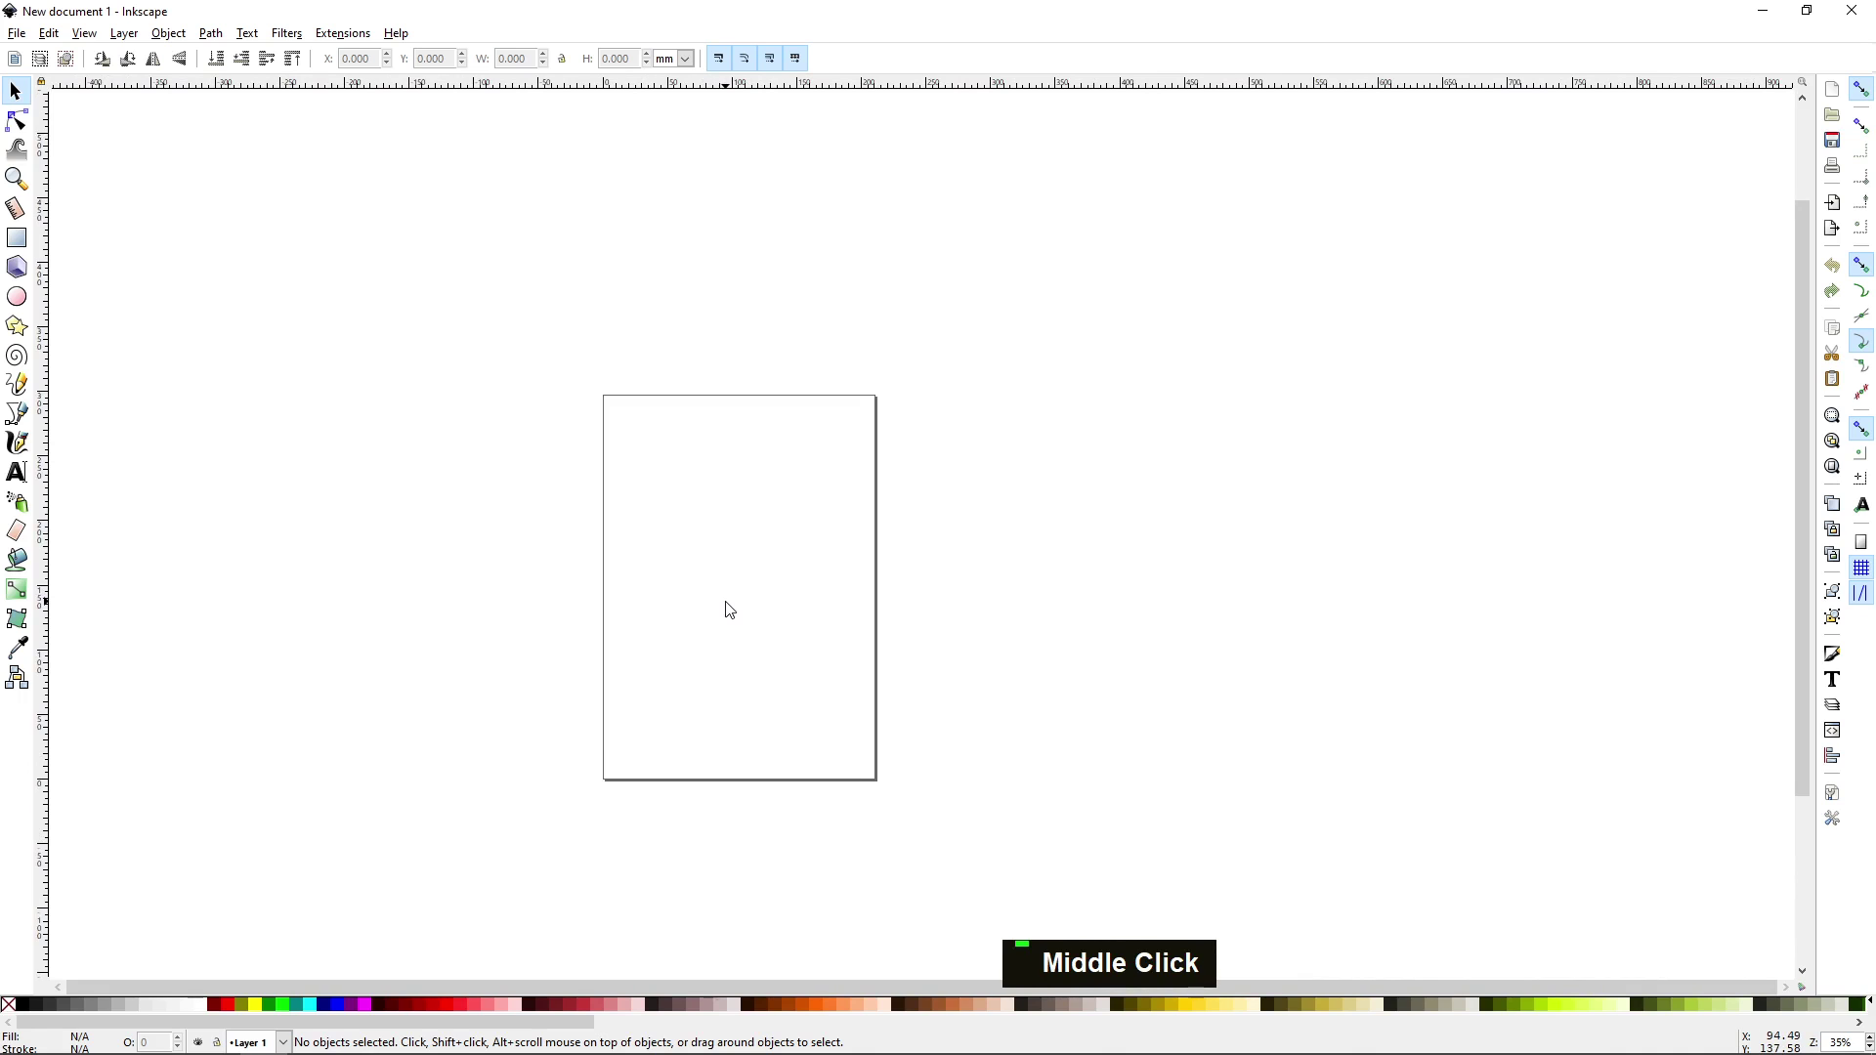
# Step: Inspect the page's middle and upper-left corner at close range and return to a full-page view
pyautogui.keyDown('ctrl'); pyautogui.scroll(6, 731, 610); pyautogui.keyUp('ctrl')
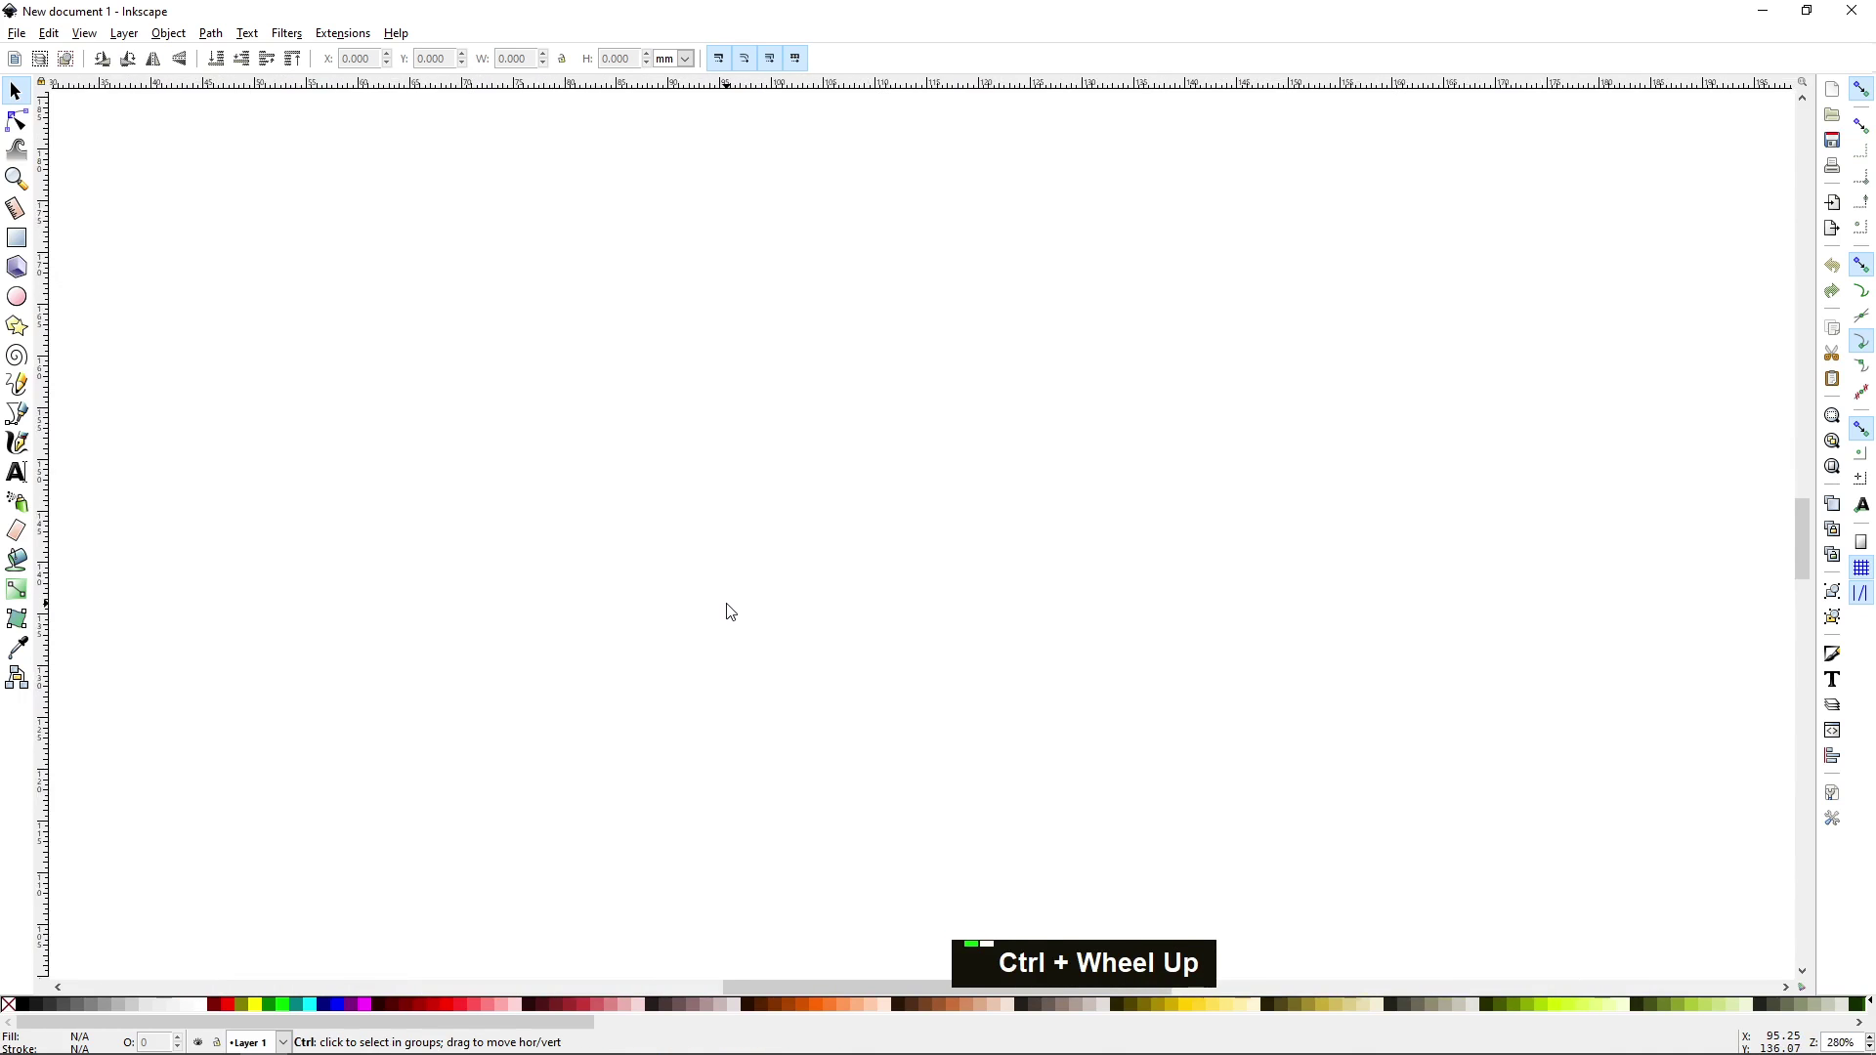
pyautogui.keyDown('ctrl'); pyautogui.scroll(-6, 731, 610); pyautogui.keyUp('ctrl')
pyautogui.keyDown('ctrl'); pyautogui.scroll(6, 640, 469); pyautogui.keyUp('ctrl')
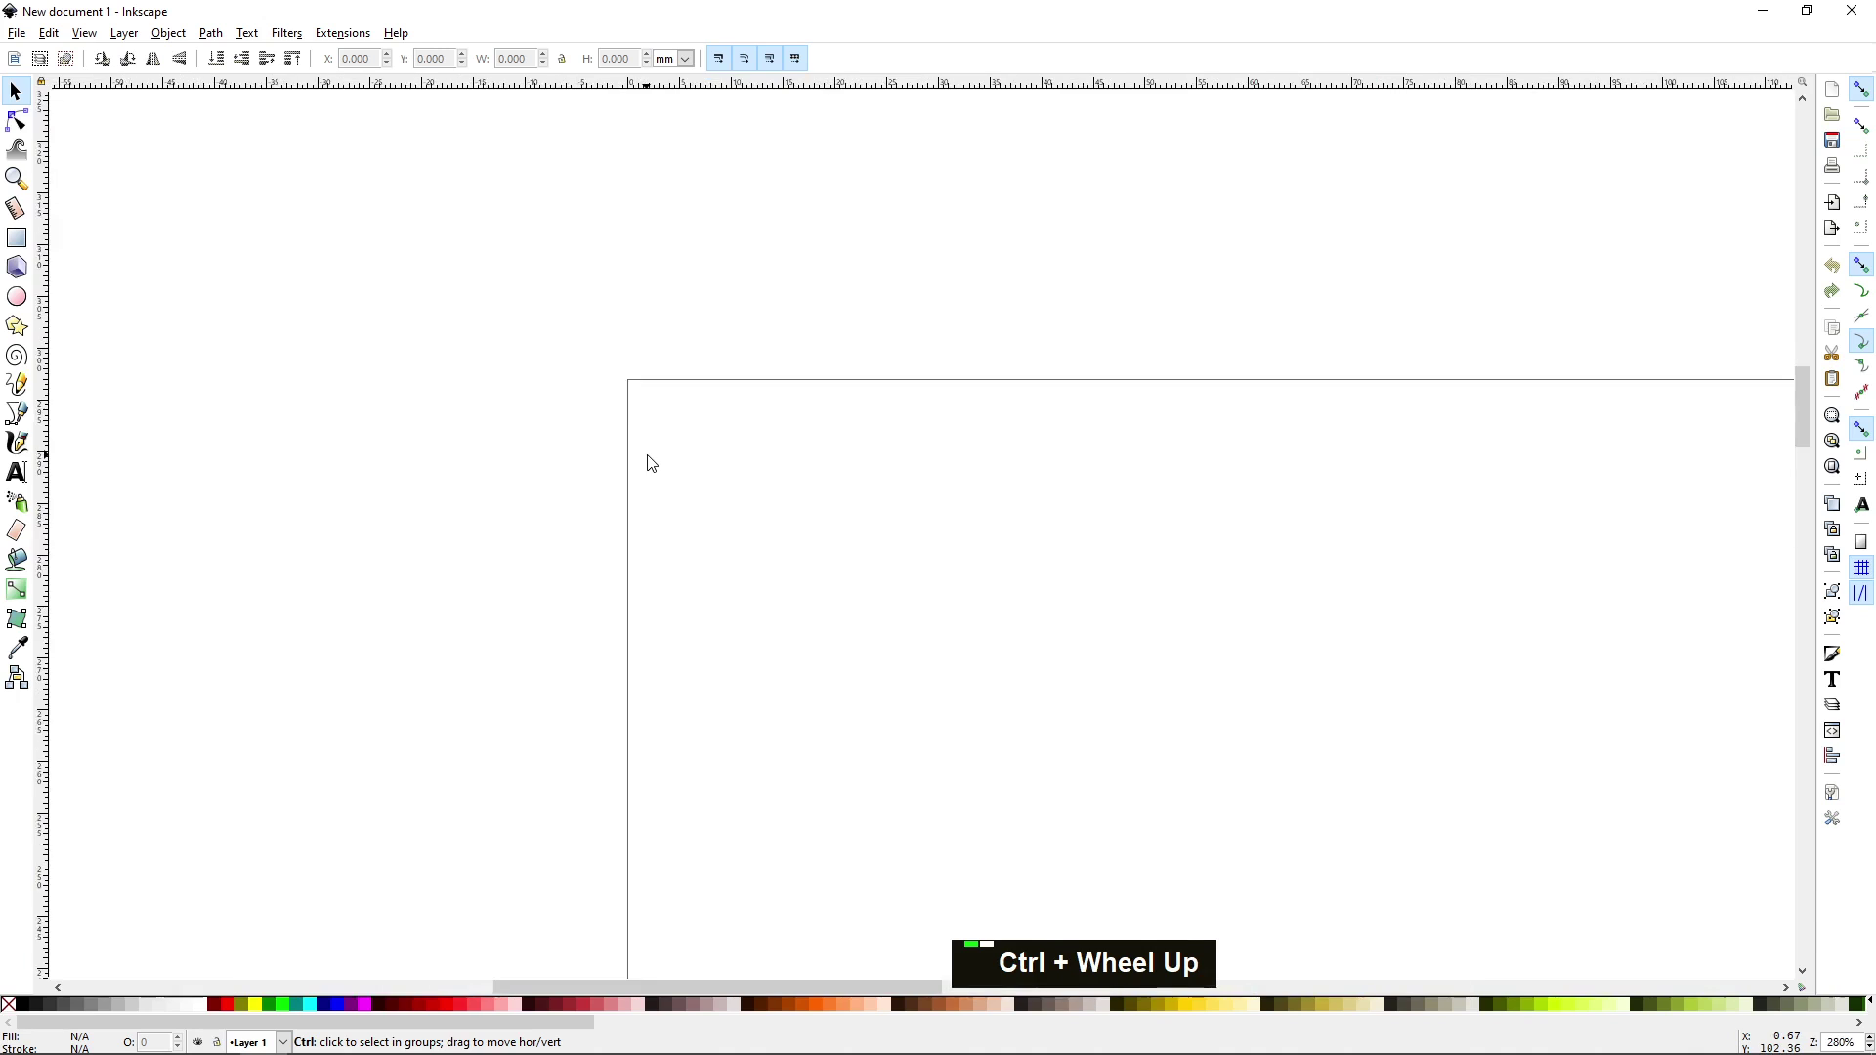
pyautogui.keyDown('ctrl'); pyautogui.scroll(-7, 652, 463); pyautogui.keyUp('ctrl')
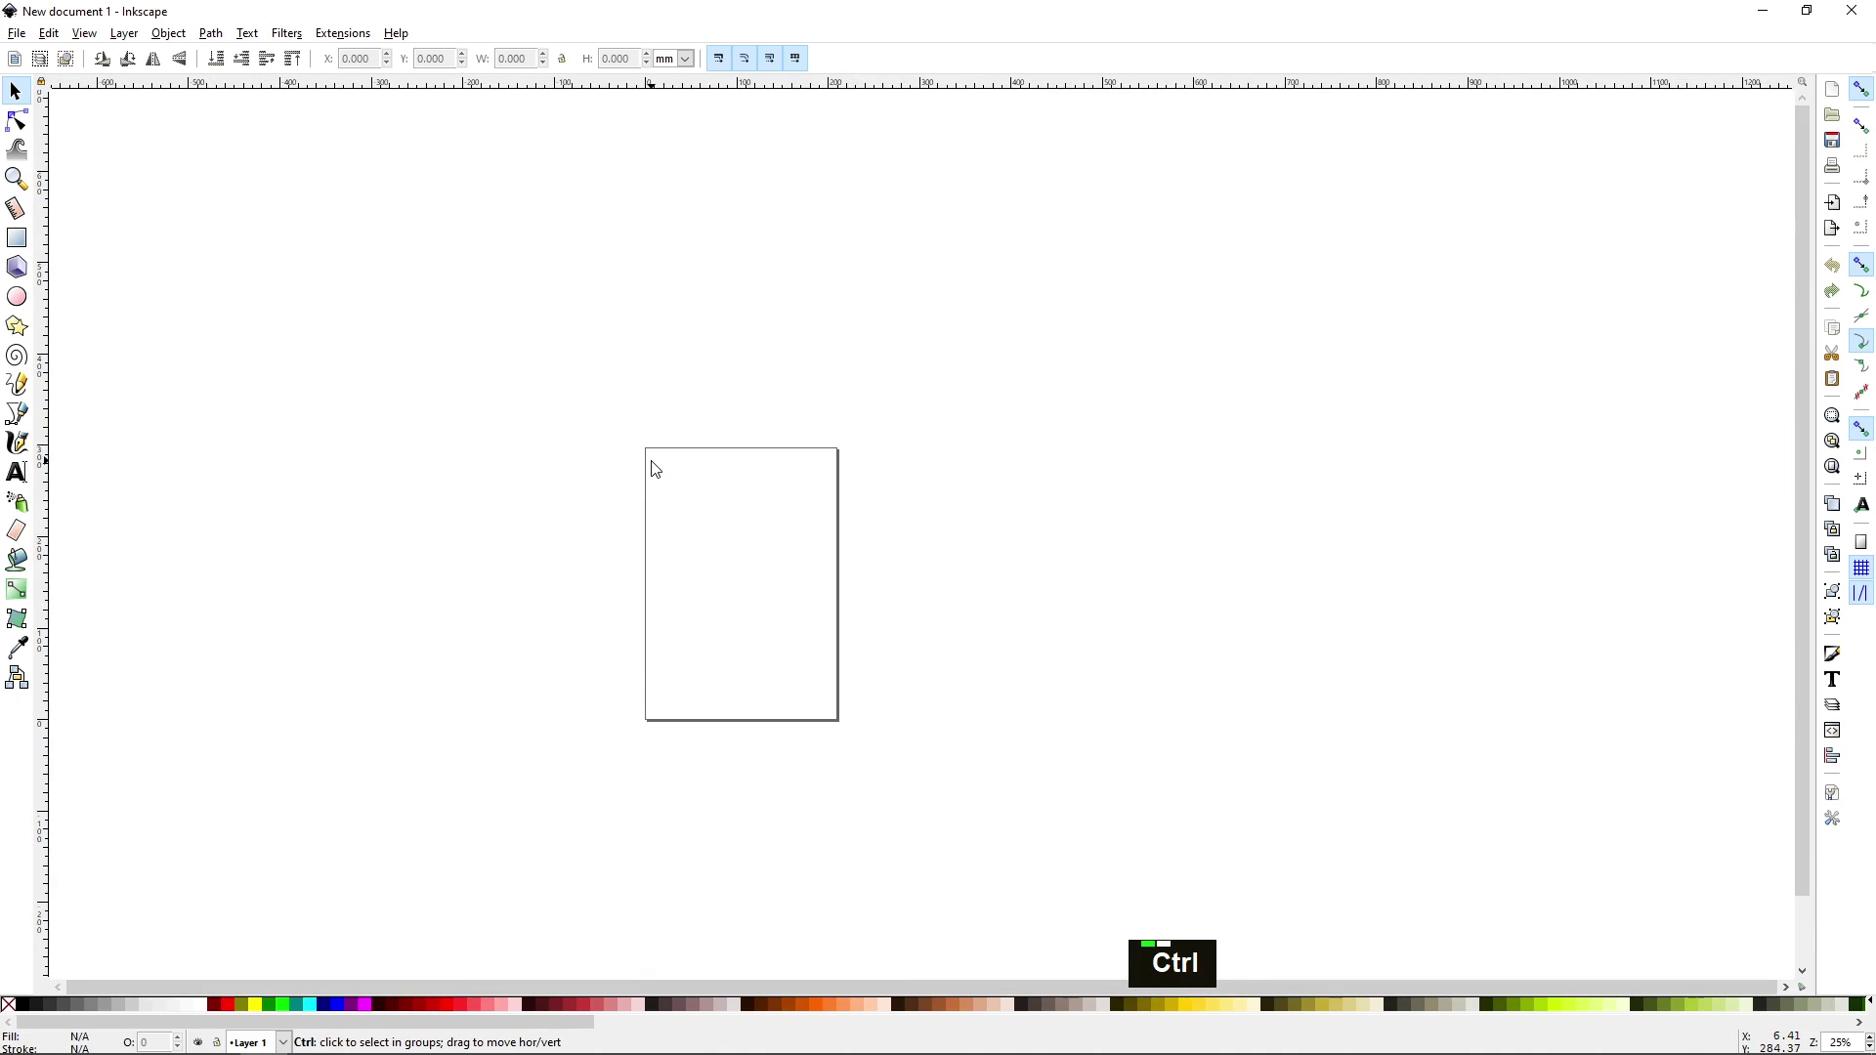
pyautogui.keyDown('ctrl'); pyautogui.scroll(8, 654, 467); pyautogui.keyUp('ctrl')
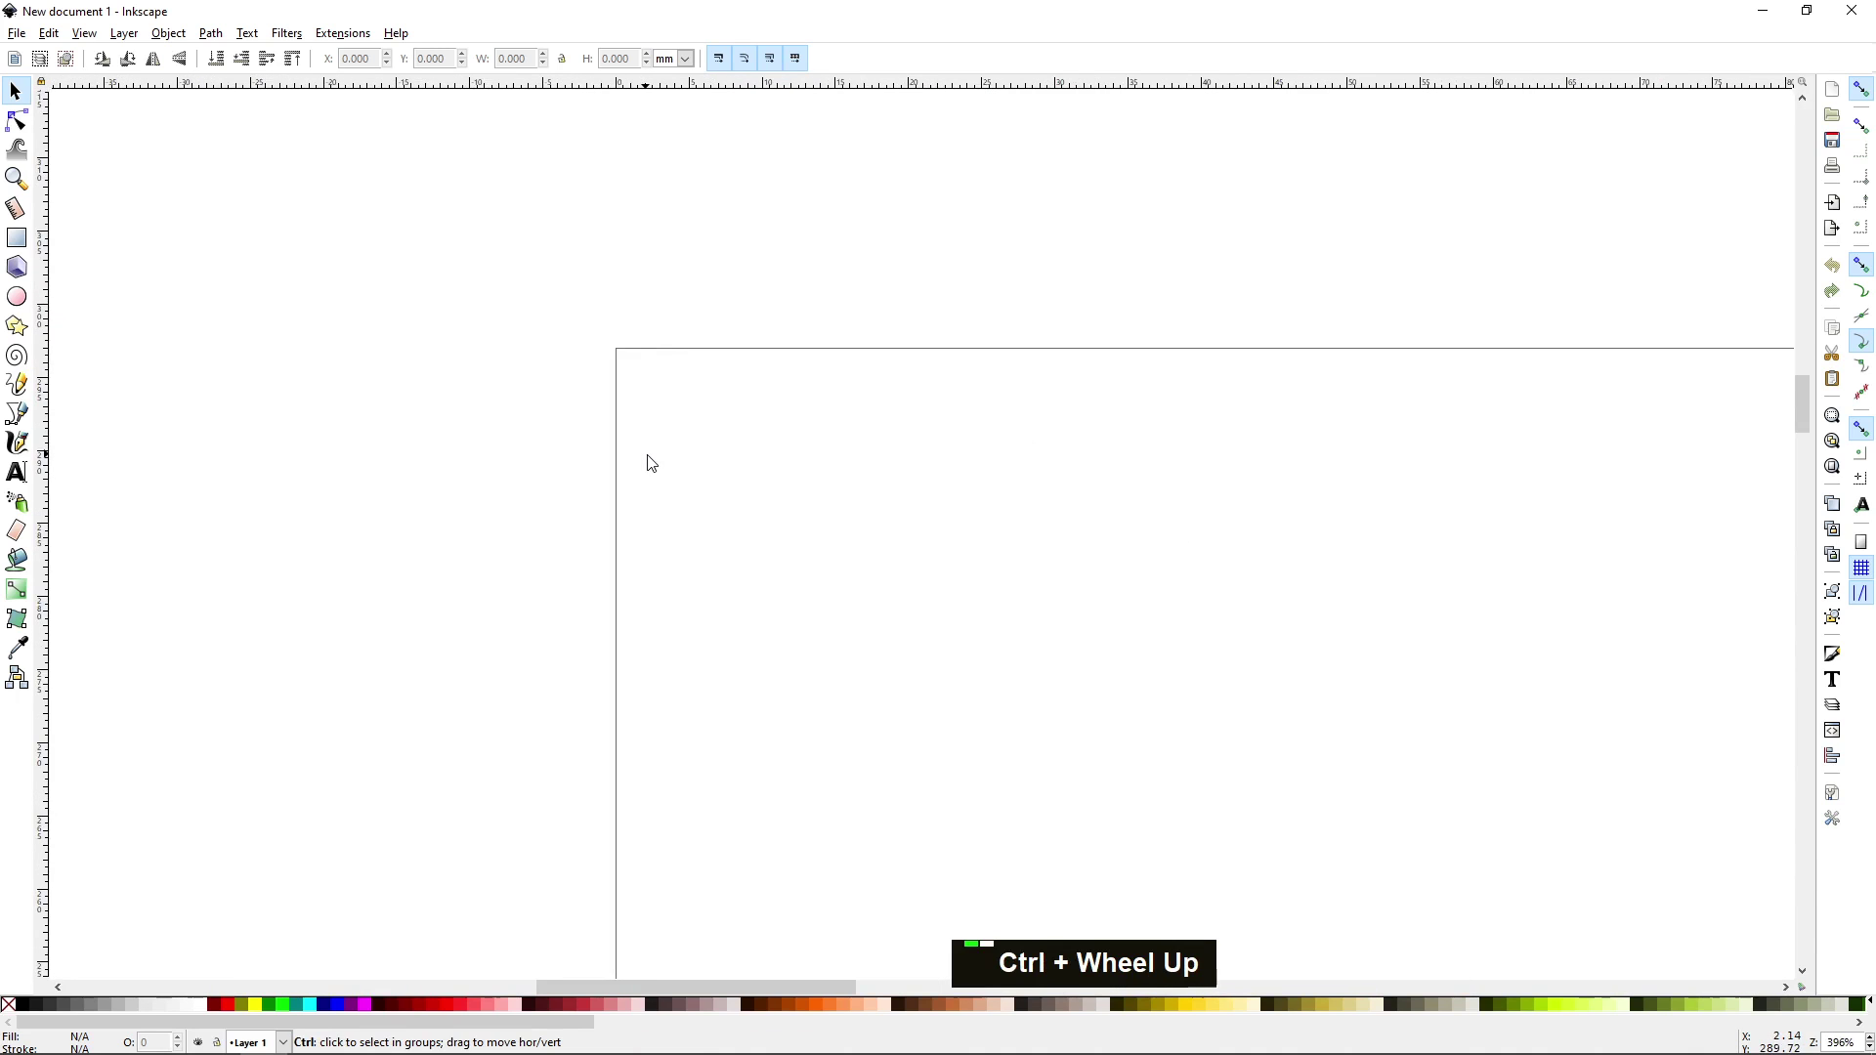
pyautogui.keyDown('ctrl'); pyautogui.scroll(-7, 652, 463); pyautogui.keyUp('ctrl')
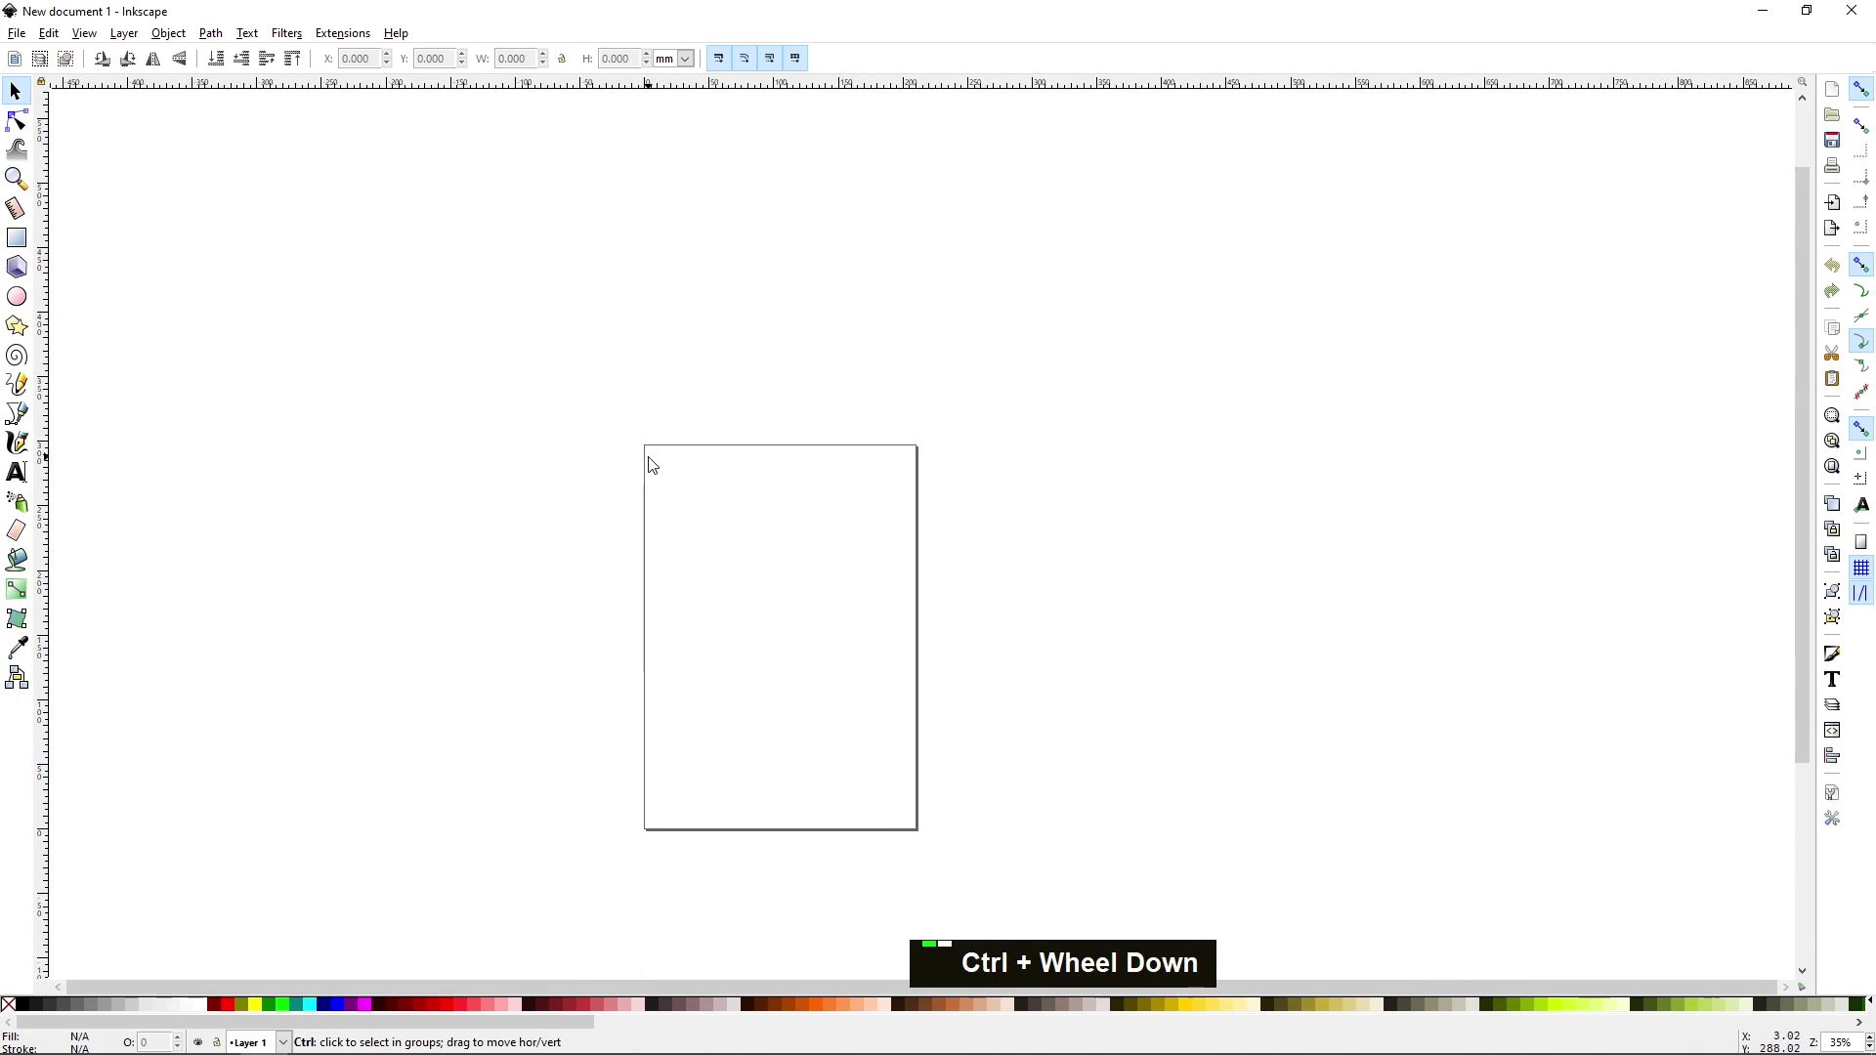
pyautogui.keyDown('ctrl'); pyautogui.scroll(3, 653, 465); pyautogui.keyUp('ctrl')
pyautogui.keyDown('ctrl'); pyautogui.scroll(2, 652, 463); pyautogui.keyUp('ctrl')
pyautogui.keyDown('ctrl'); pyautogui.scroll(-5, 650, 461); pyautogui.keyUp('ctrl')
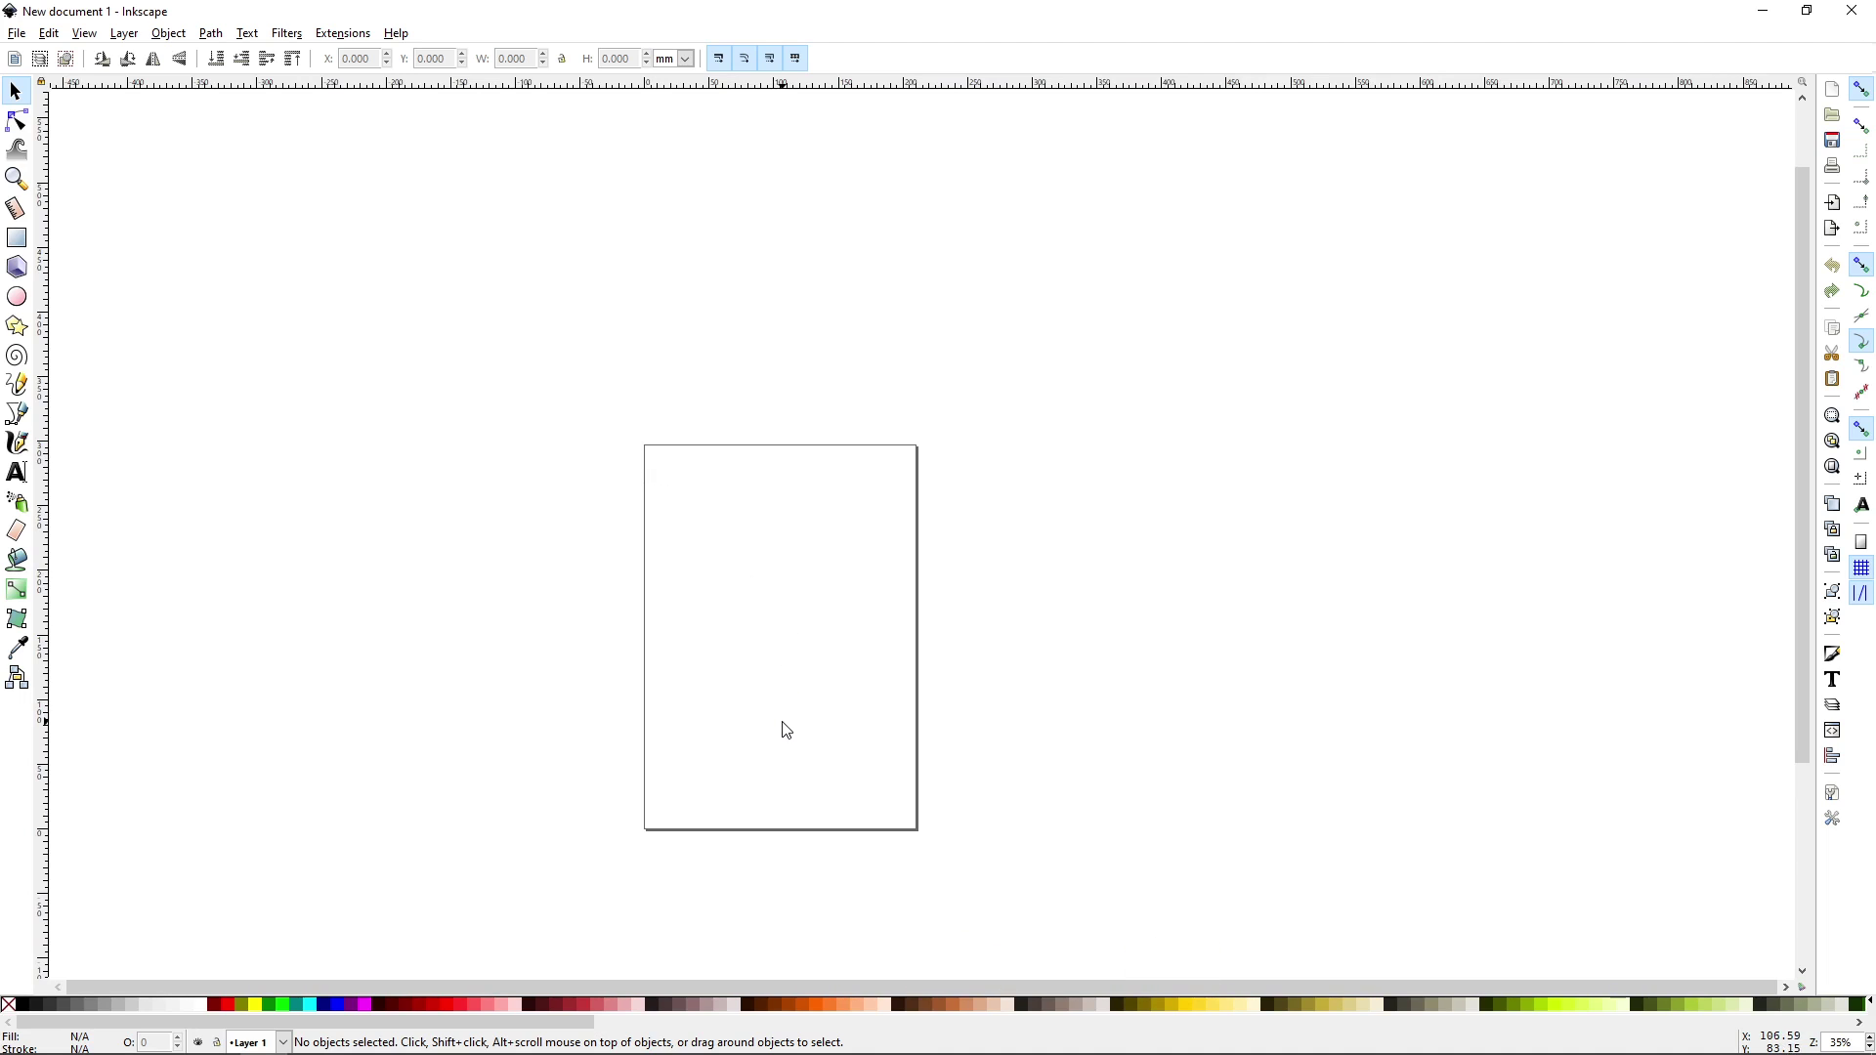
pyautogui.middleClick(770, 682)
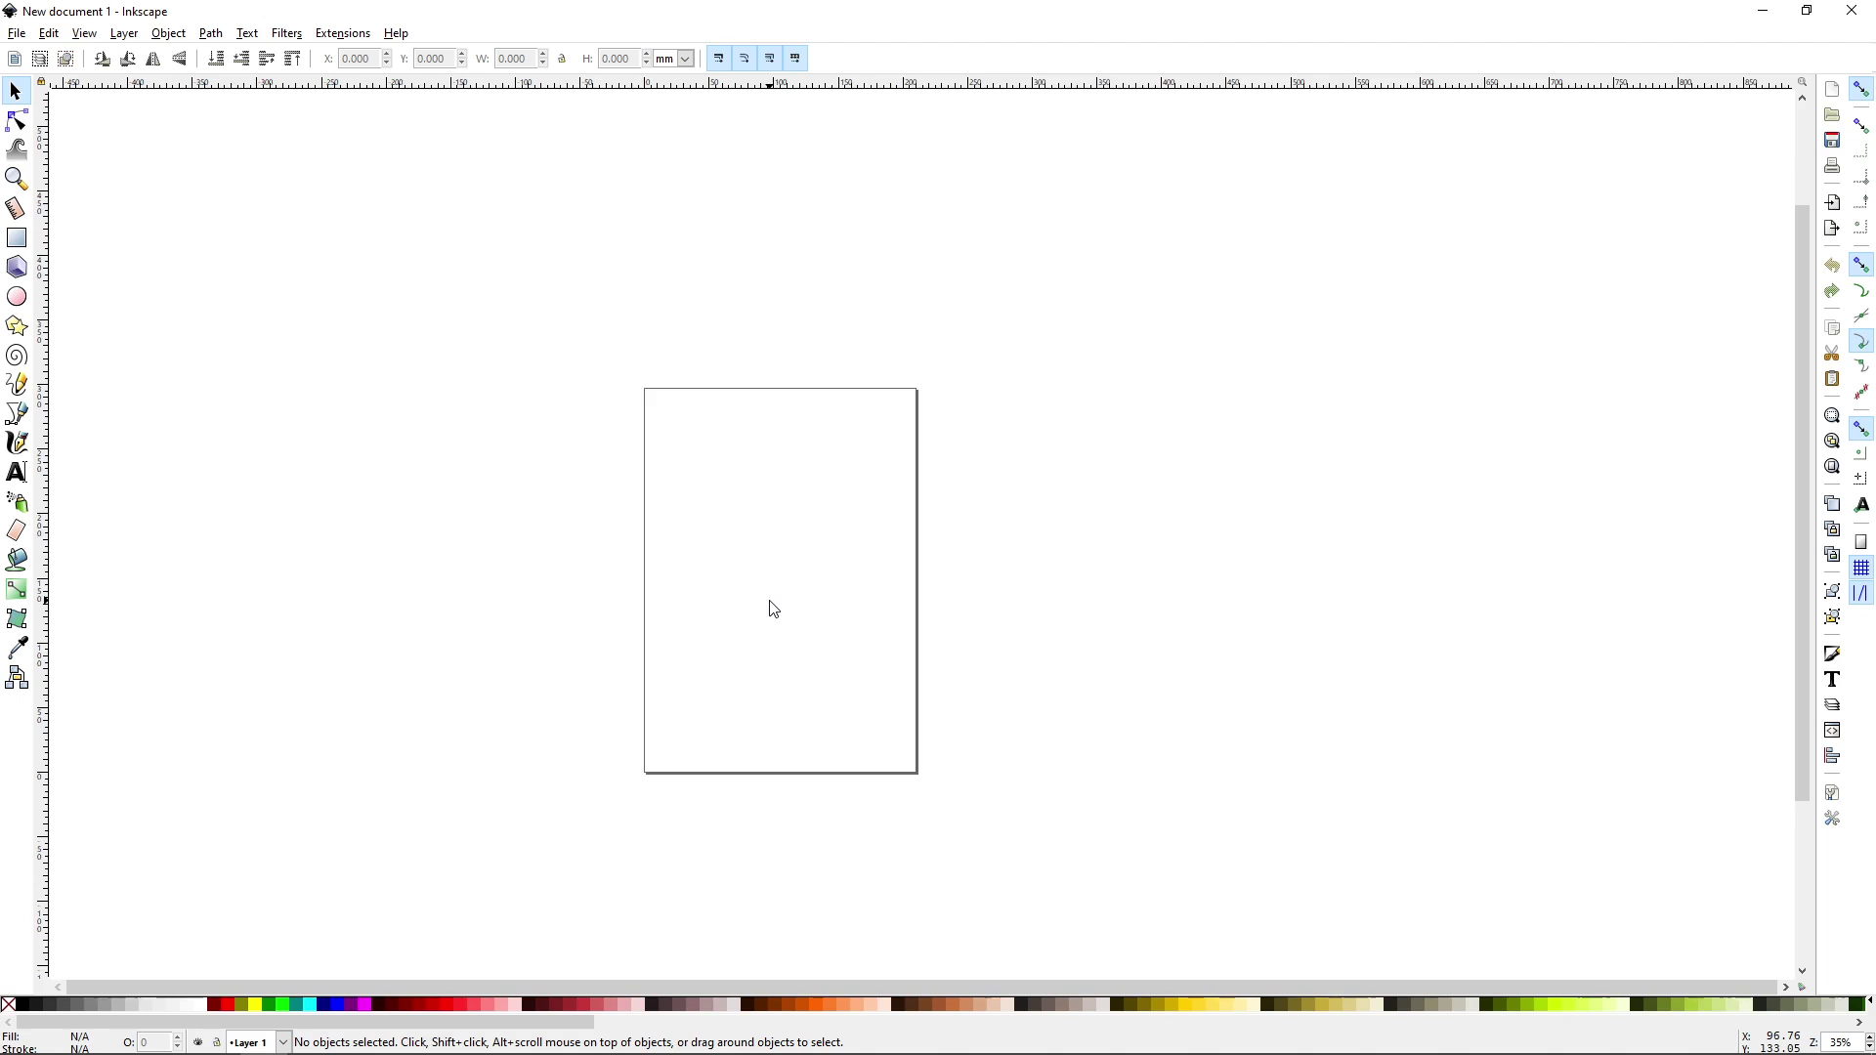
pyautogui.moveTo(773, 609)
pyautogui.mouseDown()
pyautogui.moveTo(736, 611)
pyautogui.moveTo(848, 567)
pyautogui.moveTo(787, 586)
pyautogui.mouseUp()
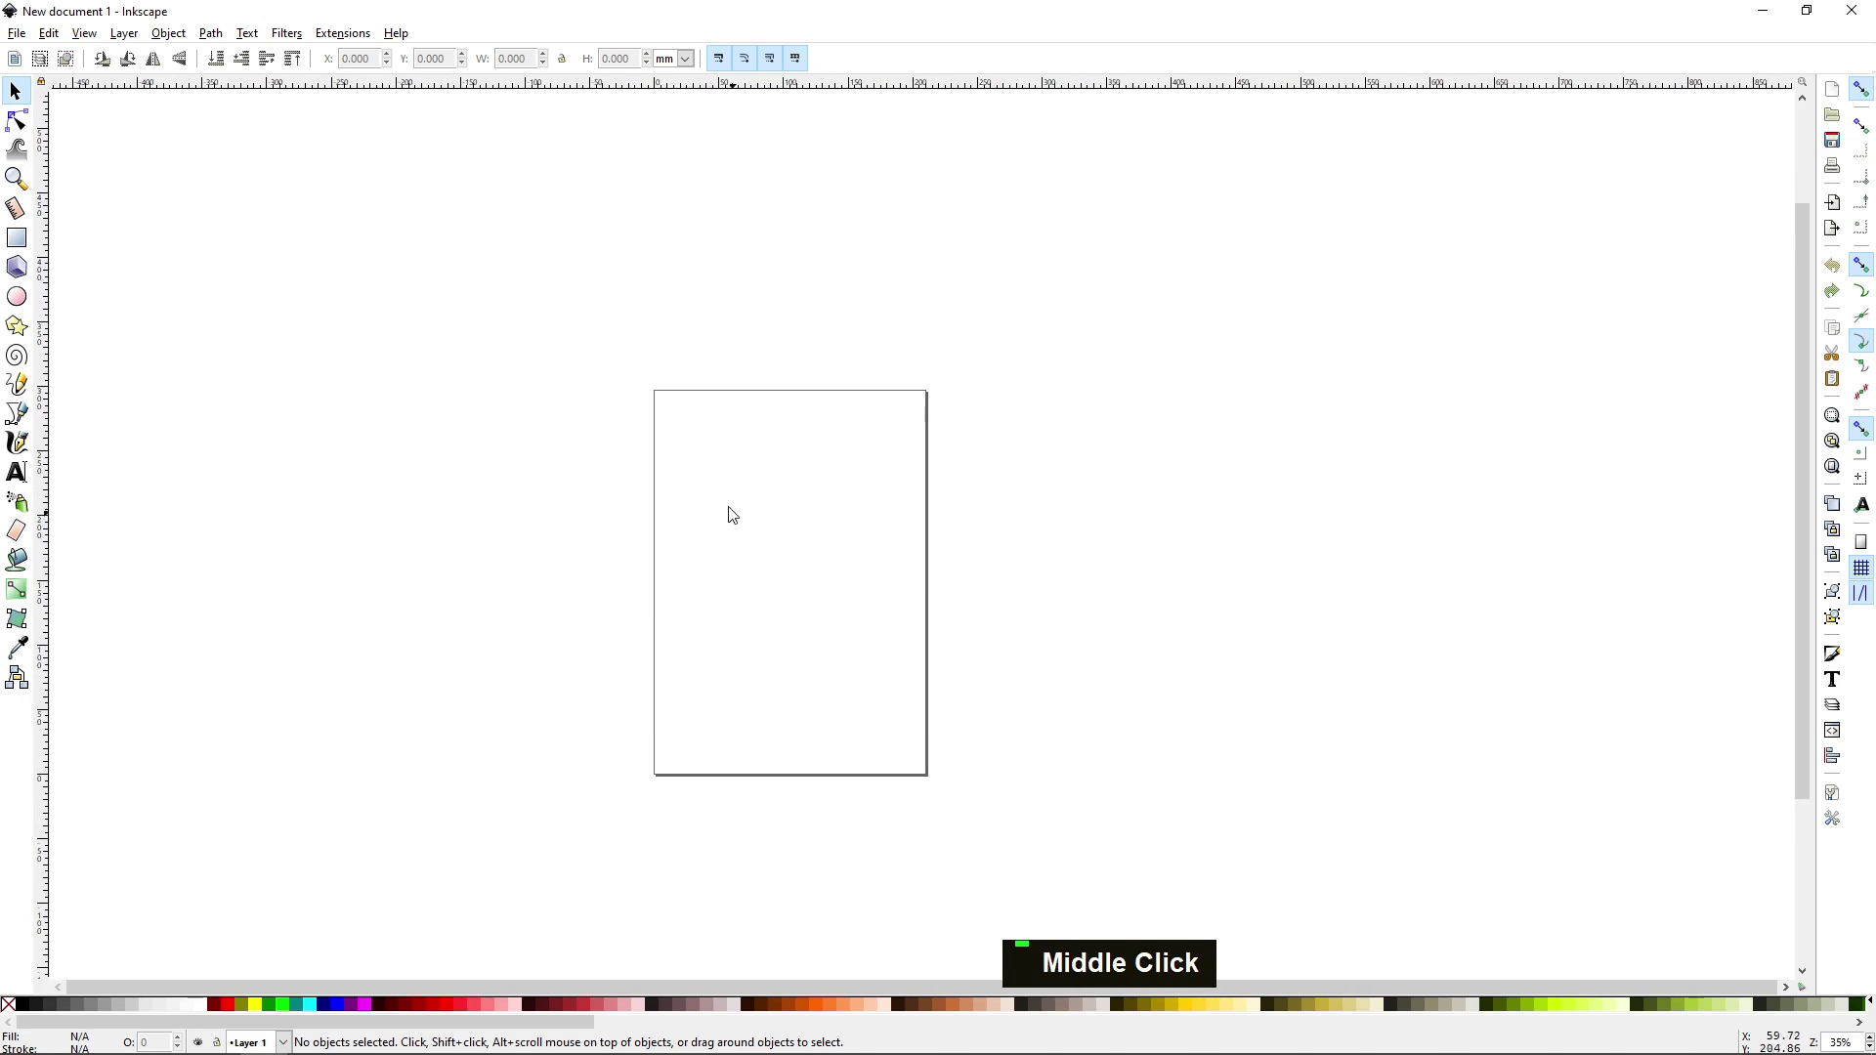
pyautogui.scroll(5, 684, 424)
pyautogui.scroll(-4, 684, 424)
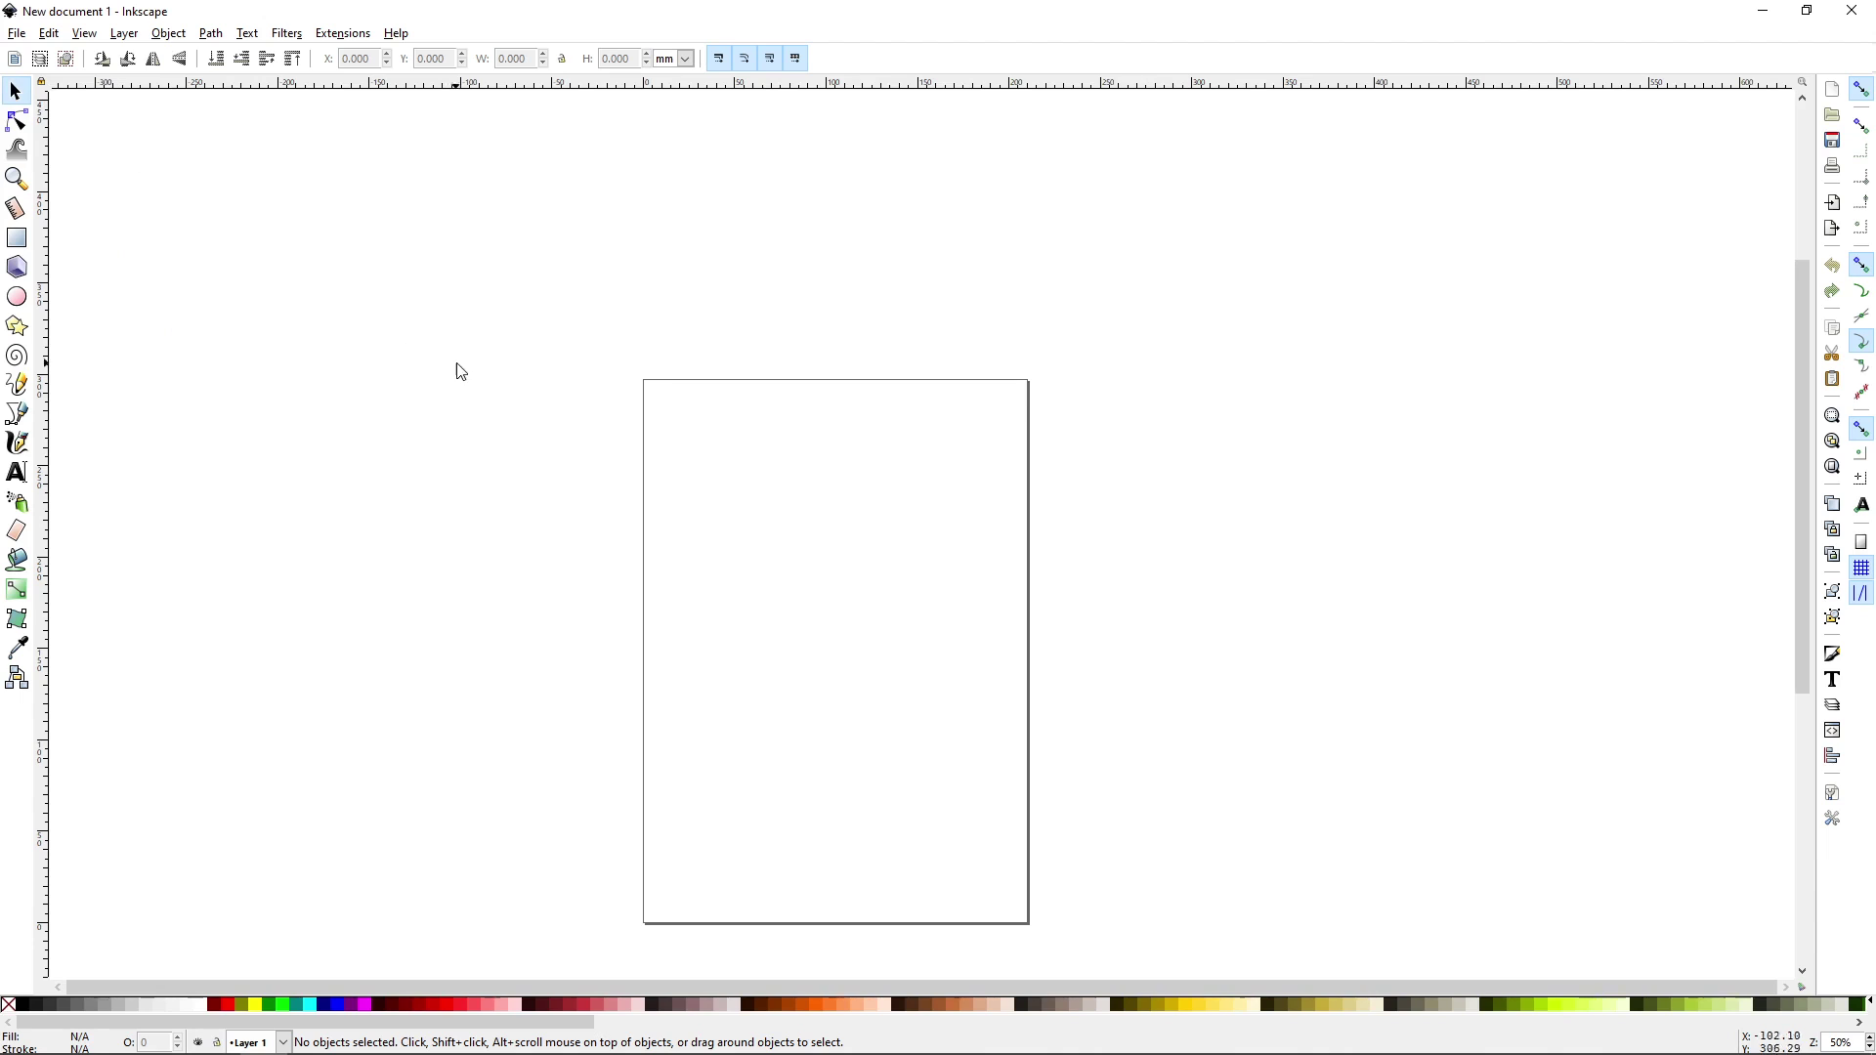
pyautogui.moveTo(500, 313); pyautogui.dragTo(858, 658)
pyautogui.moveTo(382, 268); pyautogui.dragTo(594, 423)
pyautogui.click(21, 124)
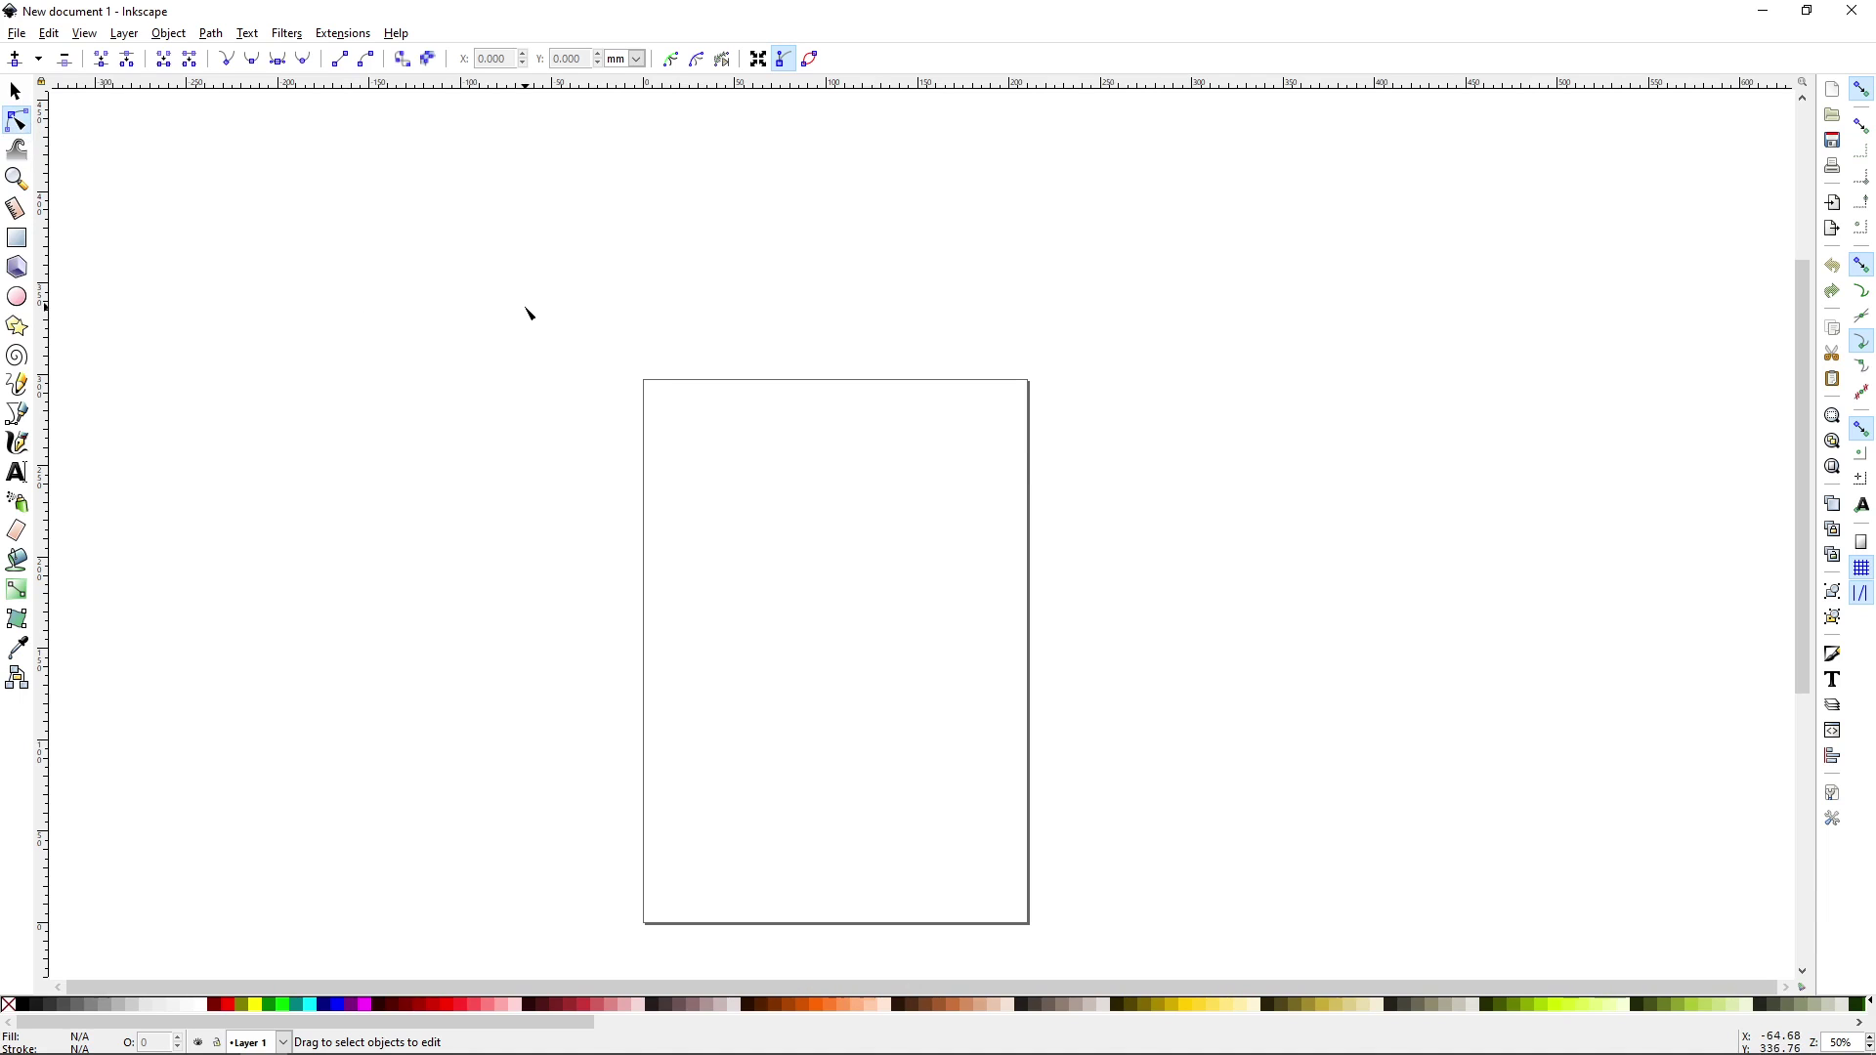
pyautogui.press('n')
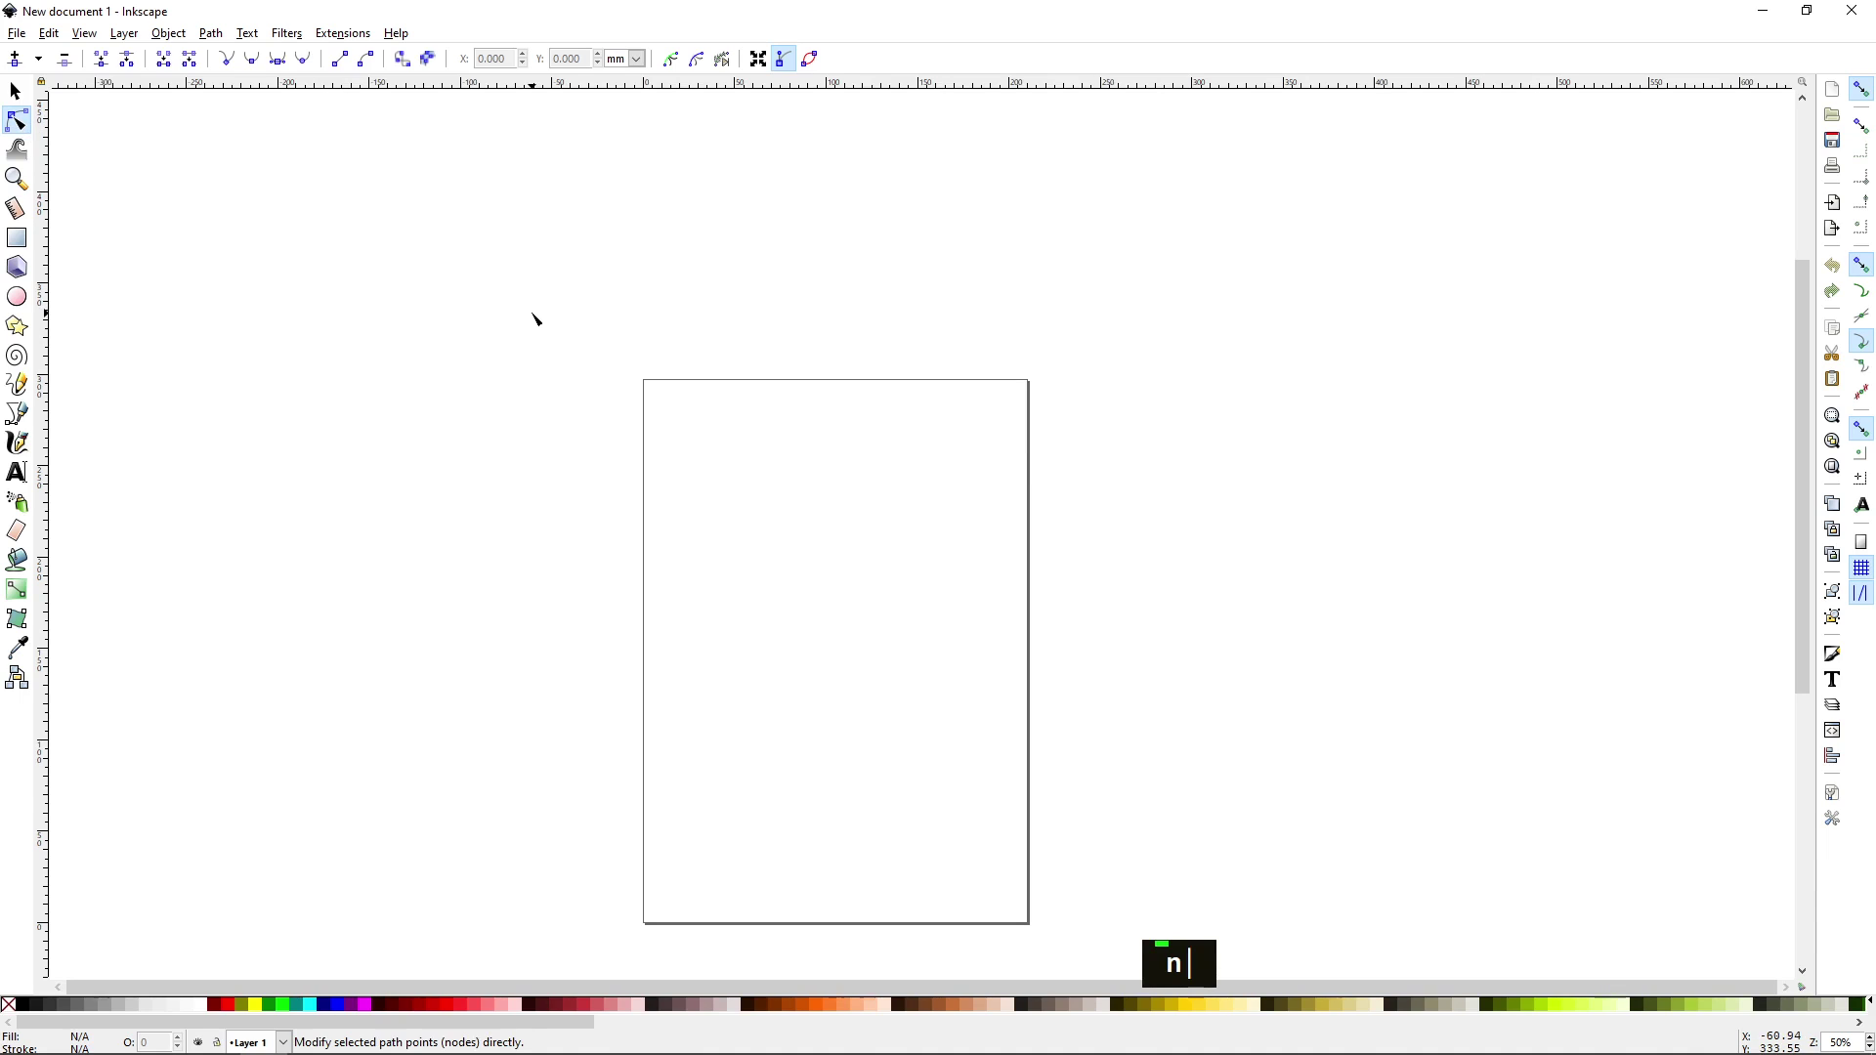
pyautogui.press('space')
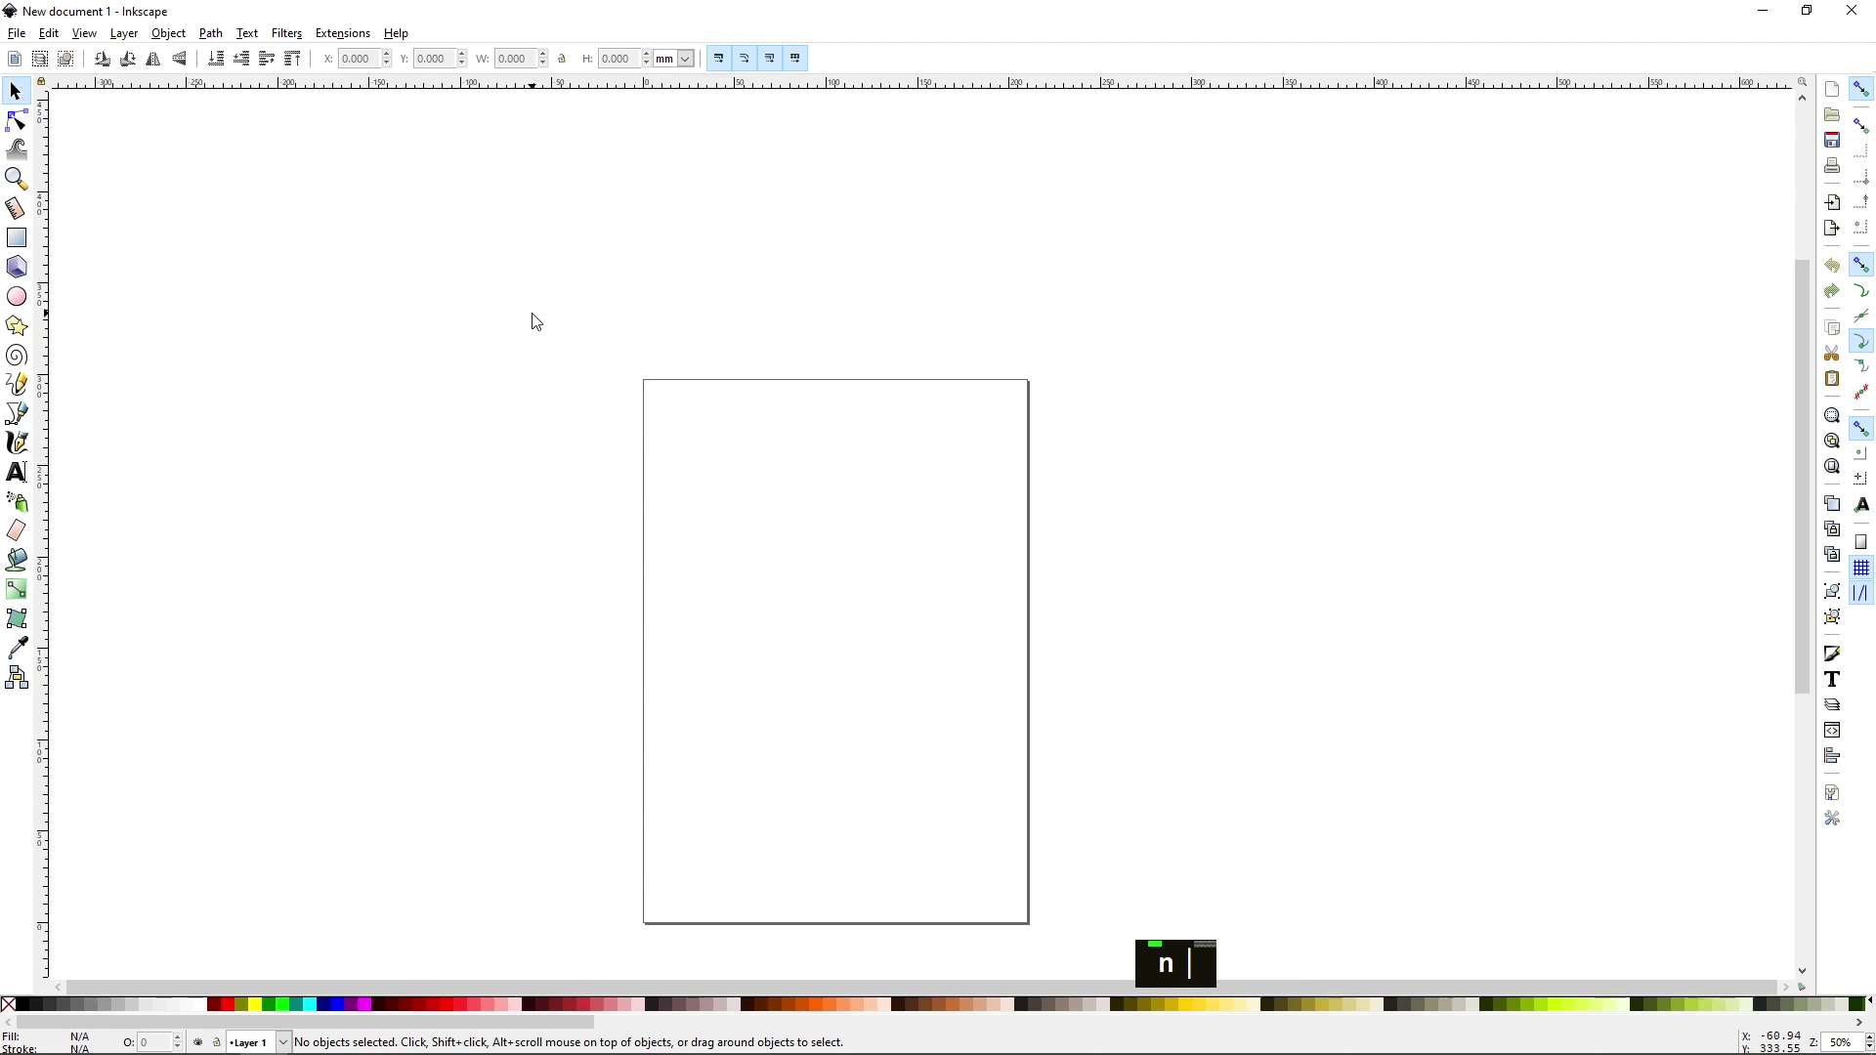
pyautogui.press('n')
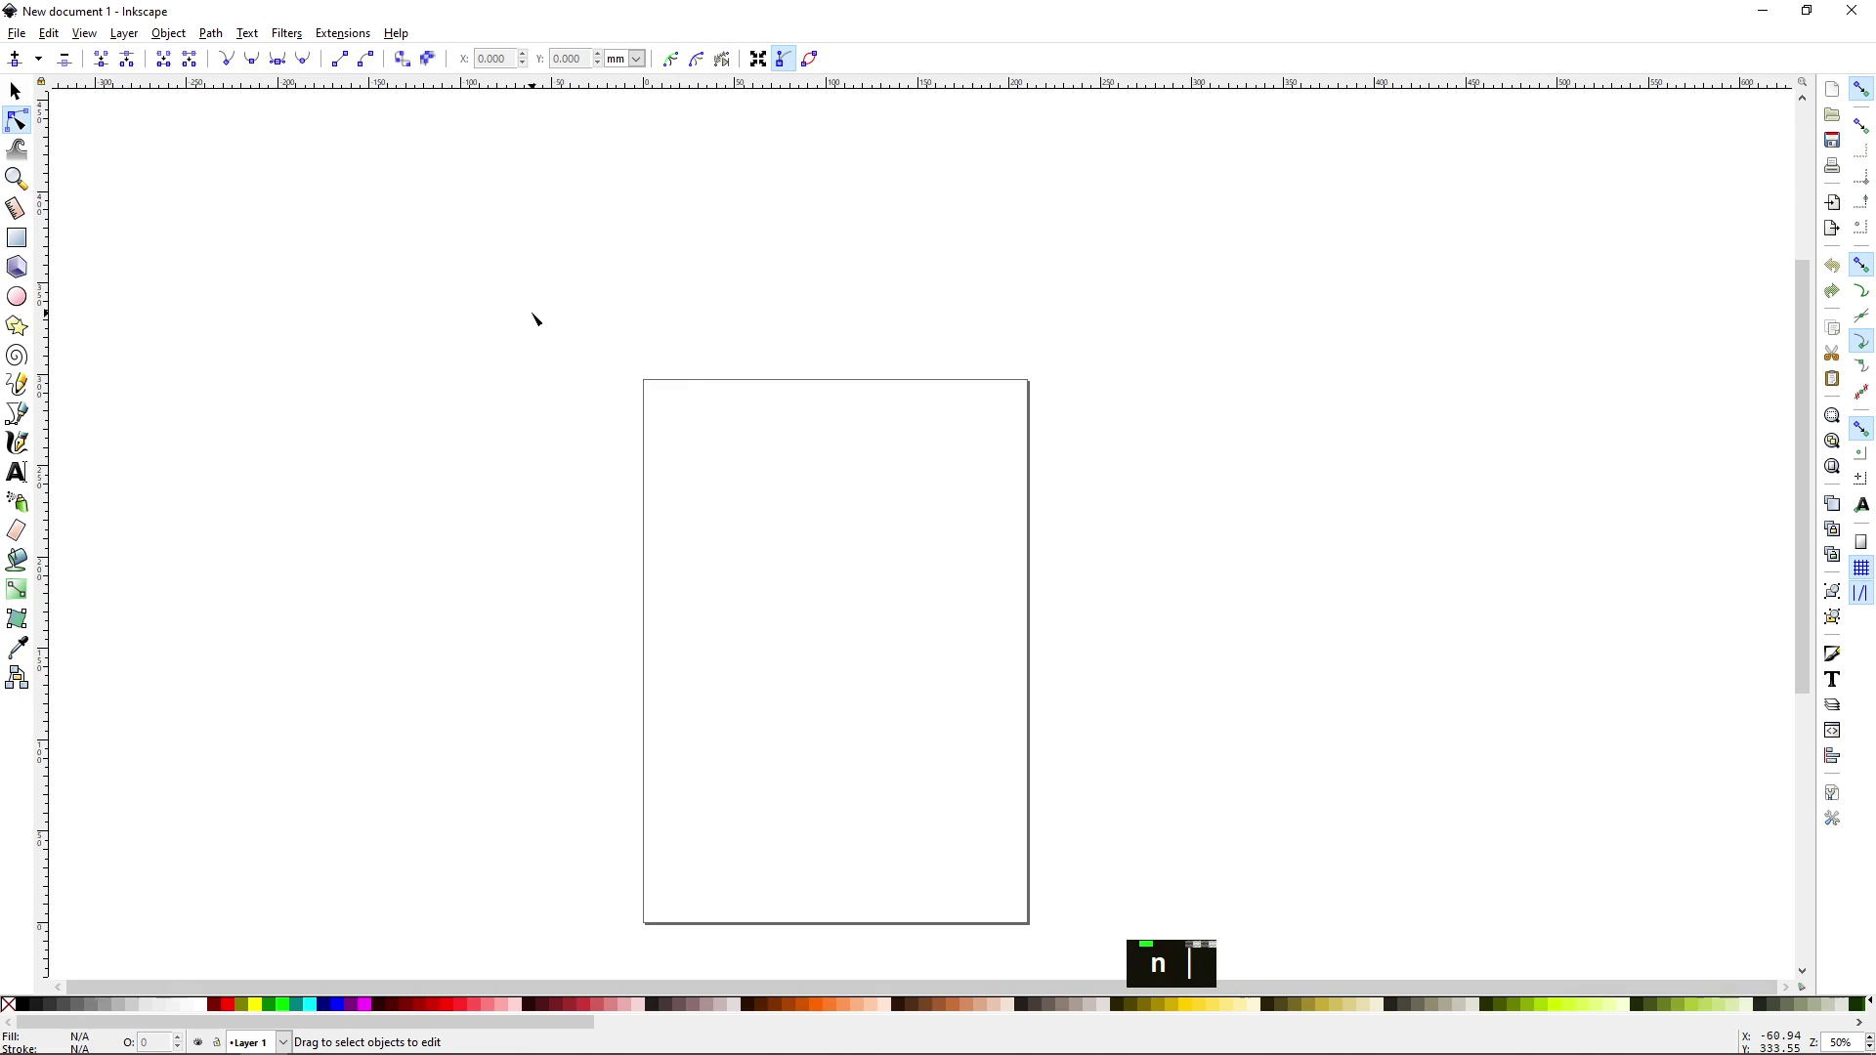
# Step: Draw a straight line with the Pen tool above the page's upper-left corner, about 99 mm wide and 16 mm high
pyautogui.press('b')
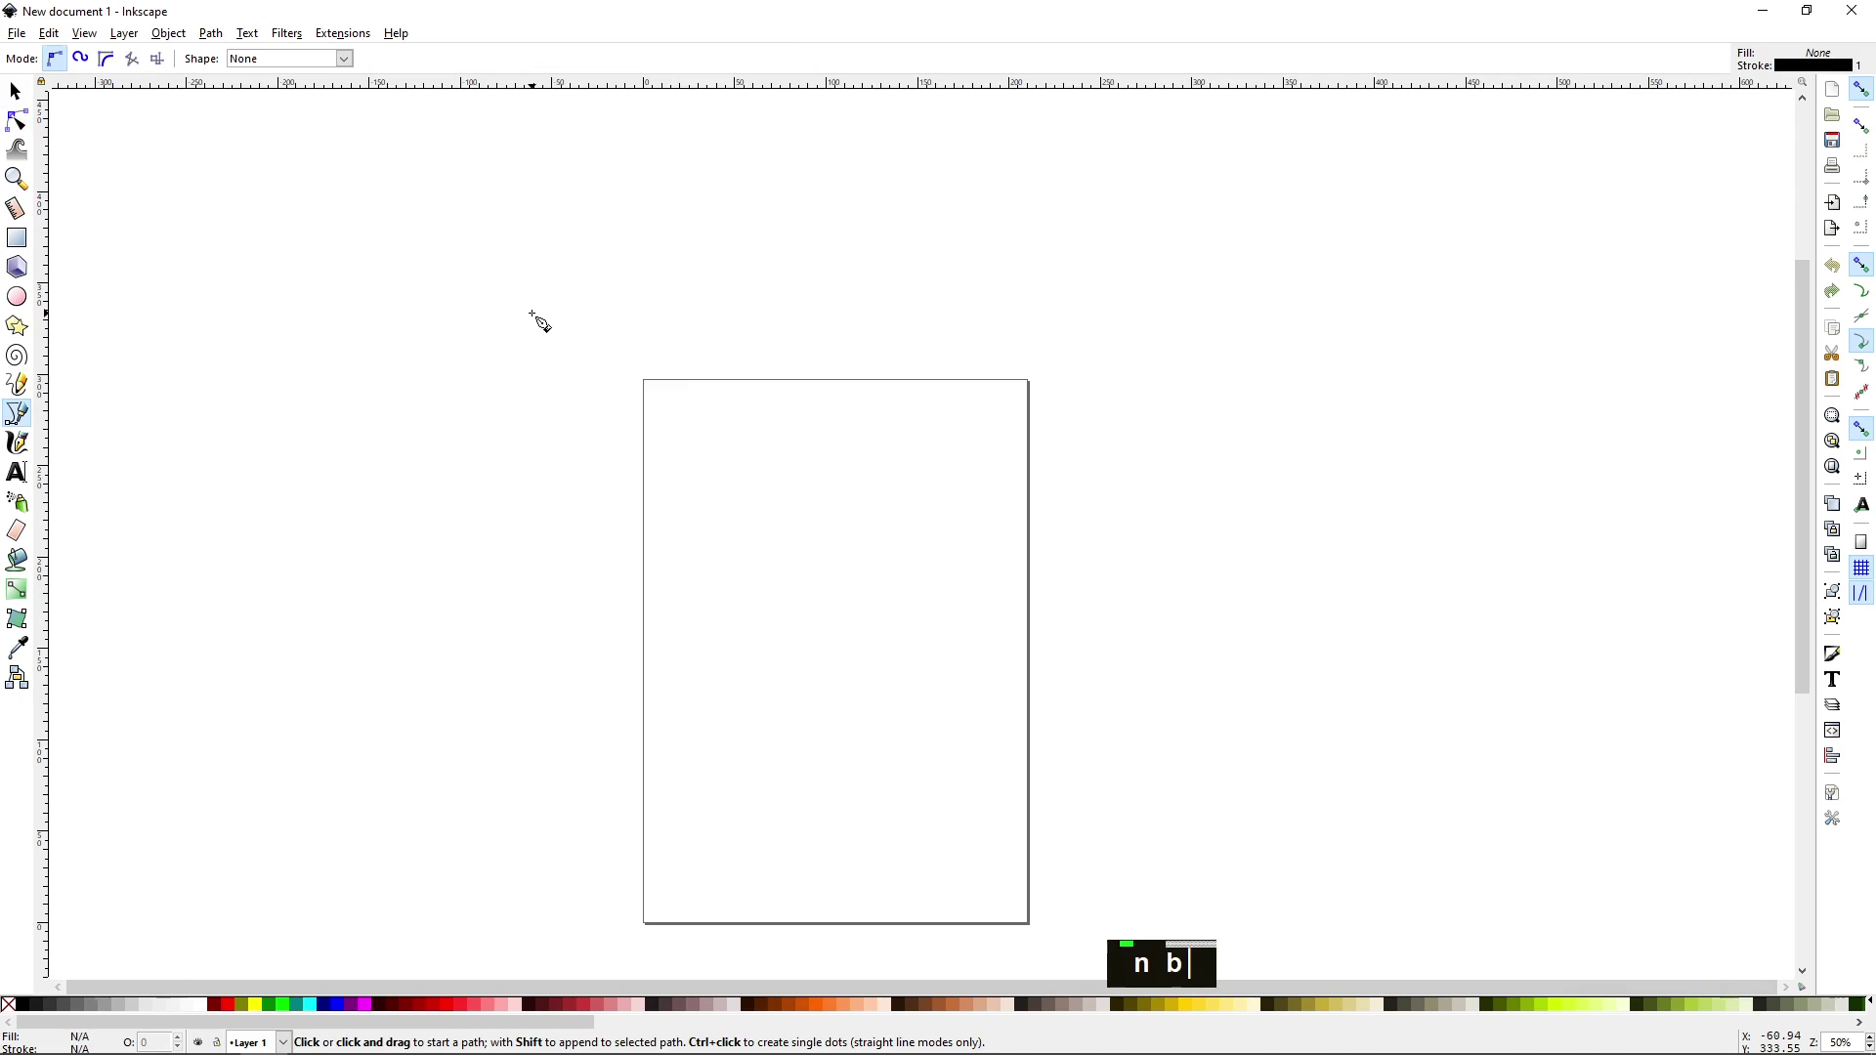
pyautogui.click(480, 309)
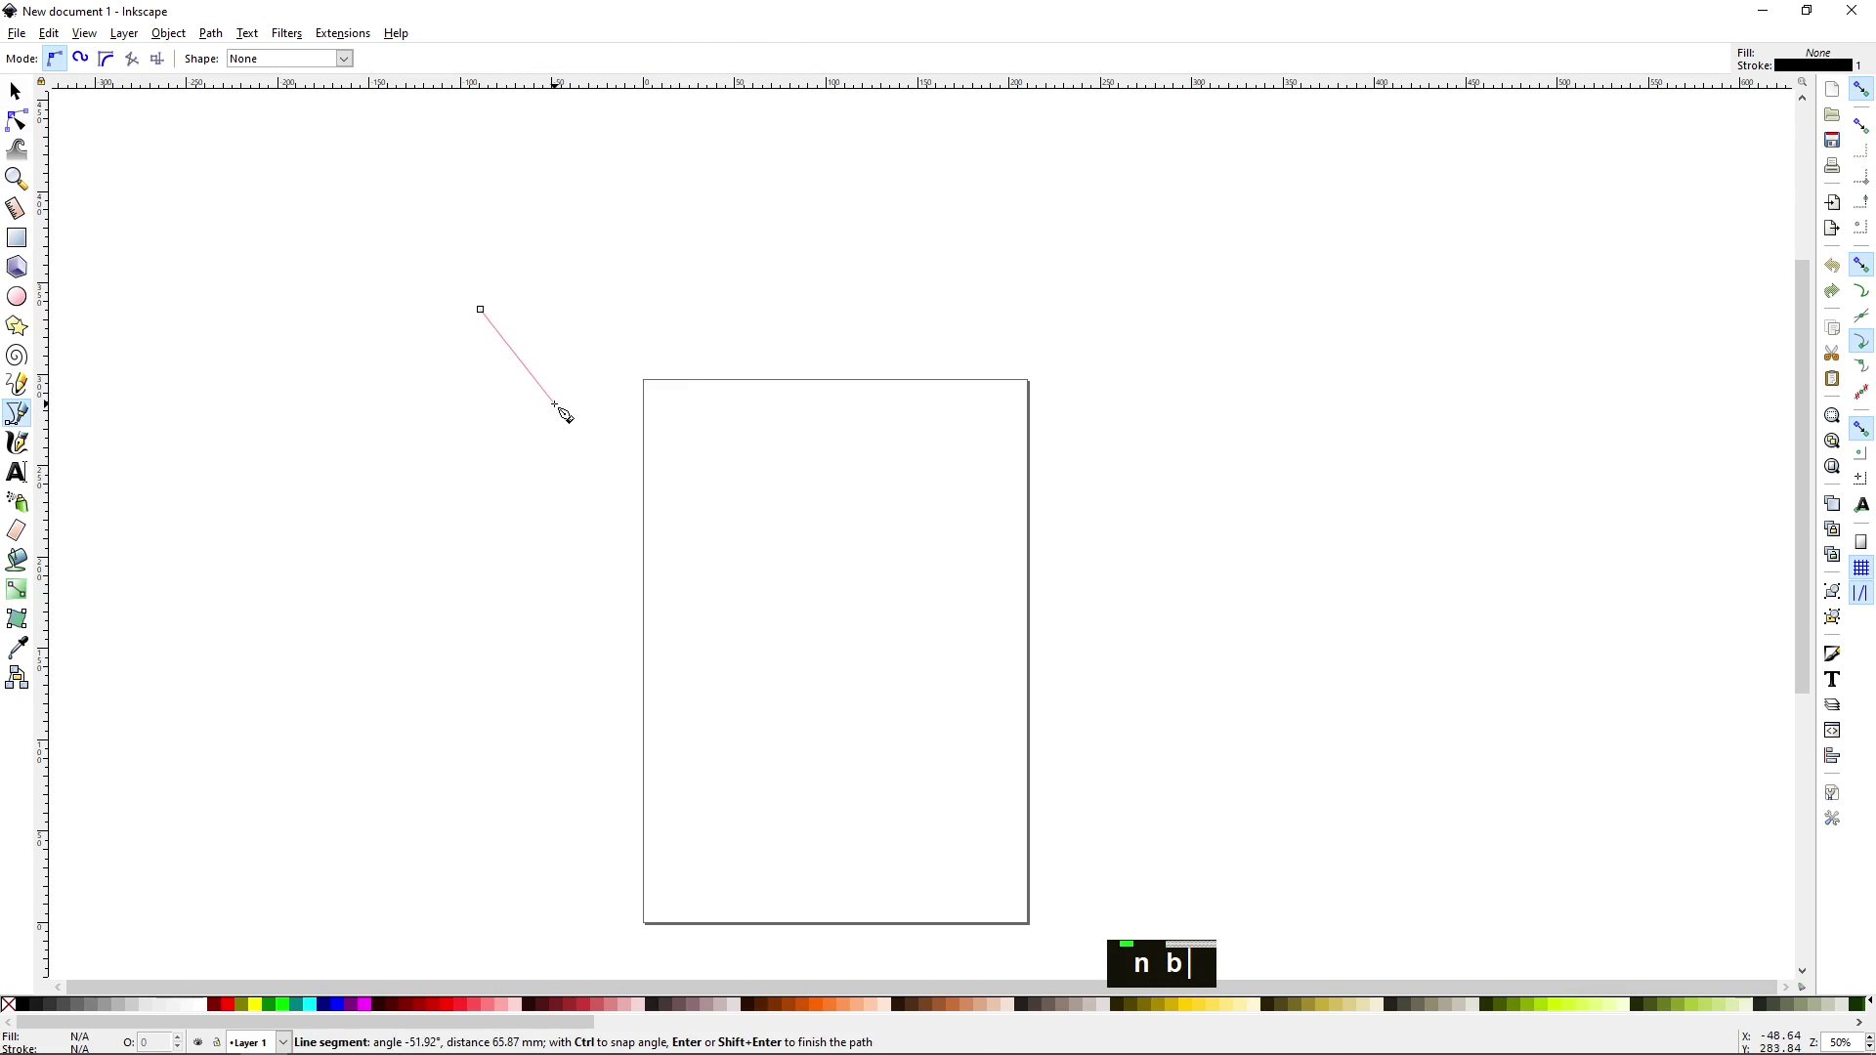
pyautogui.click(661, 281)
pyautogui.press('Return')
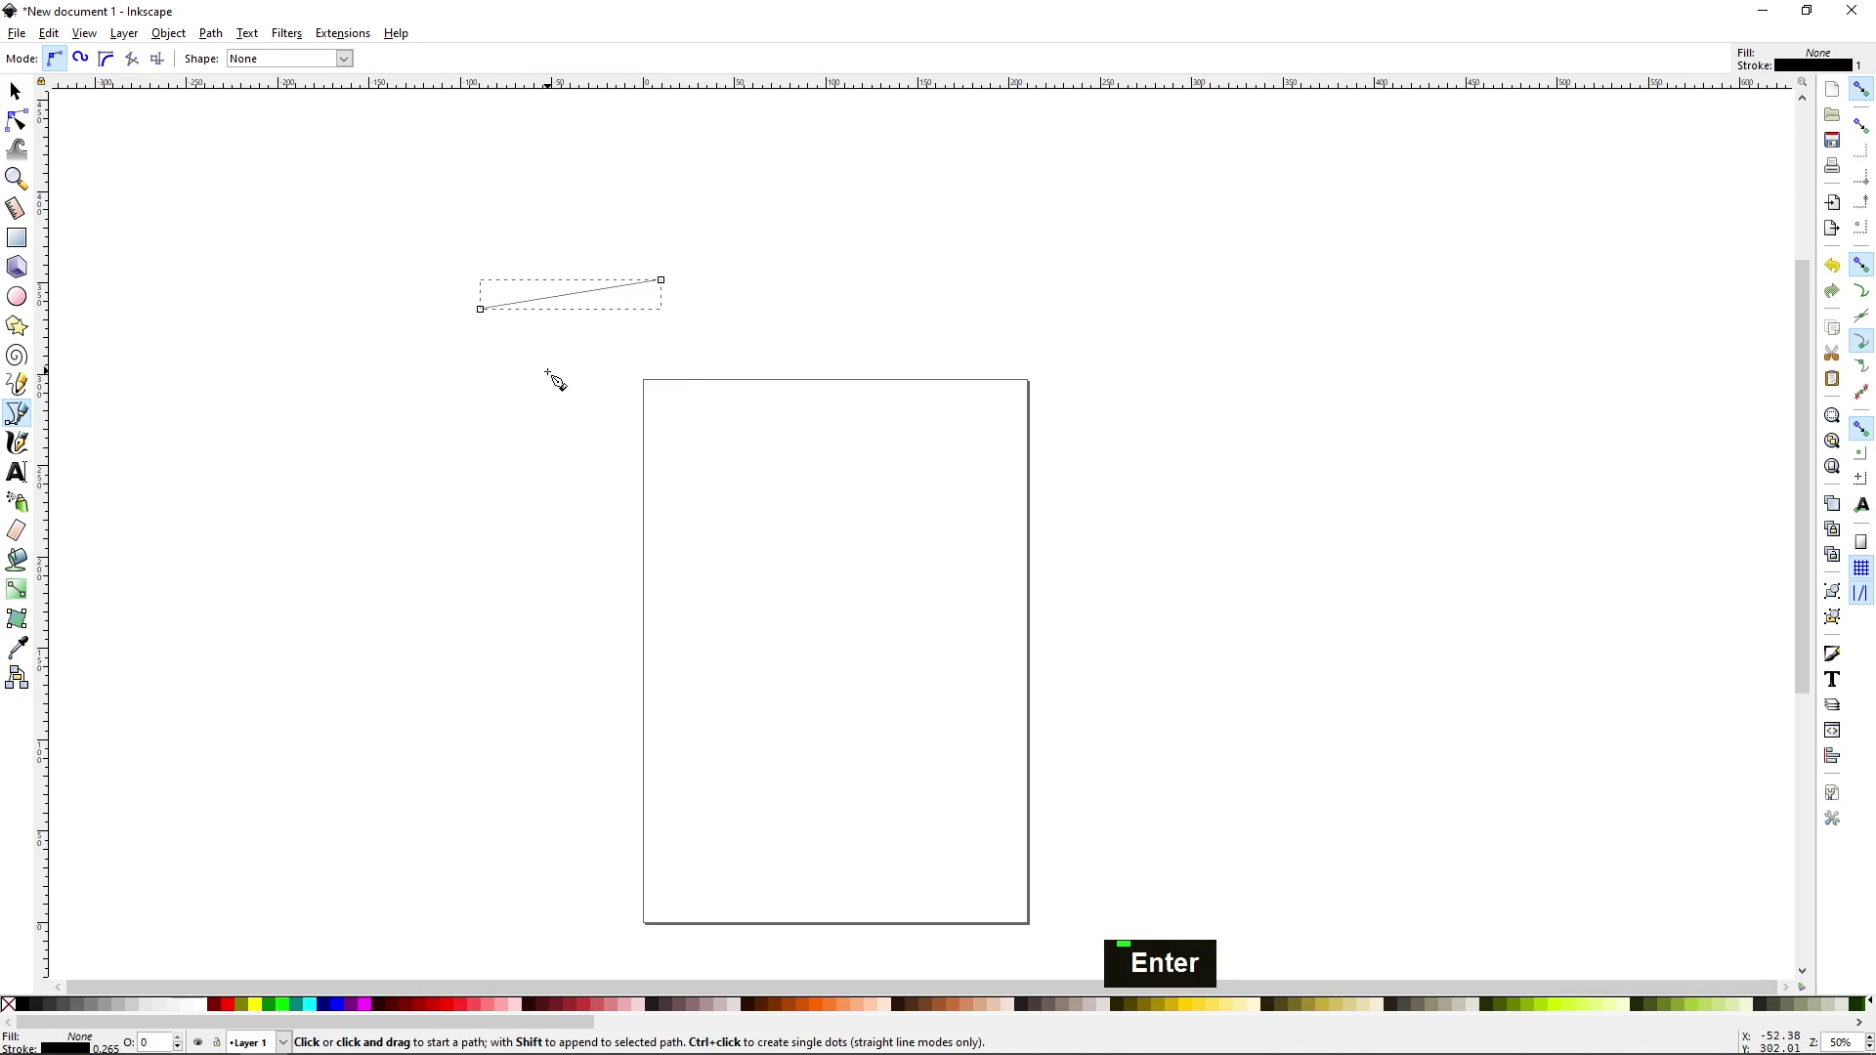
# Step: Move the line to the left of the page, stretching it to about 70 mm high and rotating it slightly clockwise
pyautogui.press('space')
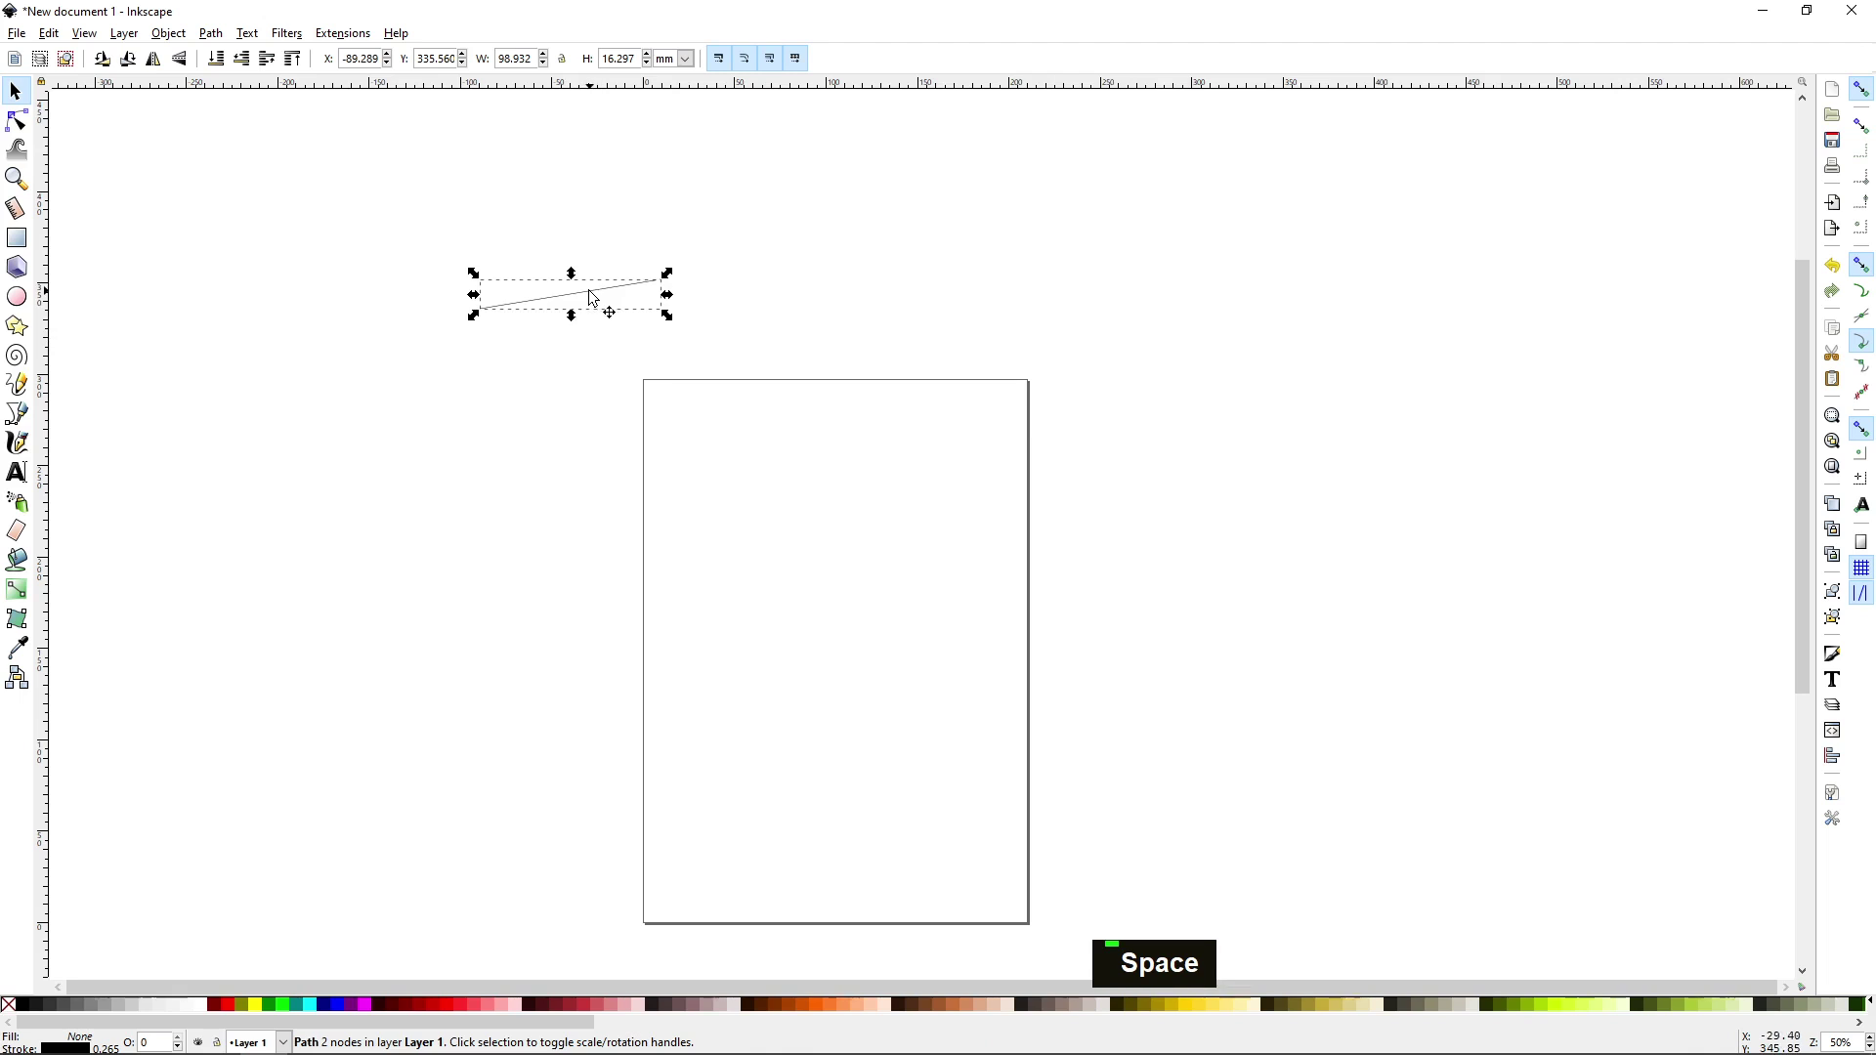
pyautogui.moveTo(590, 301)
pyautogui.mouseDown()
pyautogui.moveTo(434, 398)
pyautogui.moveTo(451, 408)
pyautogui.moveTo(440, 339)
pyautogui.moveTo(436, 441)
pyautogui.mouseUp()
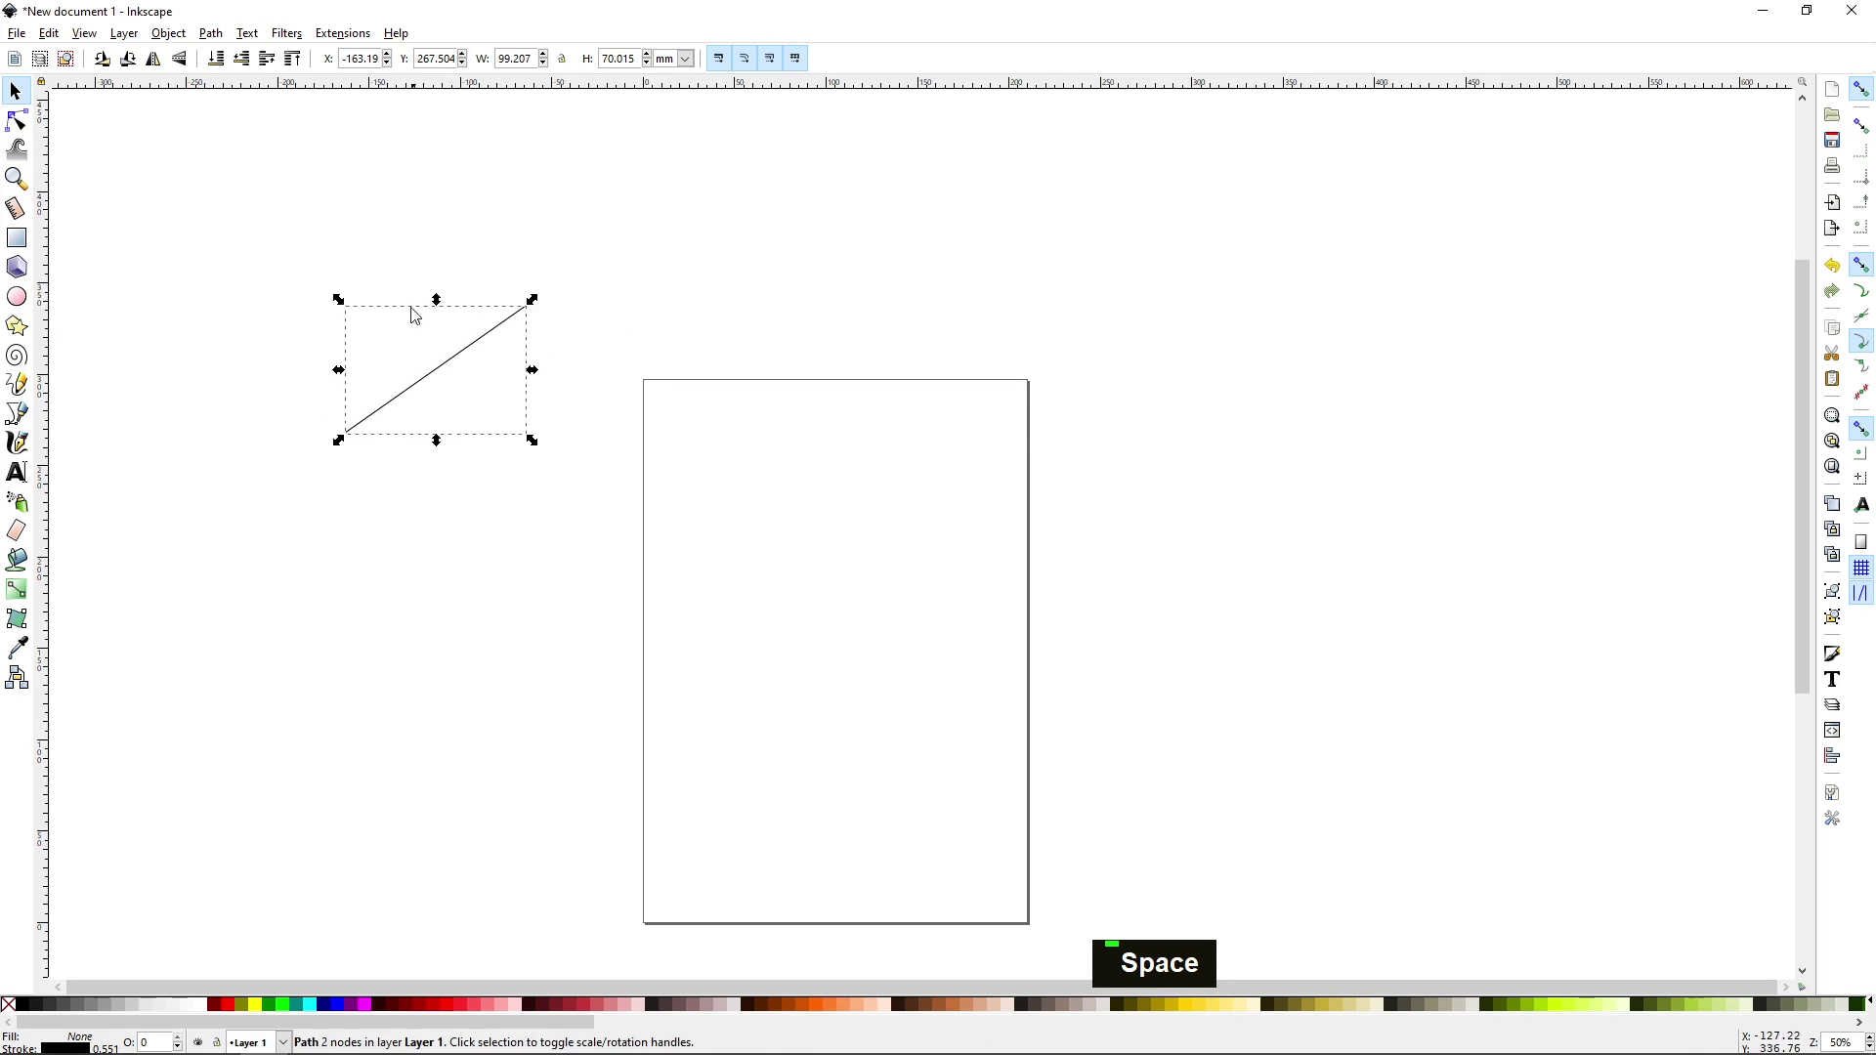
pyautogui.click(496, 332)
pyautogui.moveTo(532, 300); pyautogui.dragTo(592, 293)
# Step: Extend the path with the Pen tool from its upper-right end node by a straight segment about 79 mm long, sloping steeply down toward the page
pyautogui.press('space')
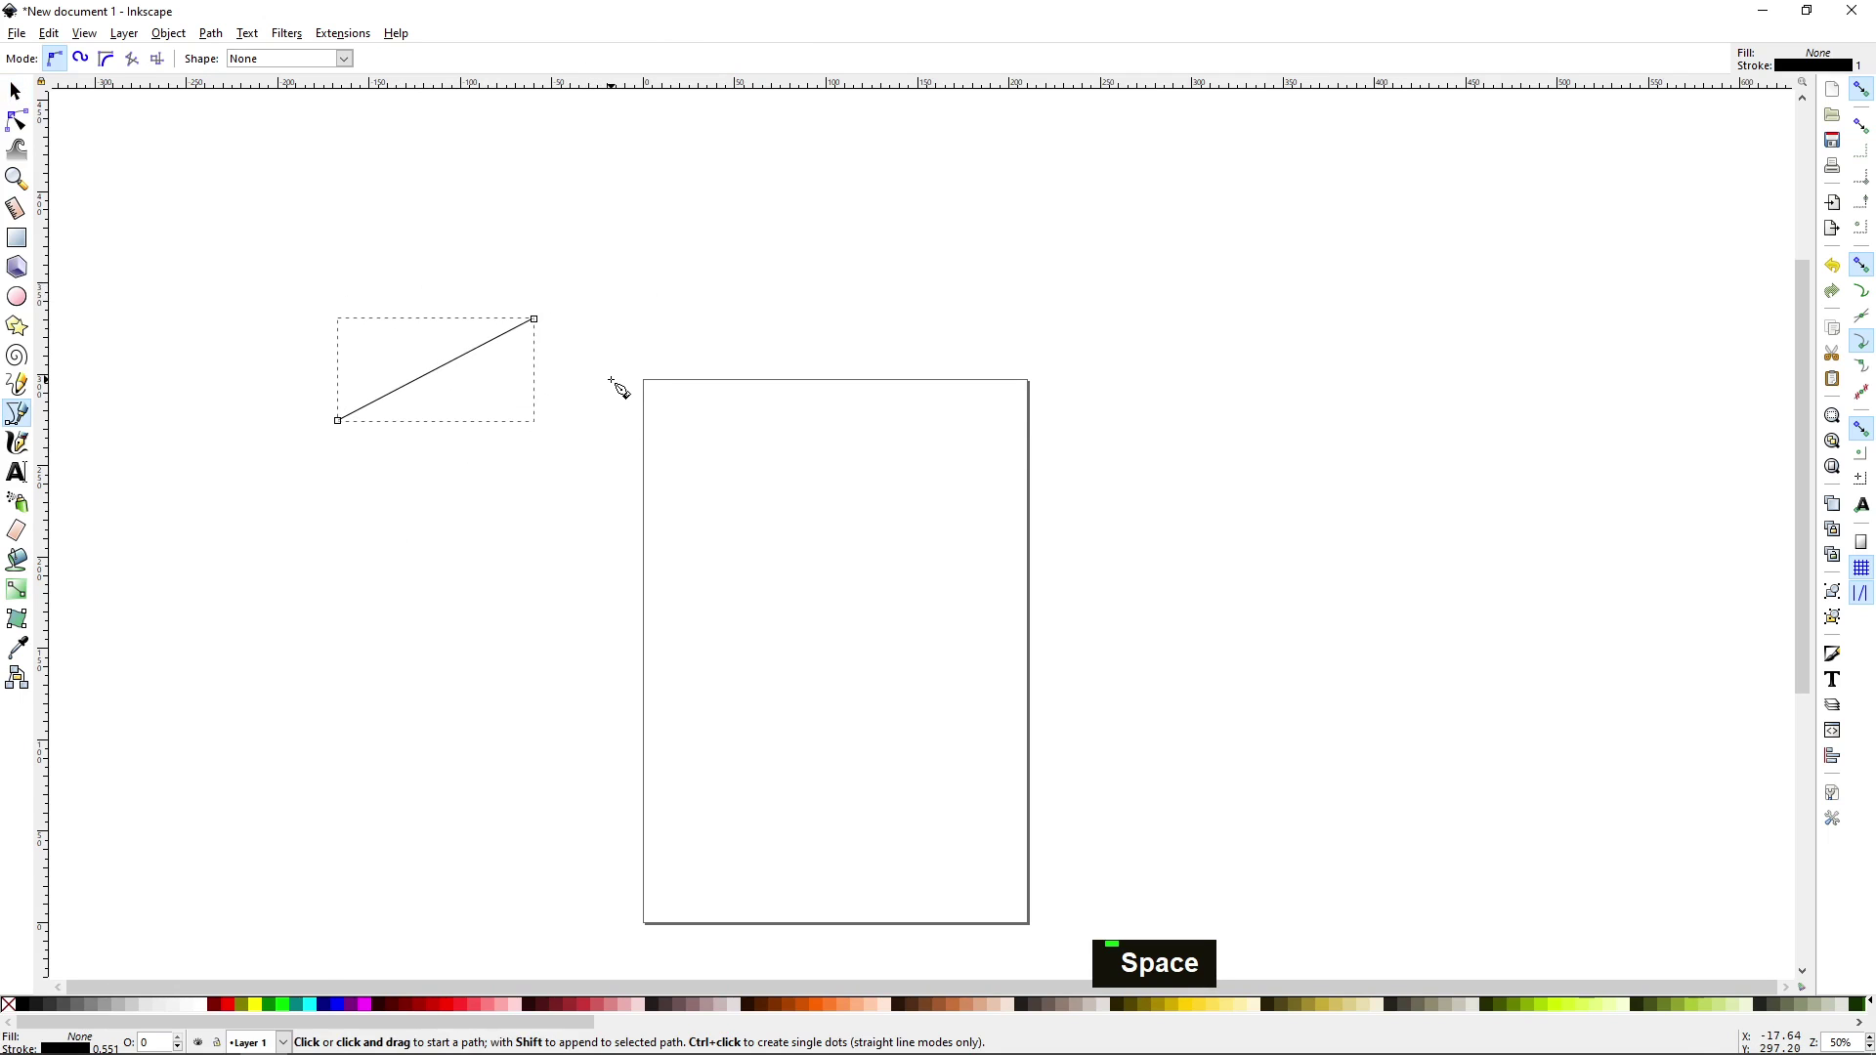
pyautogui.click(534, 320)
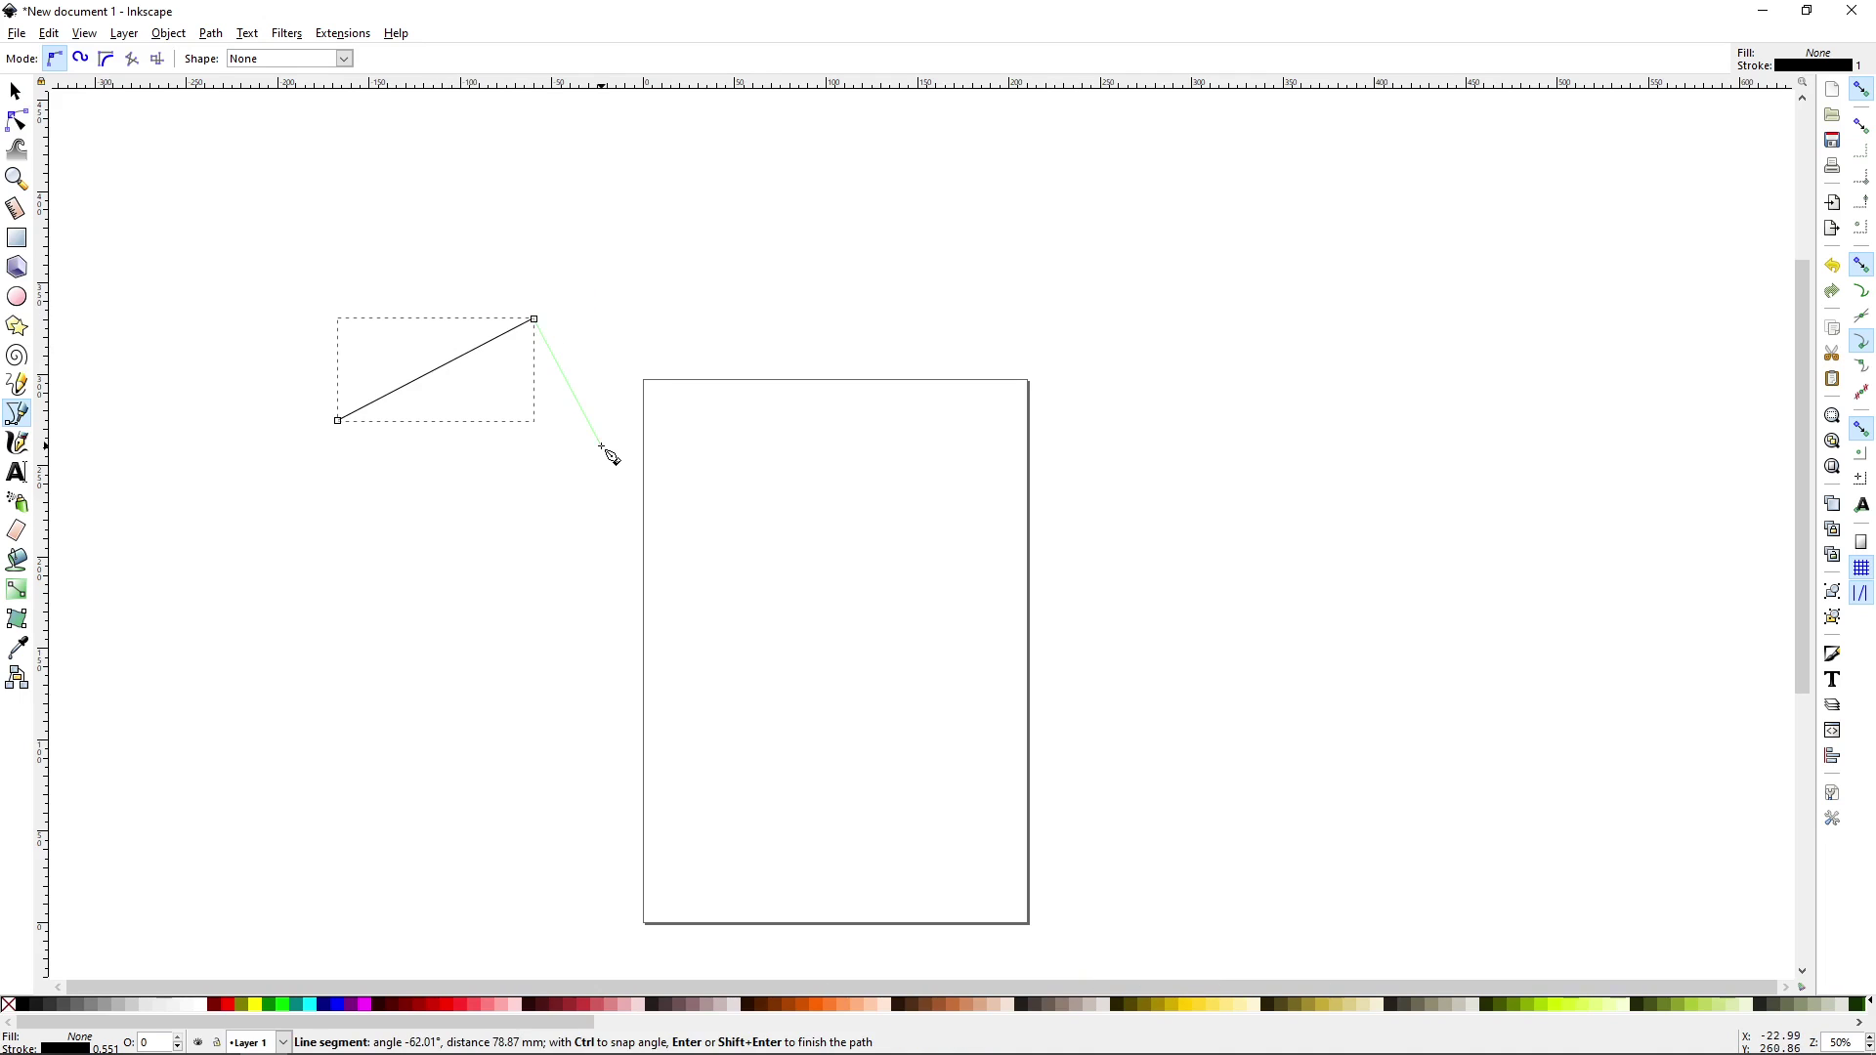
pyautogui.click(602, 447)
pyautogui.press('Return')
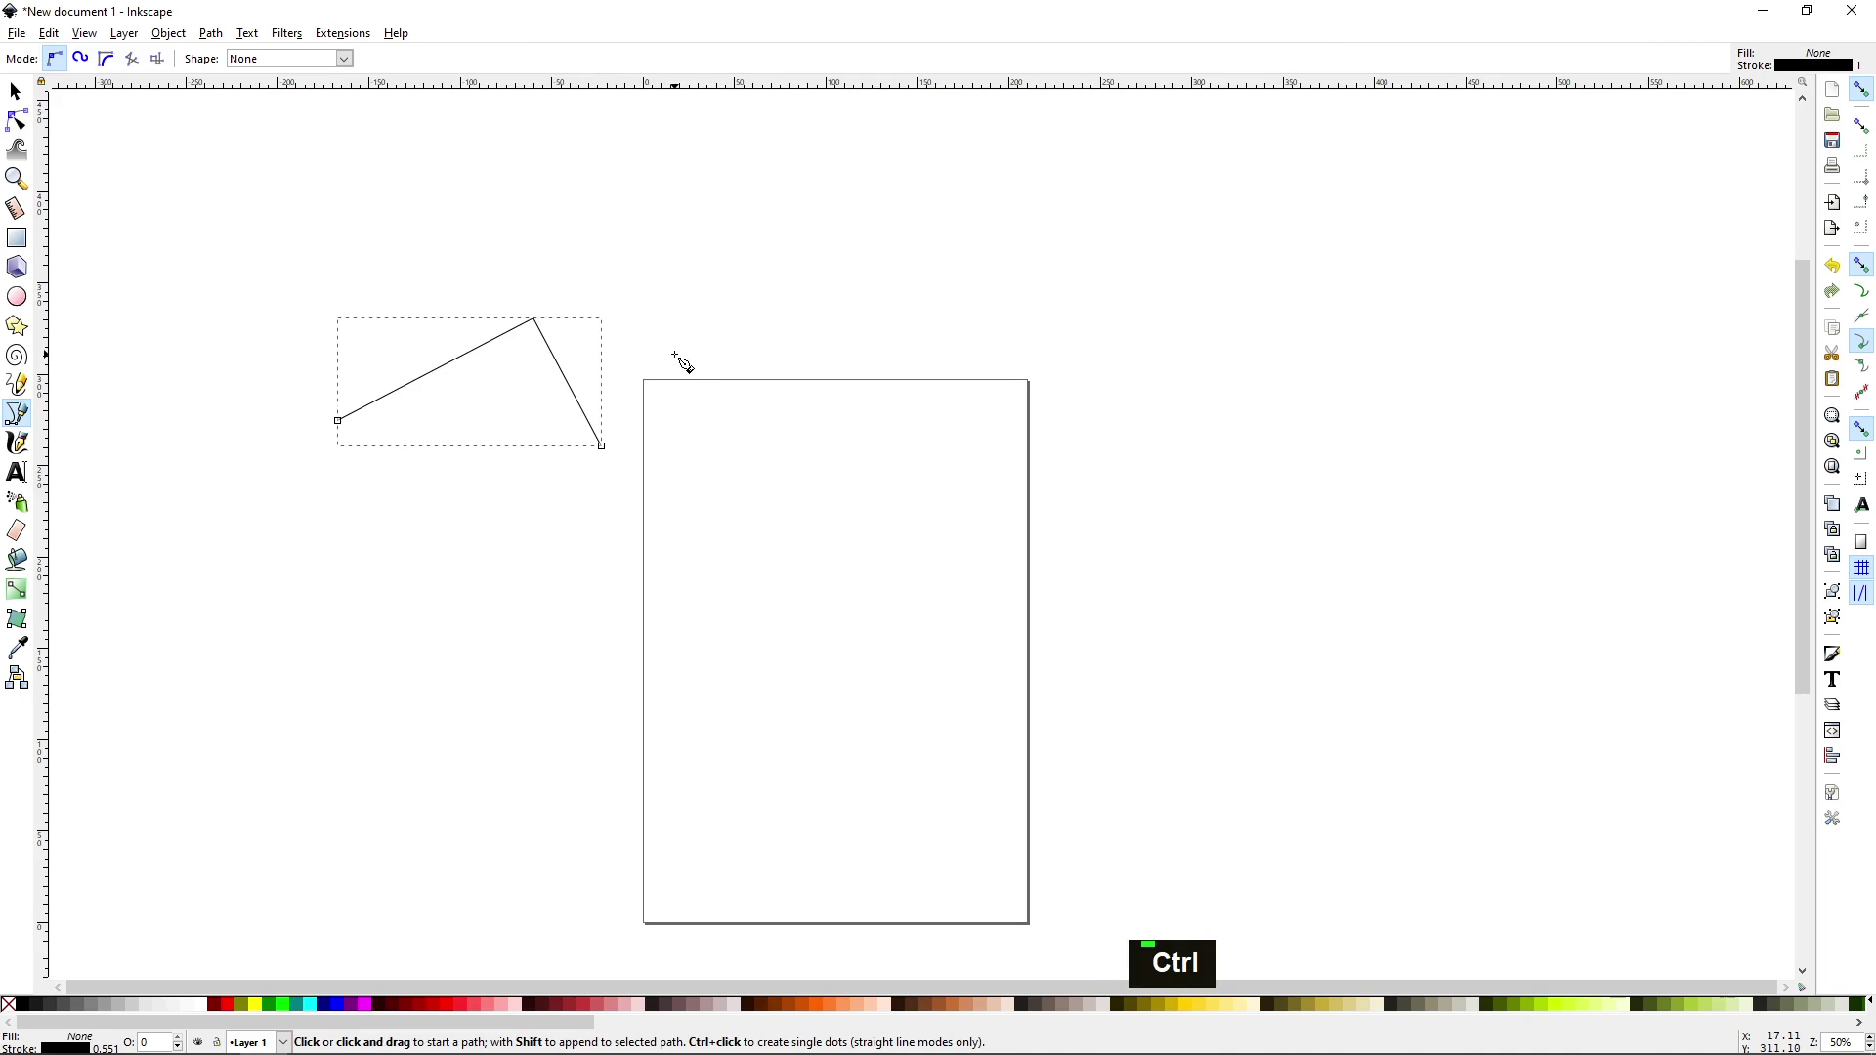
# Step: Undo all the edits, from the added segment back through the line's transformations to its creation
pyautogui.press('ctrl')
pyautogui.hotkey('ctrl', 'z')
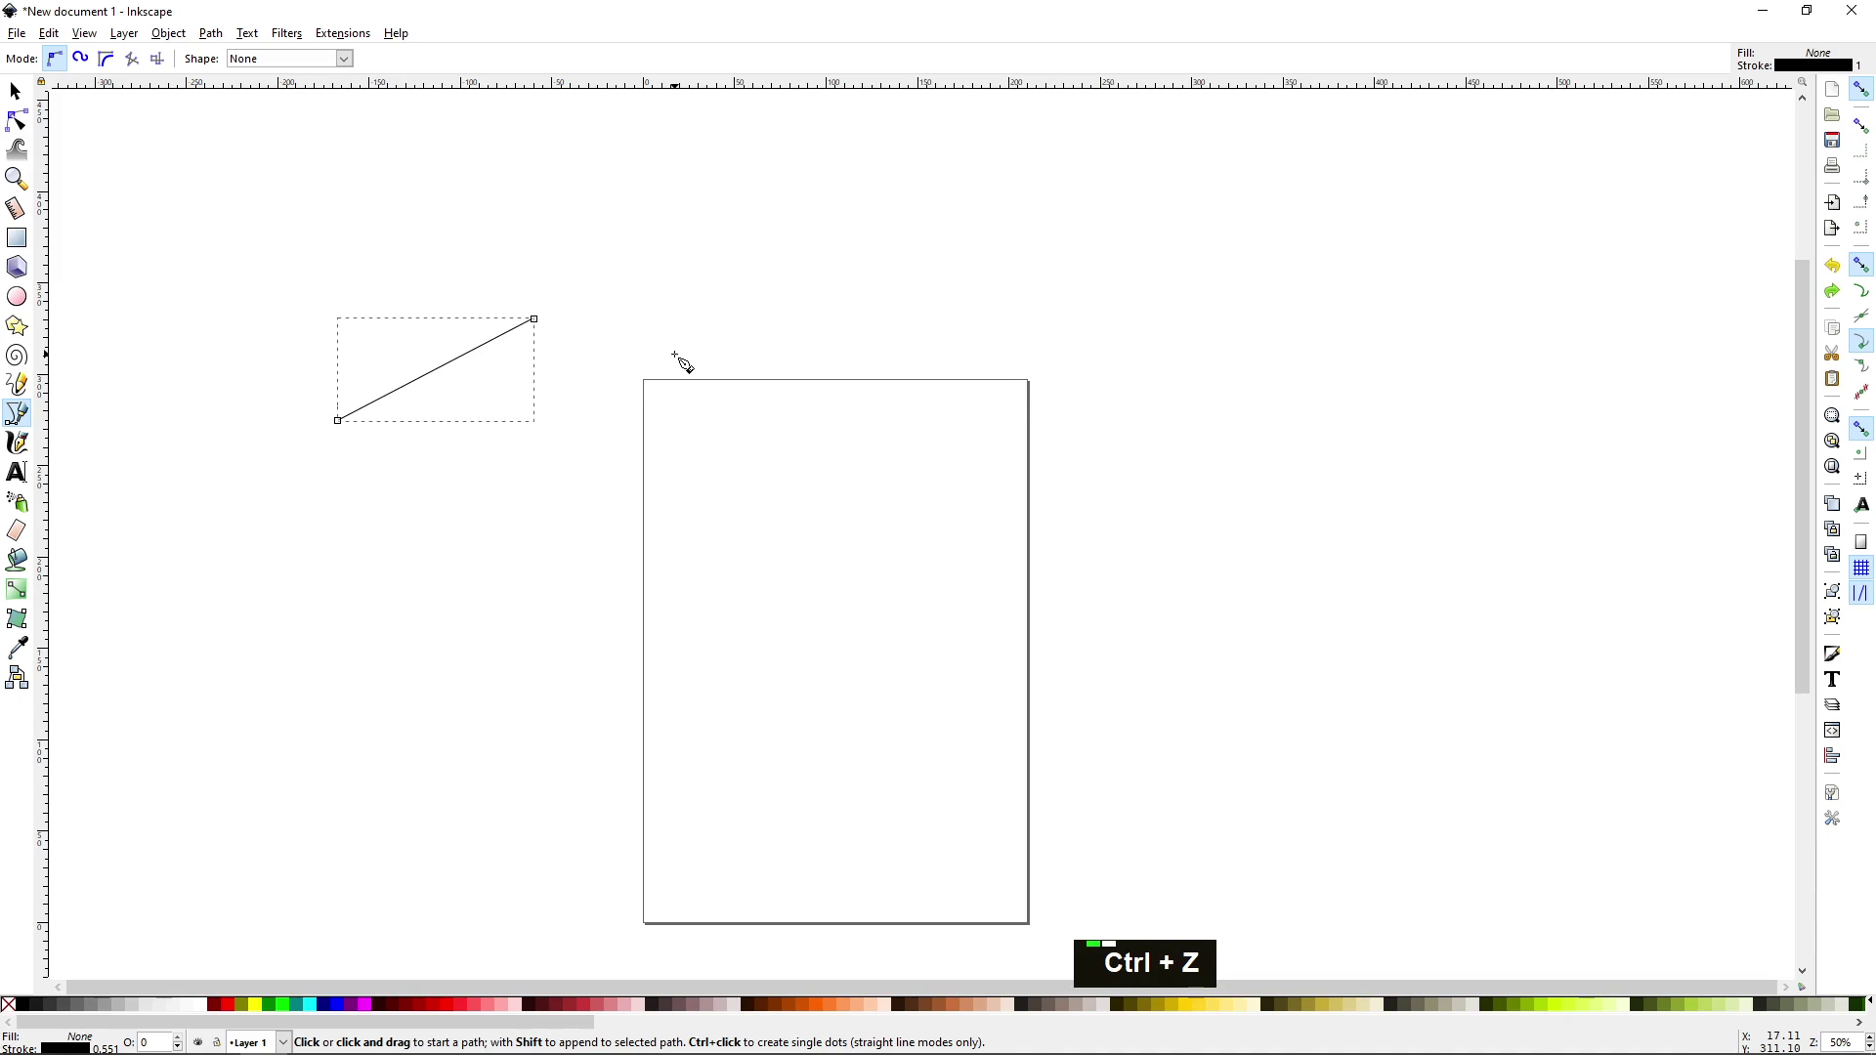
pyautogui.hotkey('ctrl', 'z')
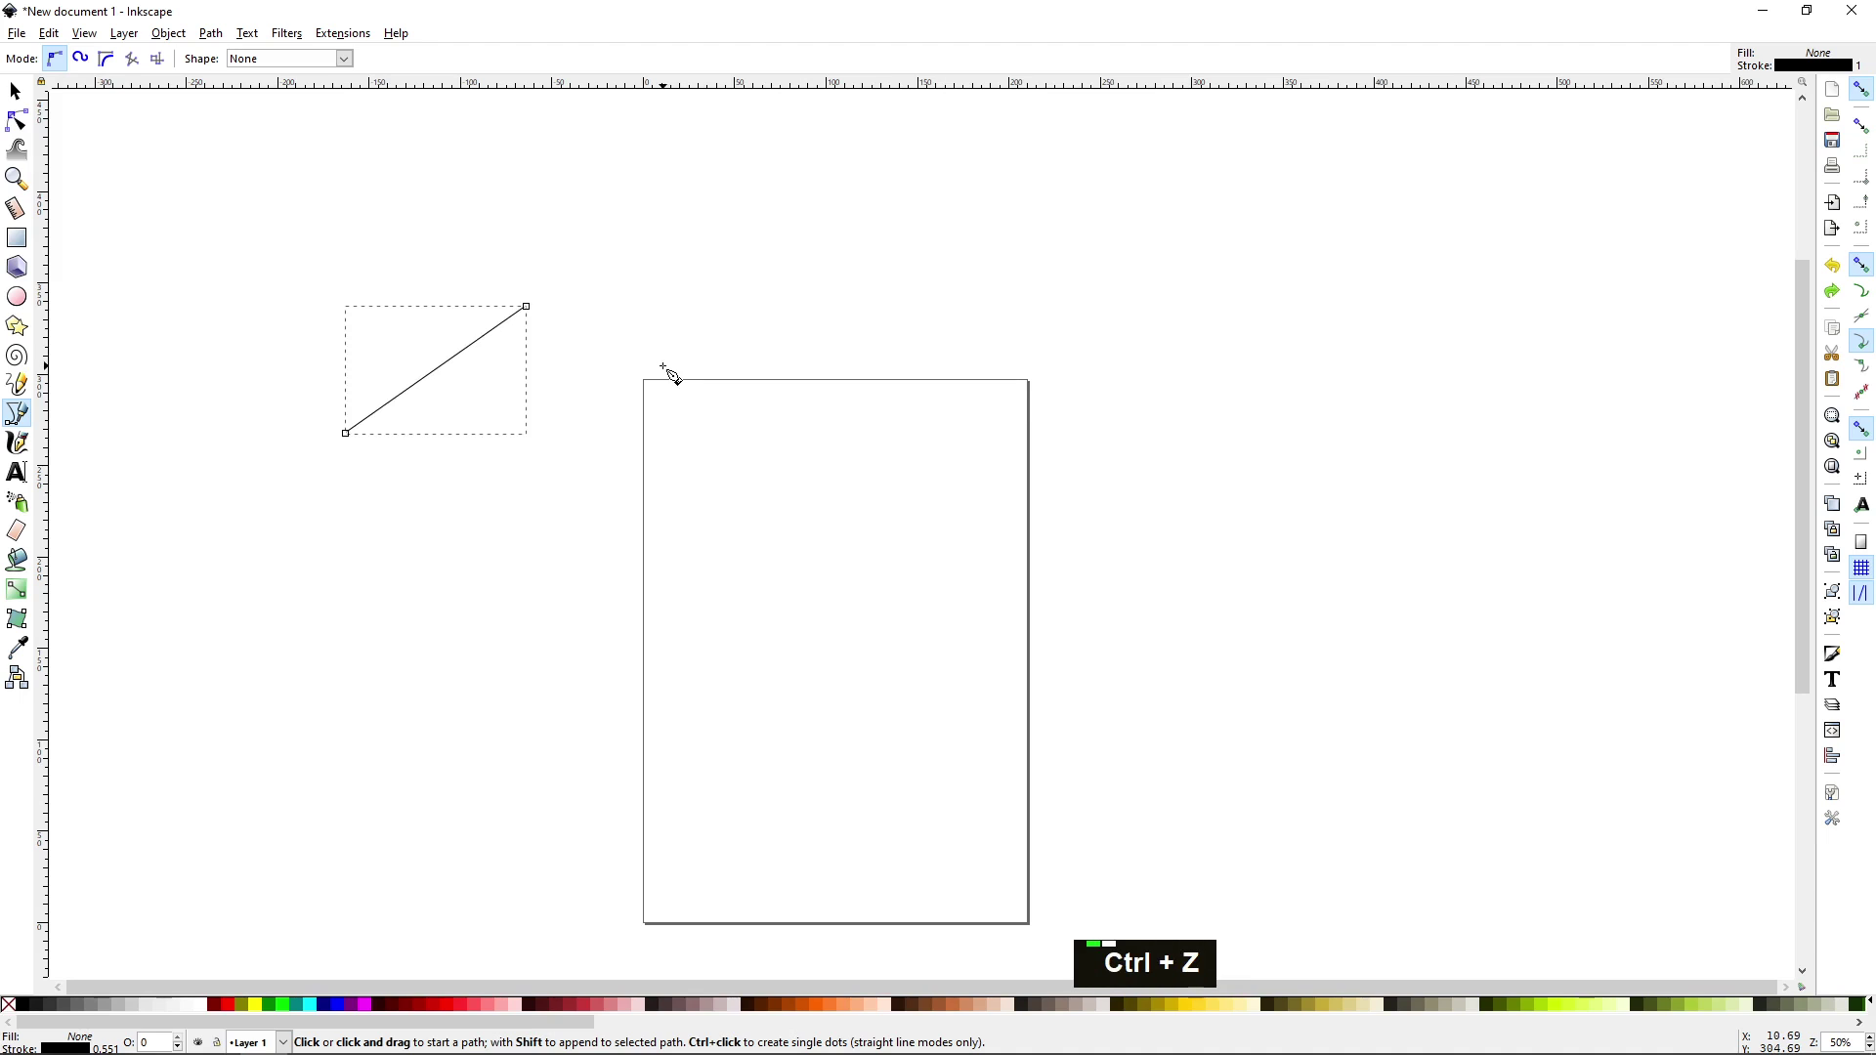
pyautogui.hotkey('ctrl', 'z')
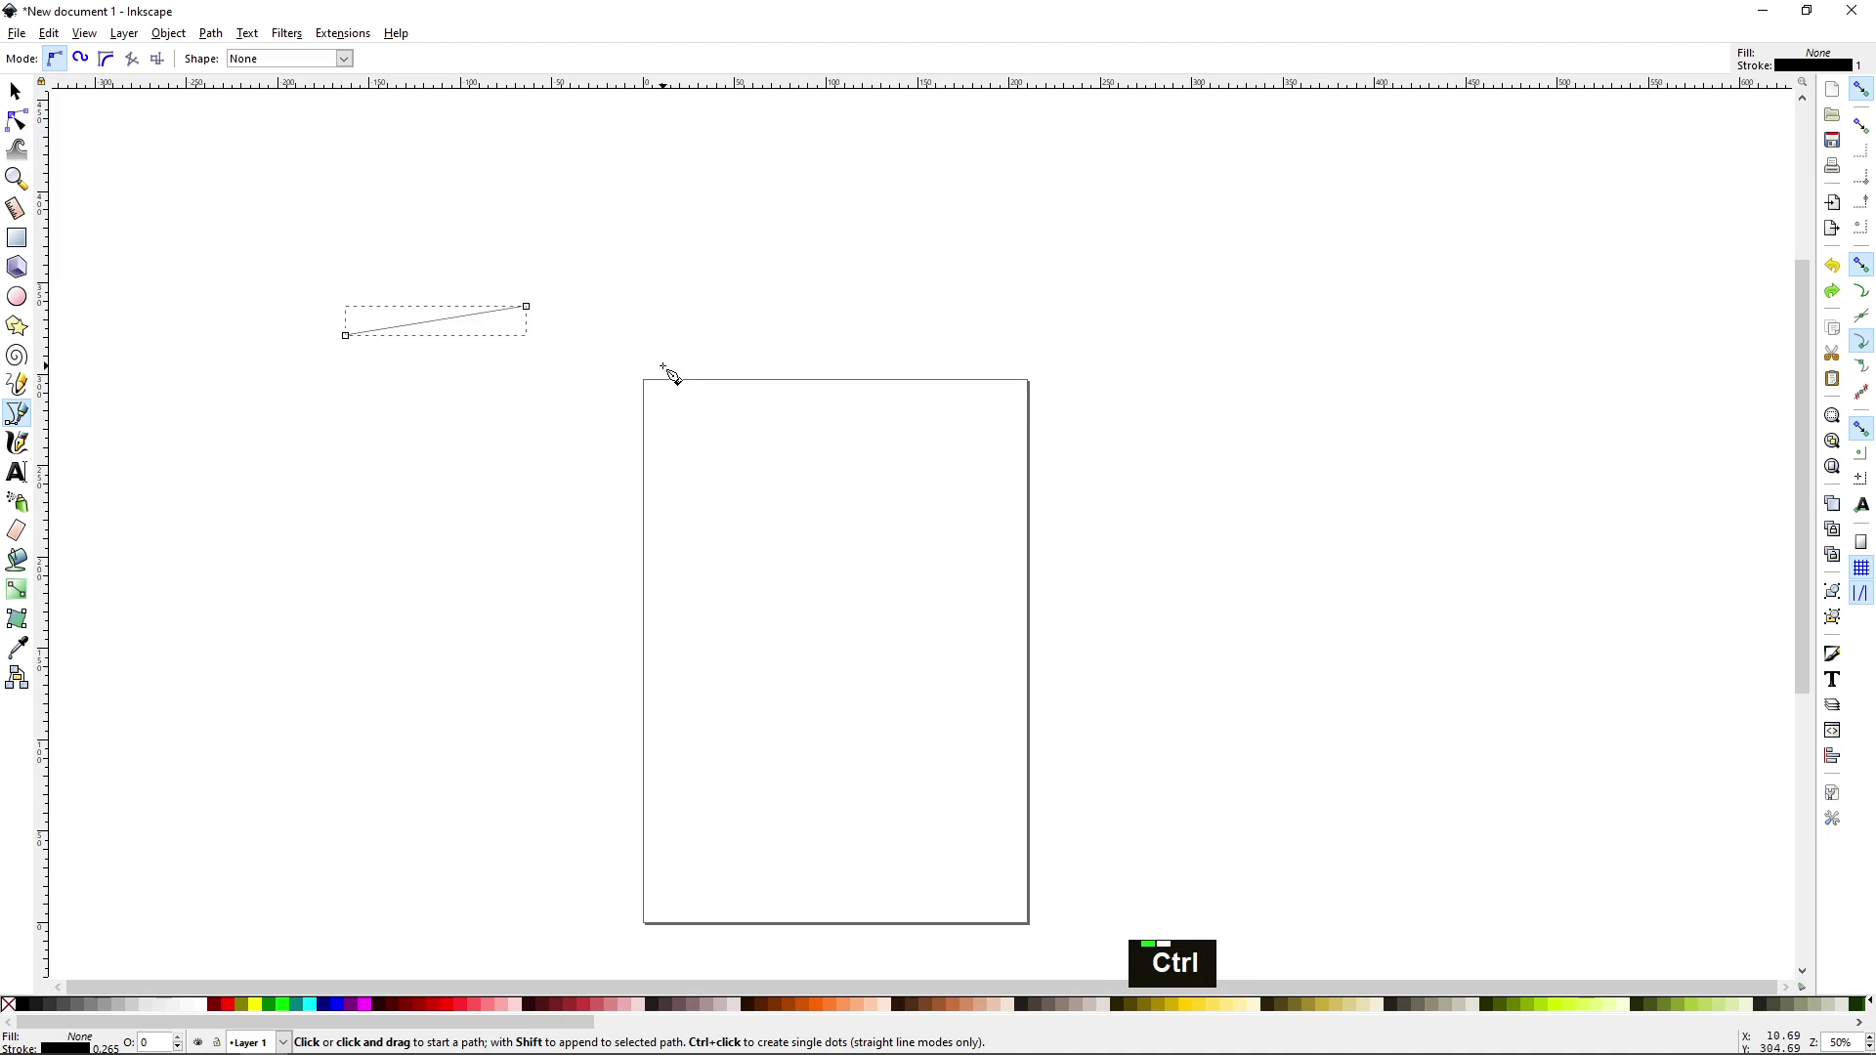
pyautogui.hotkey('ctrl', 'z')
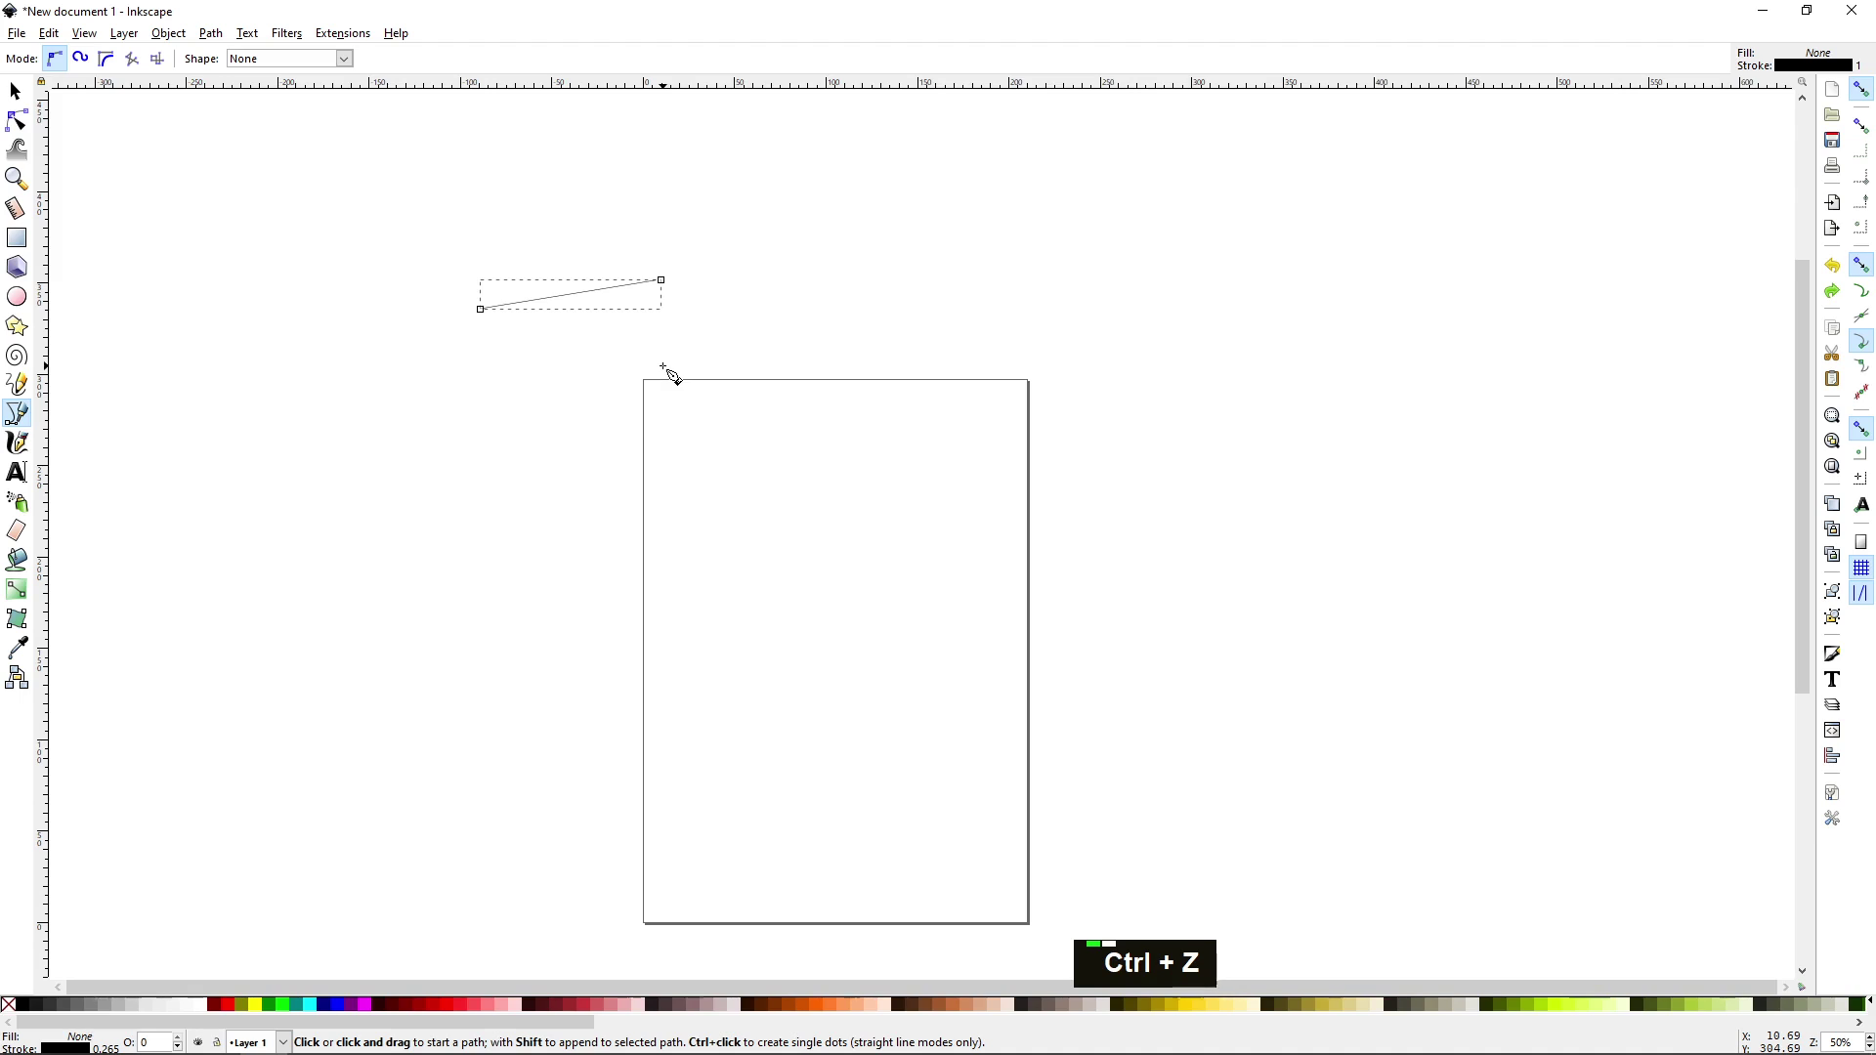
pyautogui.hotkey('ctrl', 'z')
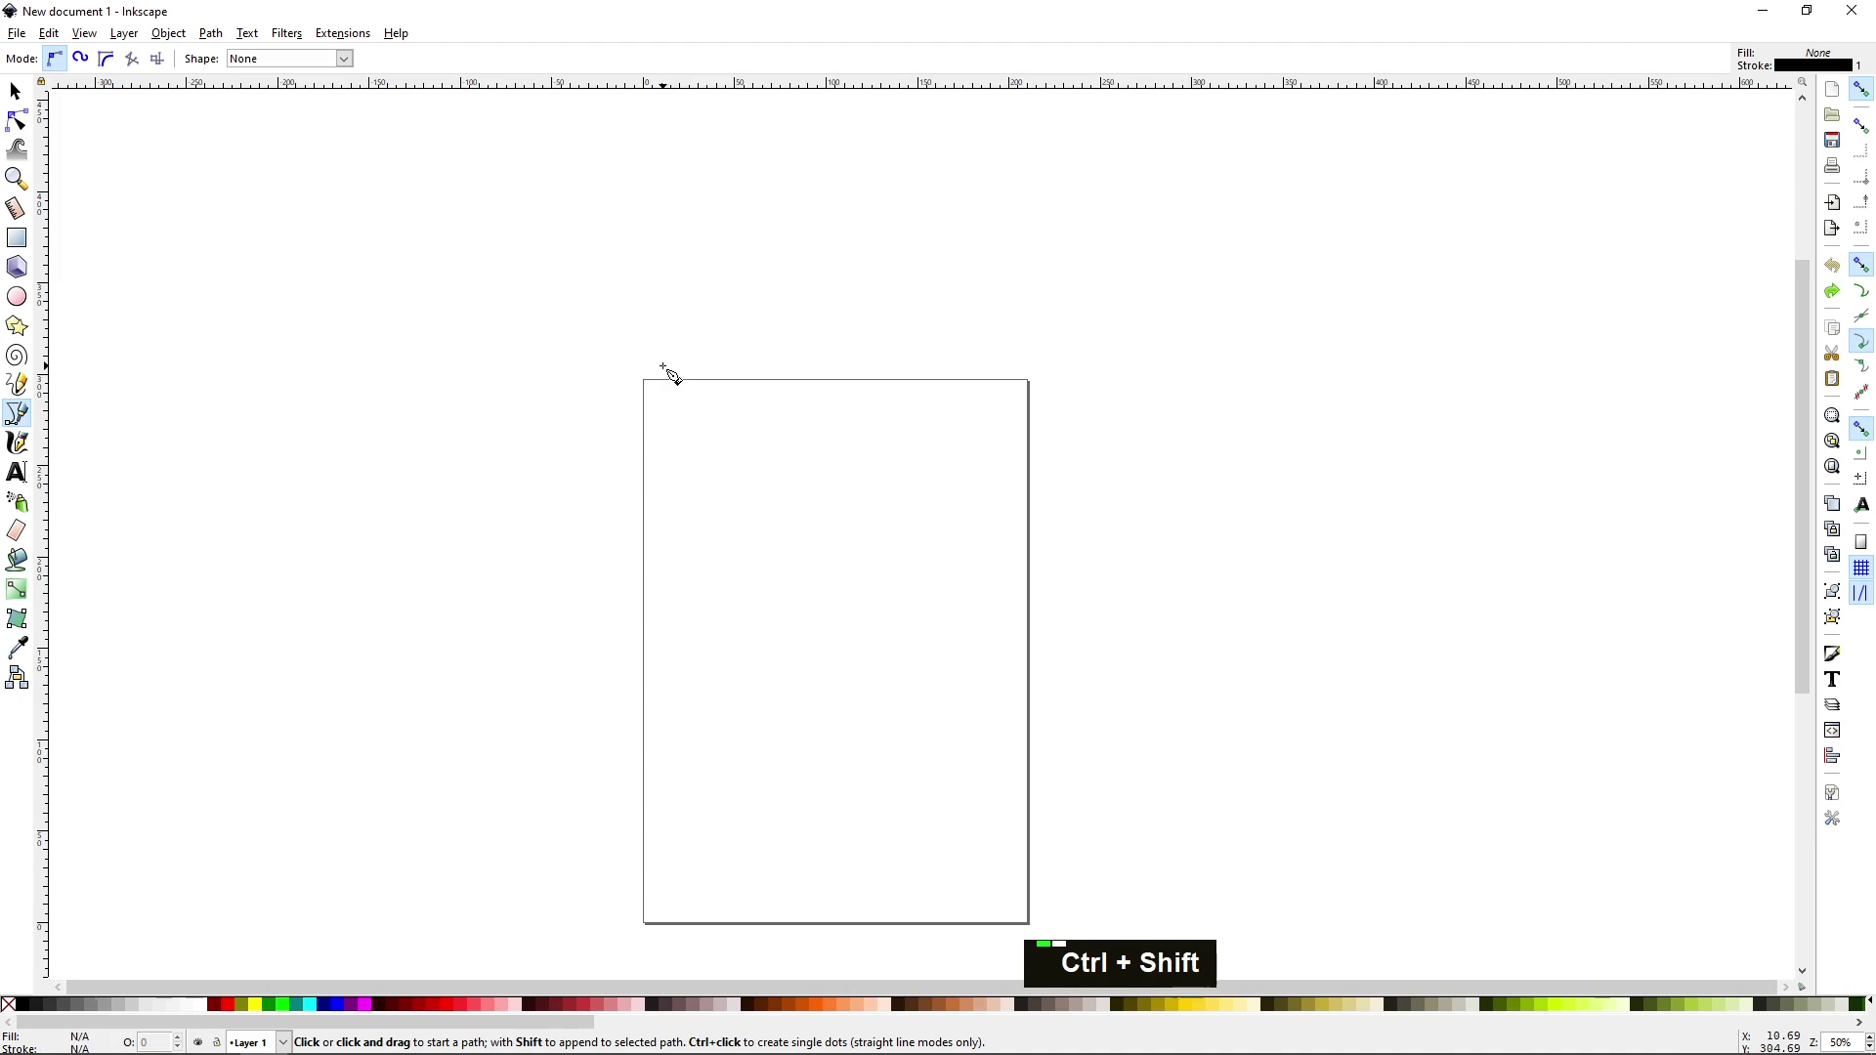
# Step: Redo all the undone edits, from the line's creation through the added segment
pyautogui.hotkey('ctrl', 'shift', 'z')
pyautogui.hotkey('ctrl', 'shift', 'z')
pyautogui.hotkey('ctrl', 'shift', 'z')
pyautogui.hotkey('ctrl', 'shift', 'z')
pyautogui.hotkey('ctrl', 'shift', 'z')
pyautogui.hotkey('ctrl', 'shift', 'z')
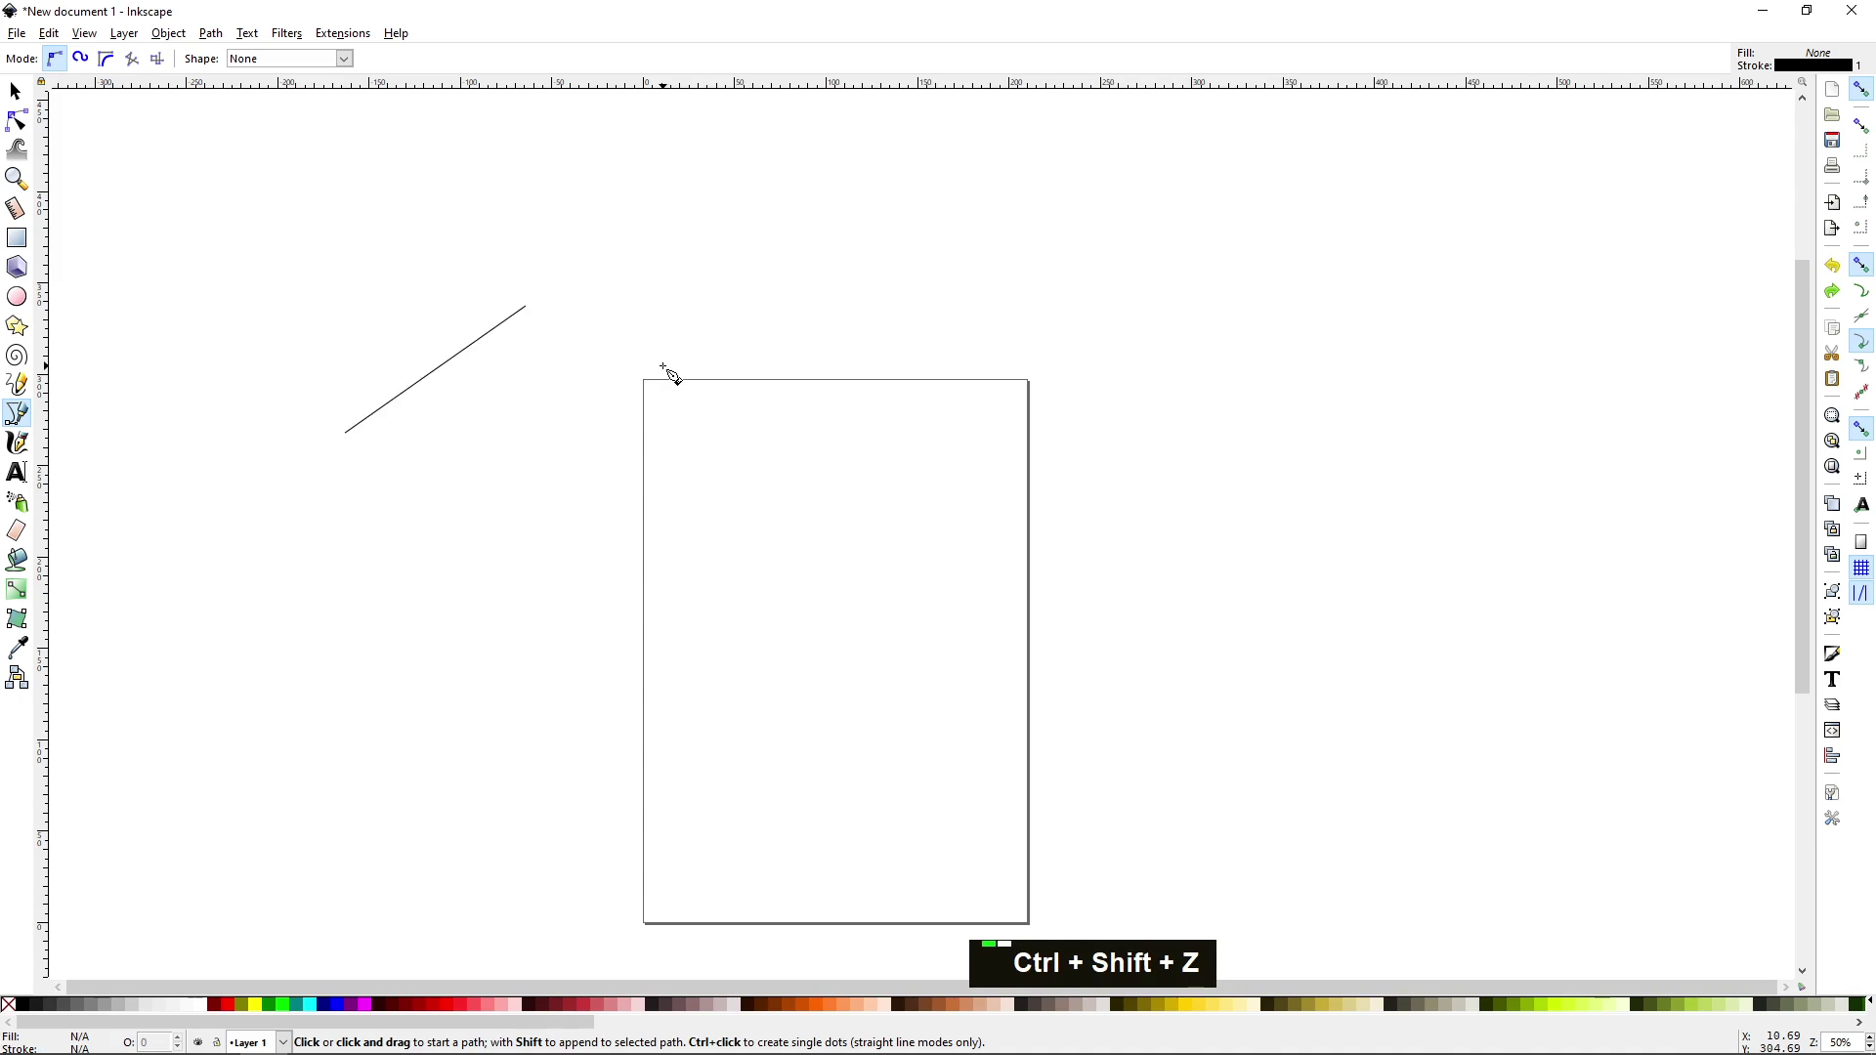
pyautogui.hotkey('ctrl', 'shift', 'z')
# Step: Undo the added segment and the line's rotation and stretch, keeping the line at its moved position
pyautogui.hotkey('ctrl', 'z')
pyautogui.hotkey('ctrl', 'z')
pyautogui.hotkey('ctrl', 'z')
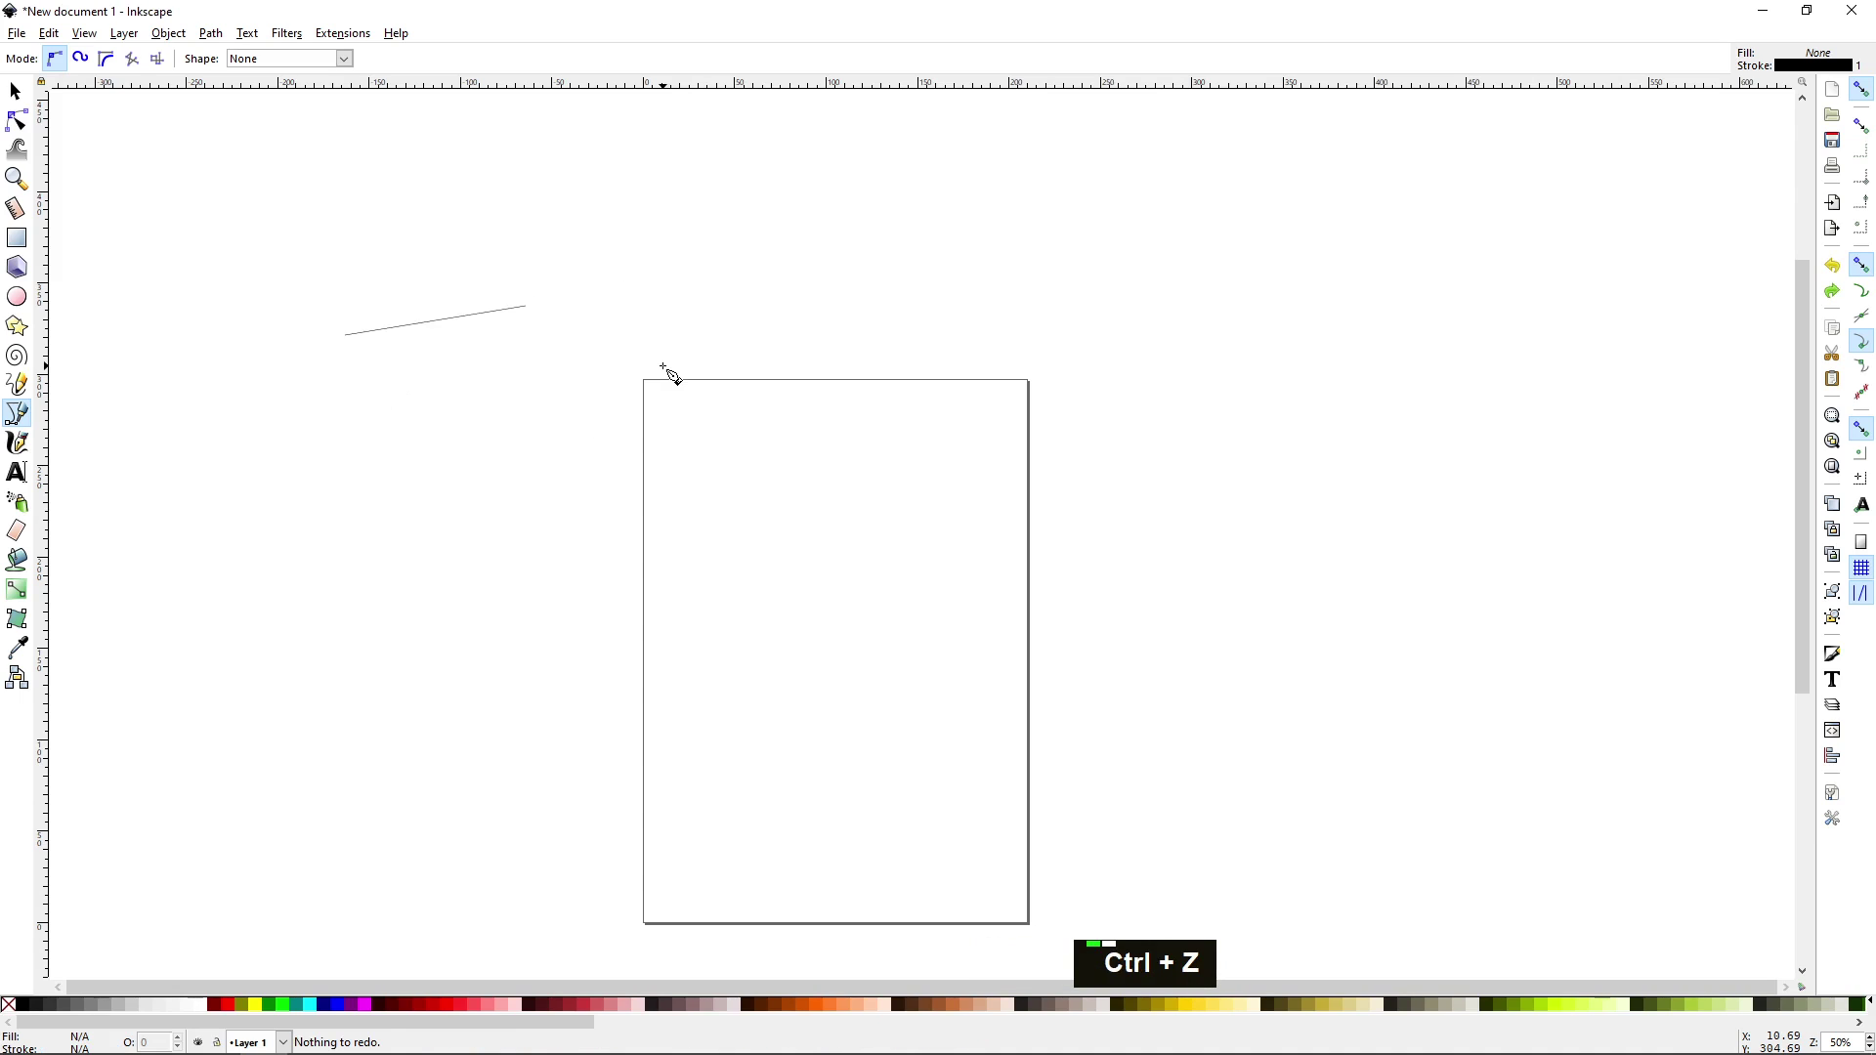
# Step: Undo the line's remaining edits and redo everything from the line's creation through the added segment
pyautogui.hotkey('ctrl', 'z')
pyautogui.hotkey('ctrl', 'z')
pyautogui.hotkey('ctrl', 'shift', 'z')
pyautogui.hotkey('ctrl', 'shift', 'z')
pyautogui.hotkey('ctrl', 'shift', 'z')
pyautogui.hotkey('ctrl', 'shift', 'z')
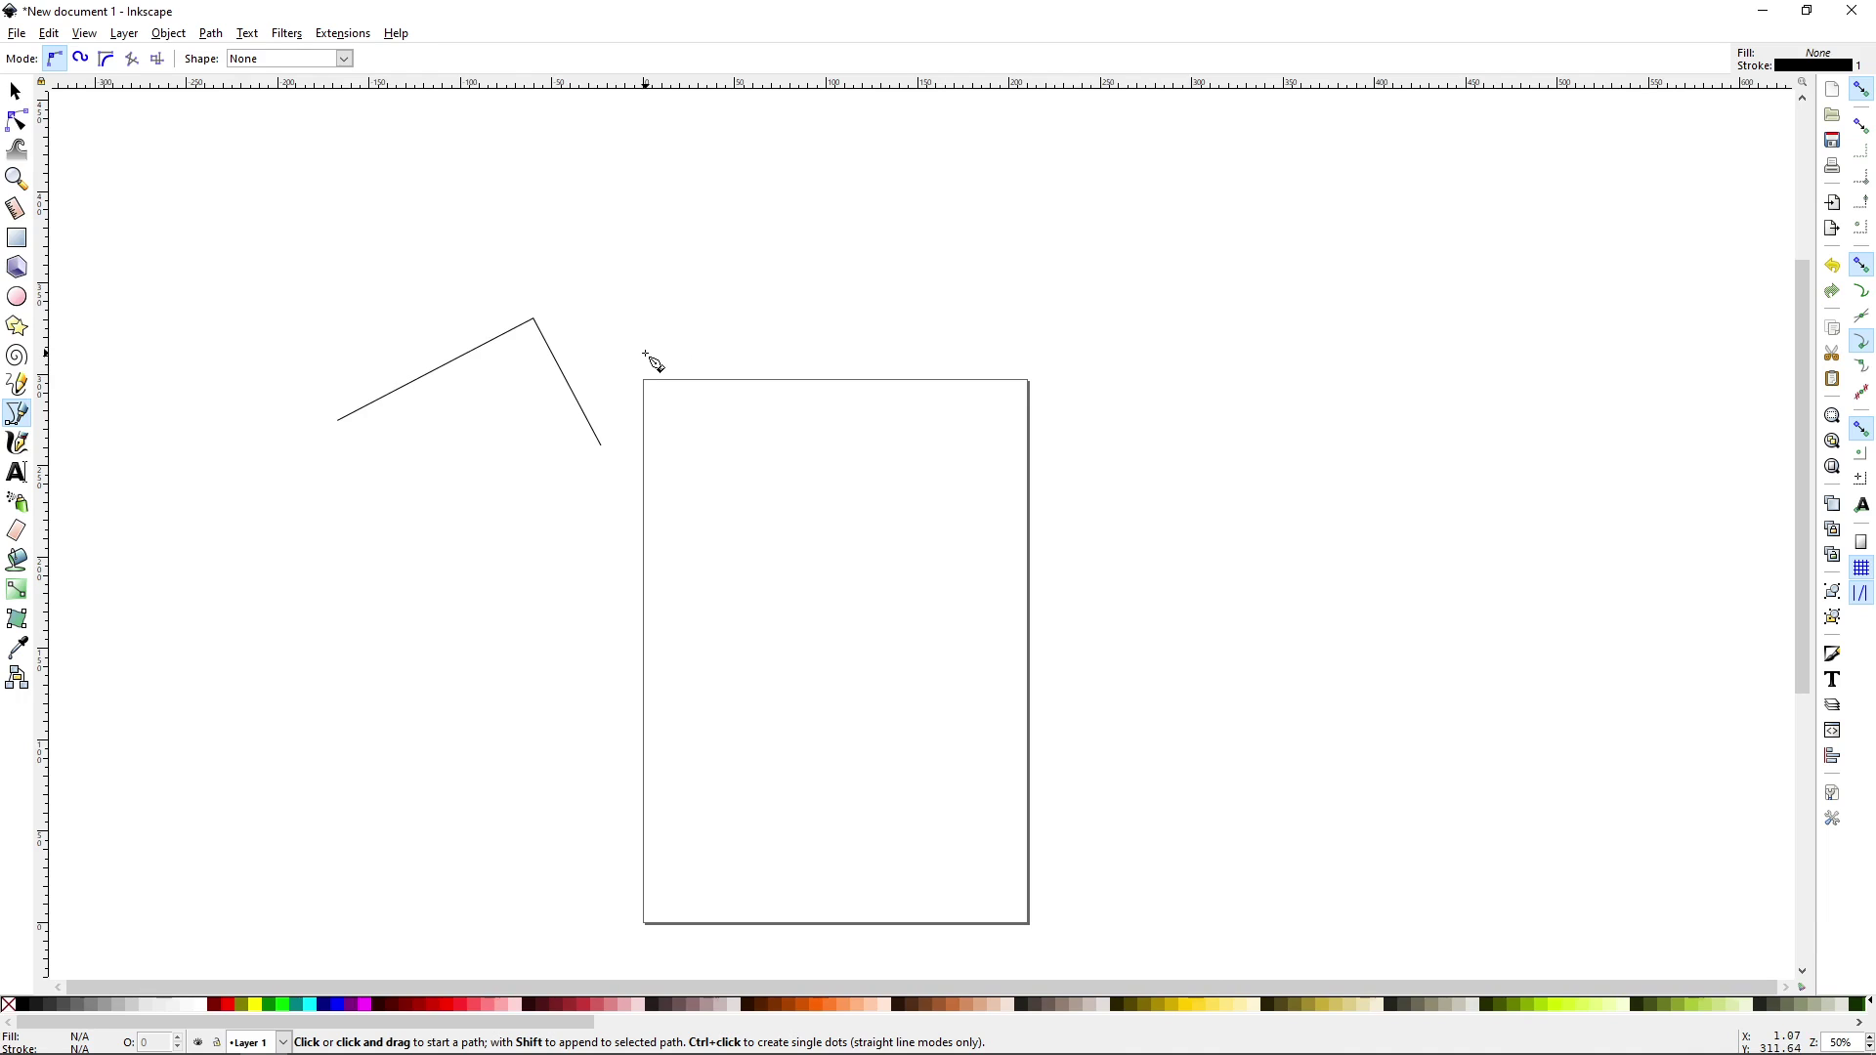
# Step: Undo the added segment and draw a new straight segment about 89 mm long, rising steeply from the line's upper-right end
pyautogui.press('ctrl')
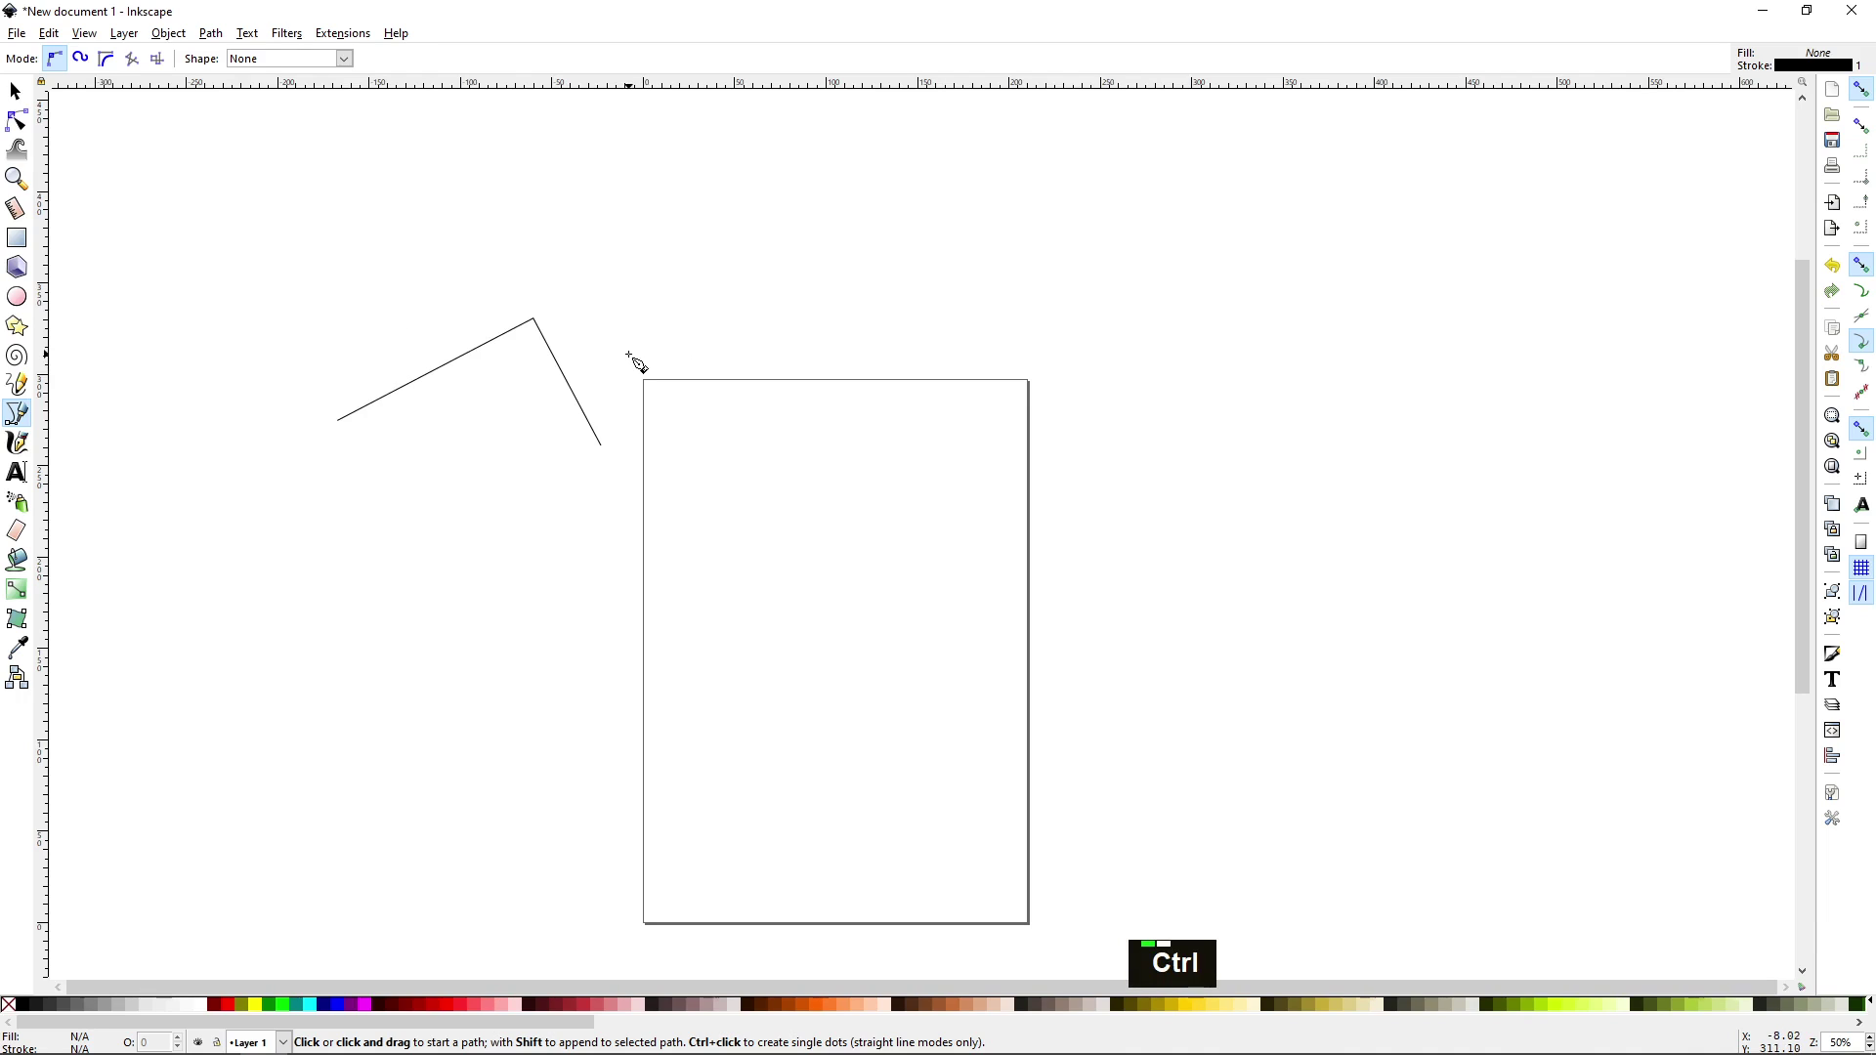
pyautogui.hotkey('ctrl', 'z')
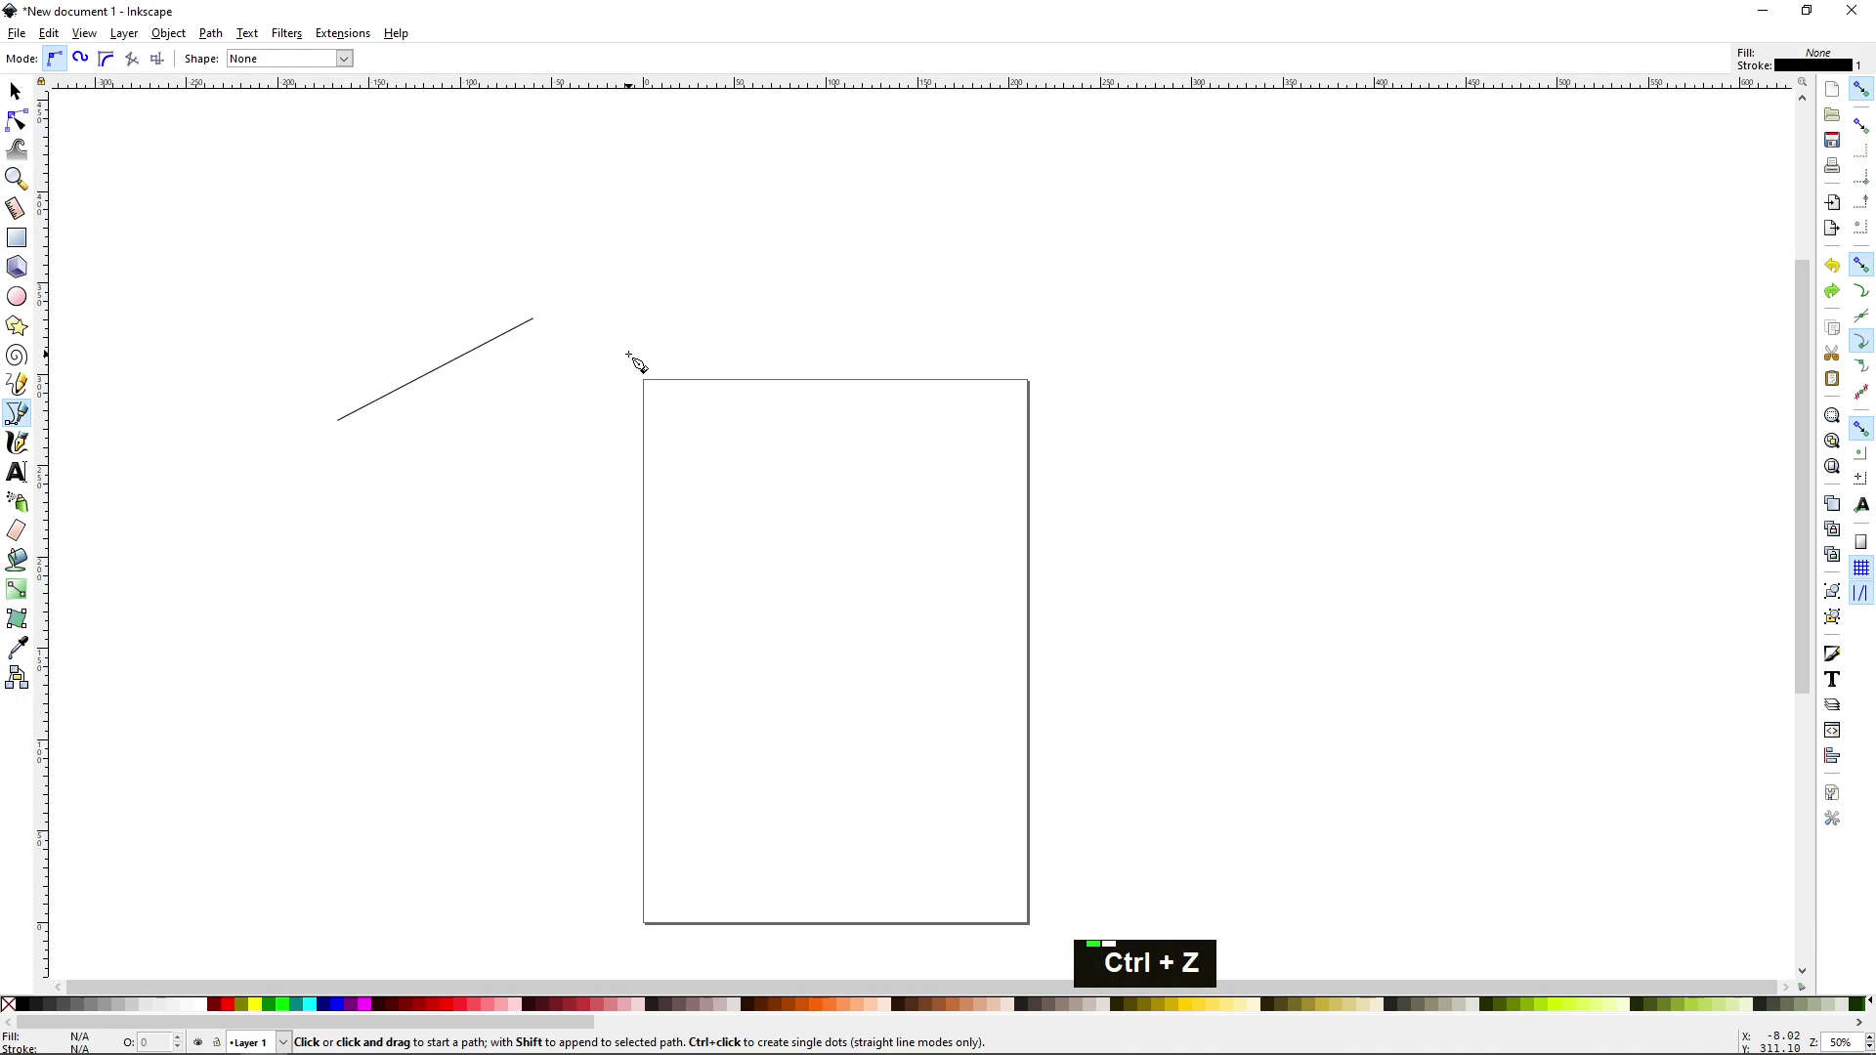
pyautogui.click(533, 320)
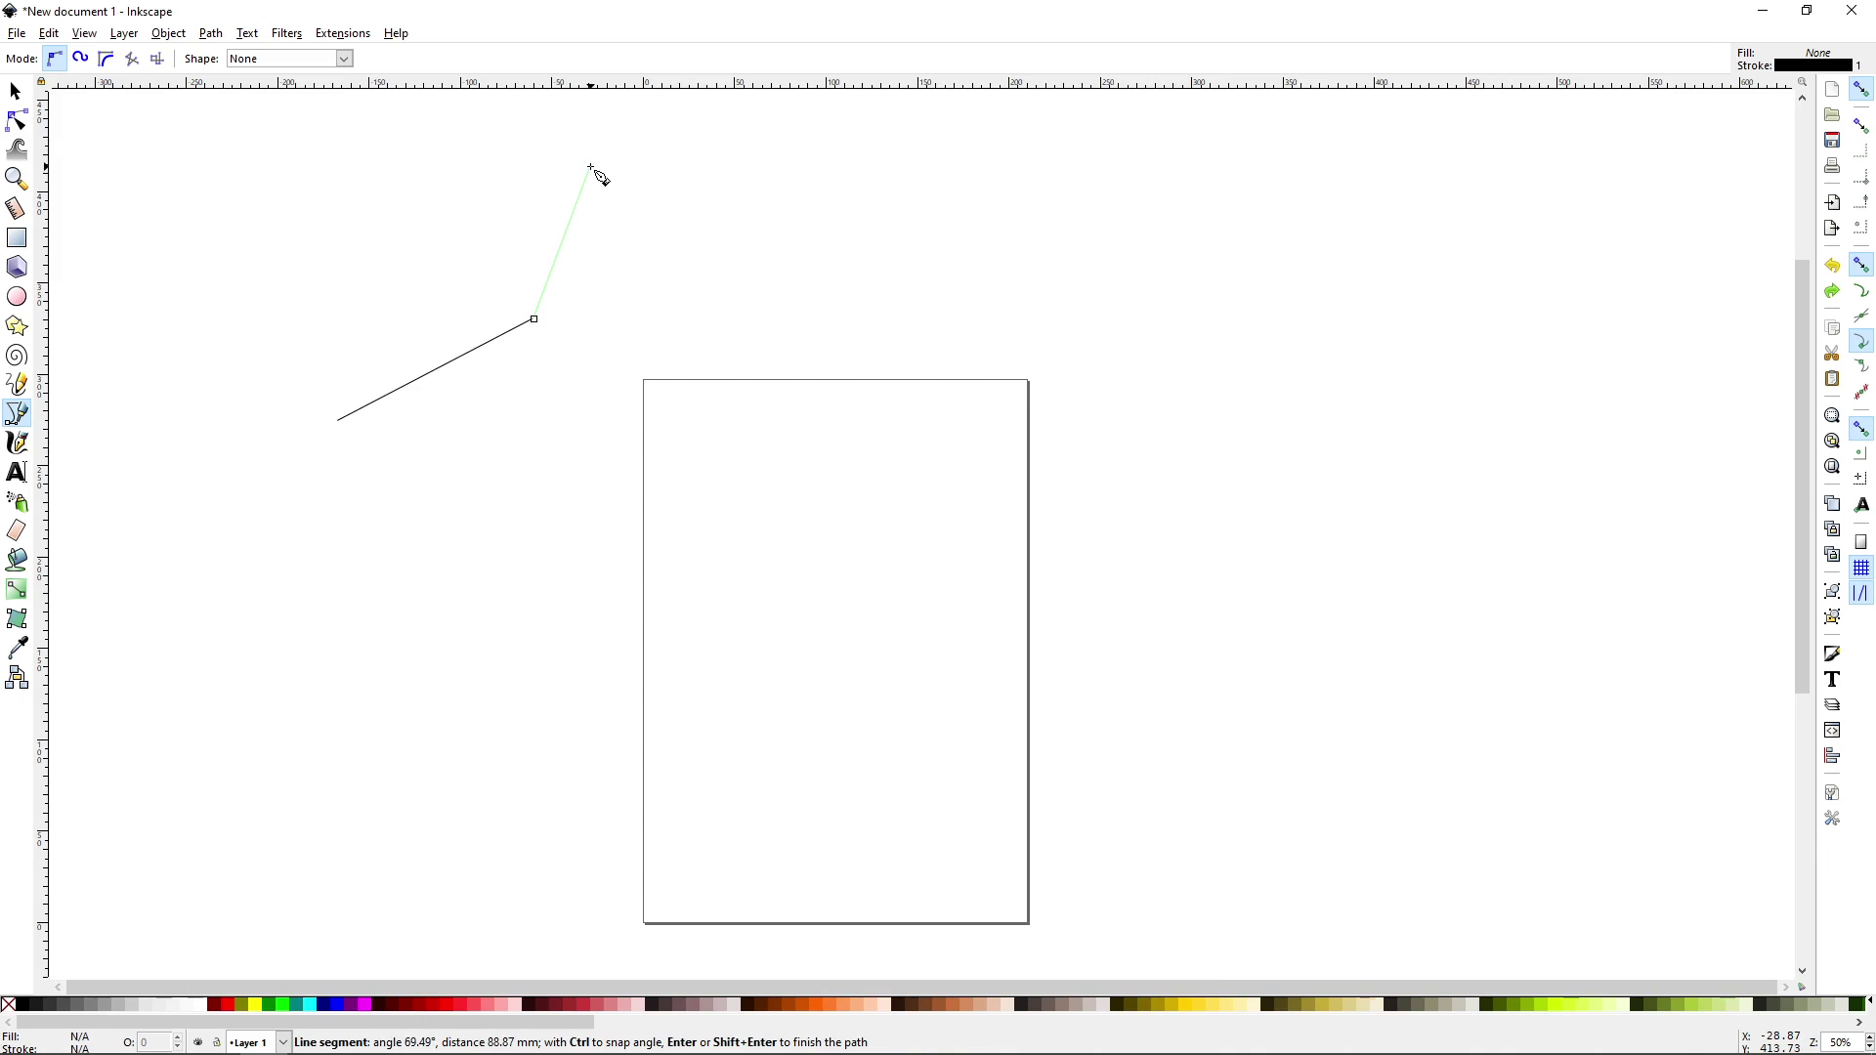
pyautogui.press('Return')
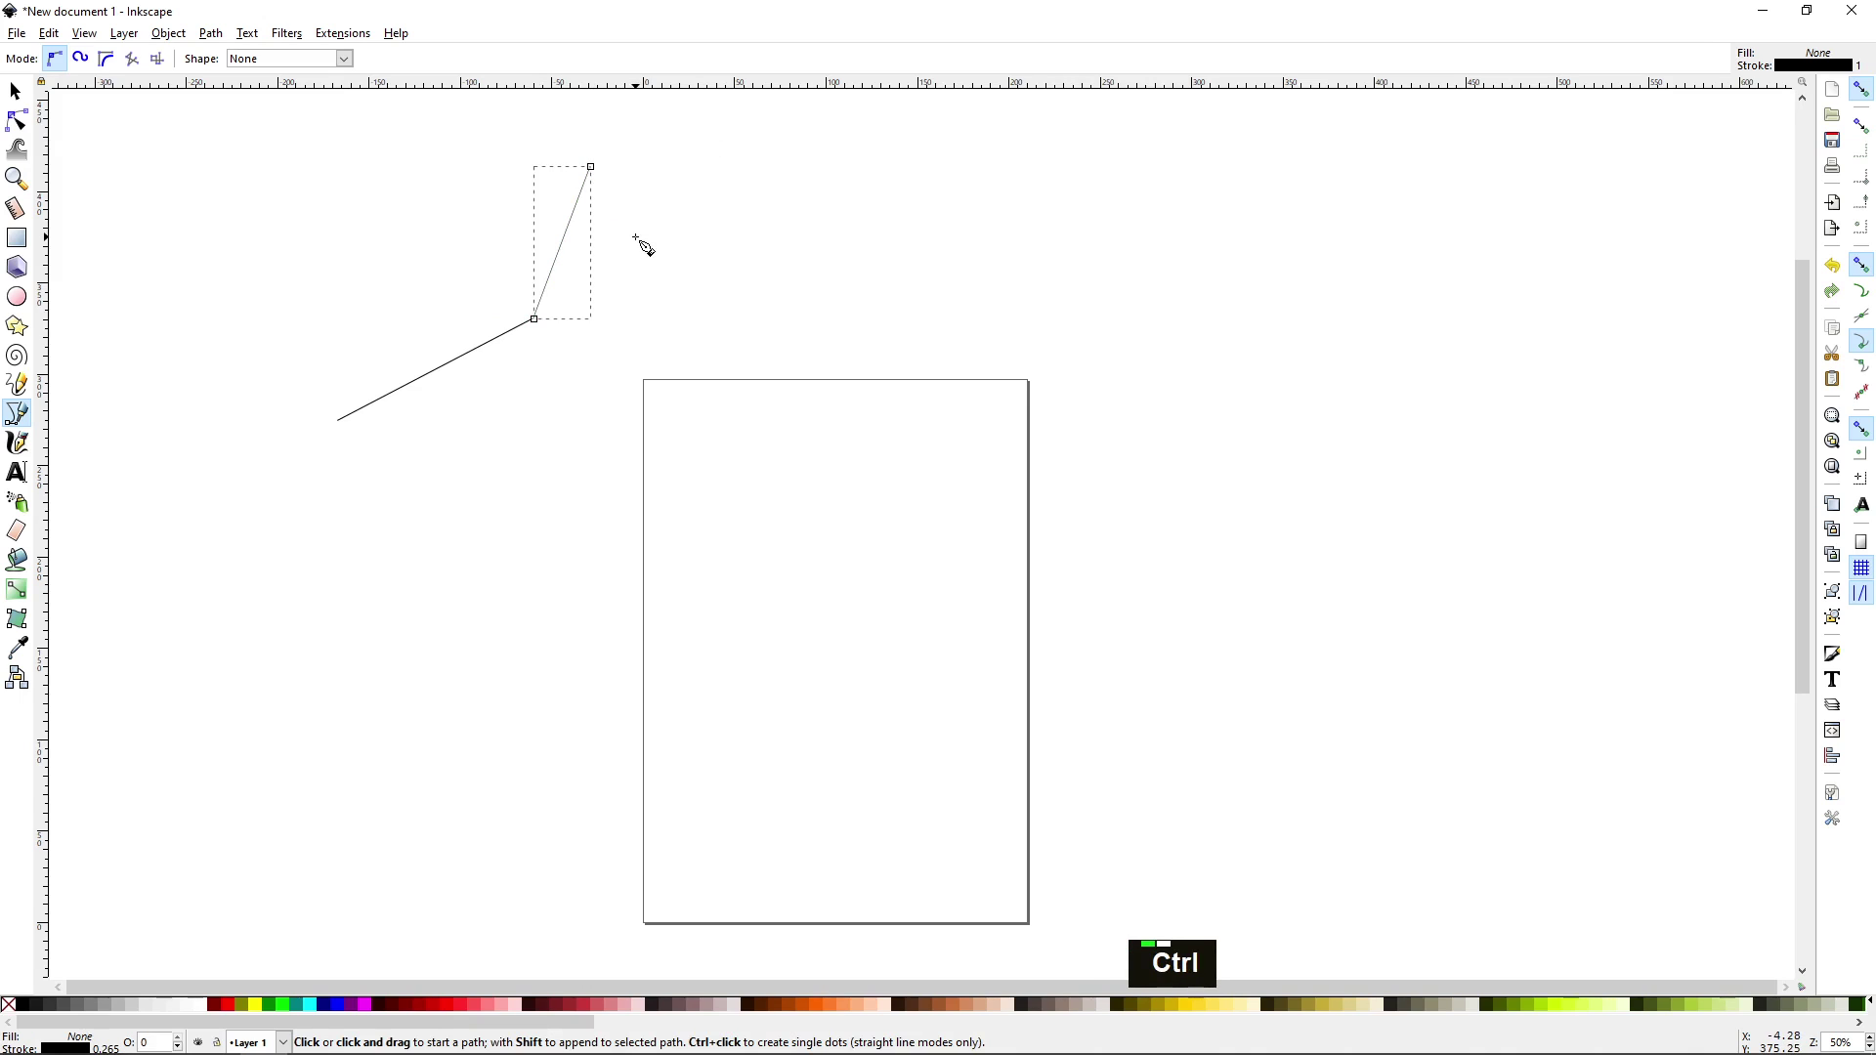
# Step: Undo all the edits back to the empty canvas and redo them through the steeply rising segment
pyautogui.hotkey('ctrl', 'z')
pyautogui.hotkey('ctrl', 'z')
pyautogui.hotkey('ctrl', 'z')
pyautogui.hotkey('ctrl', 'shift', 'z')
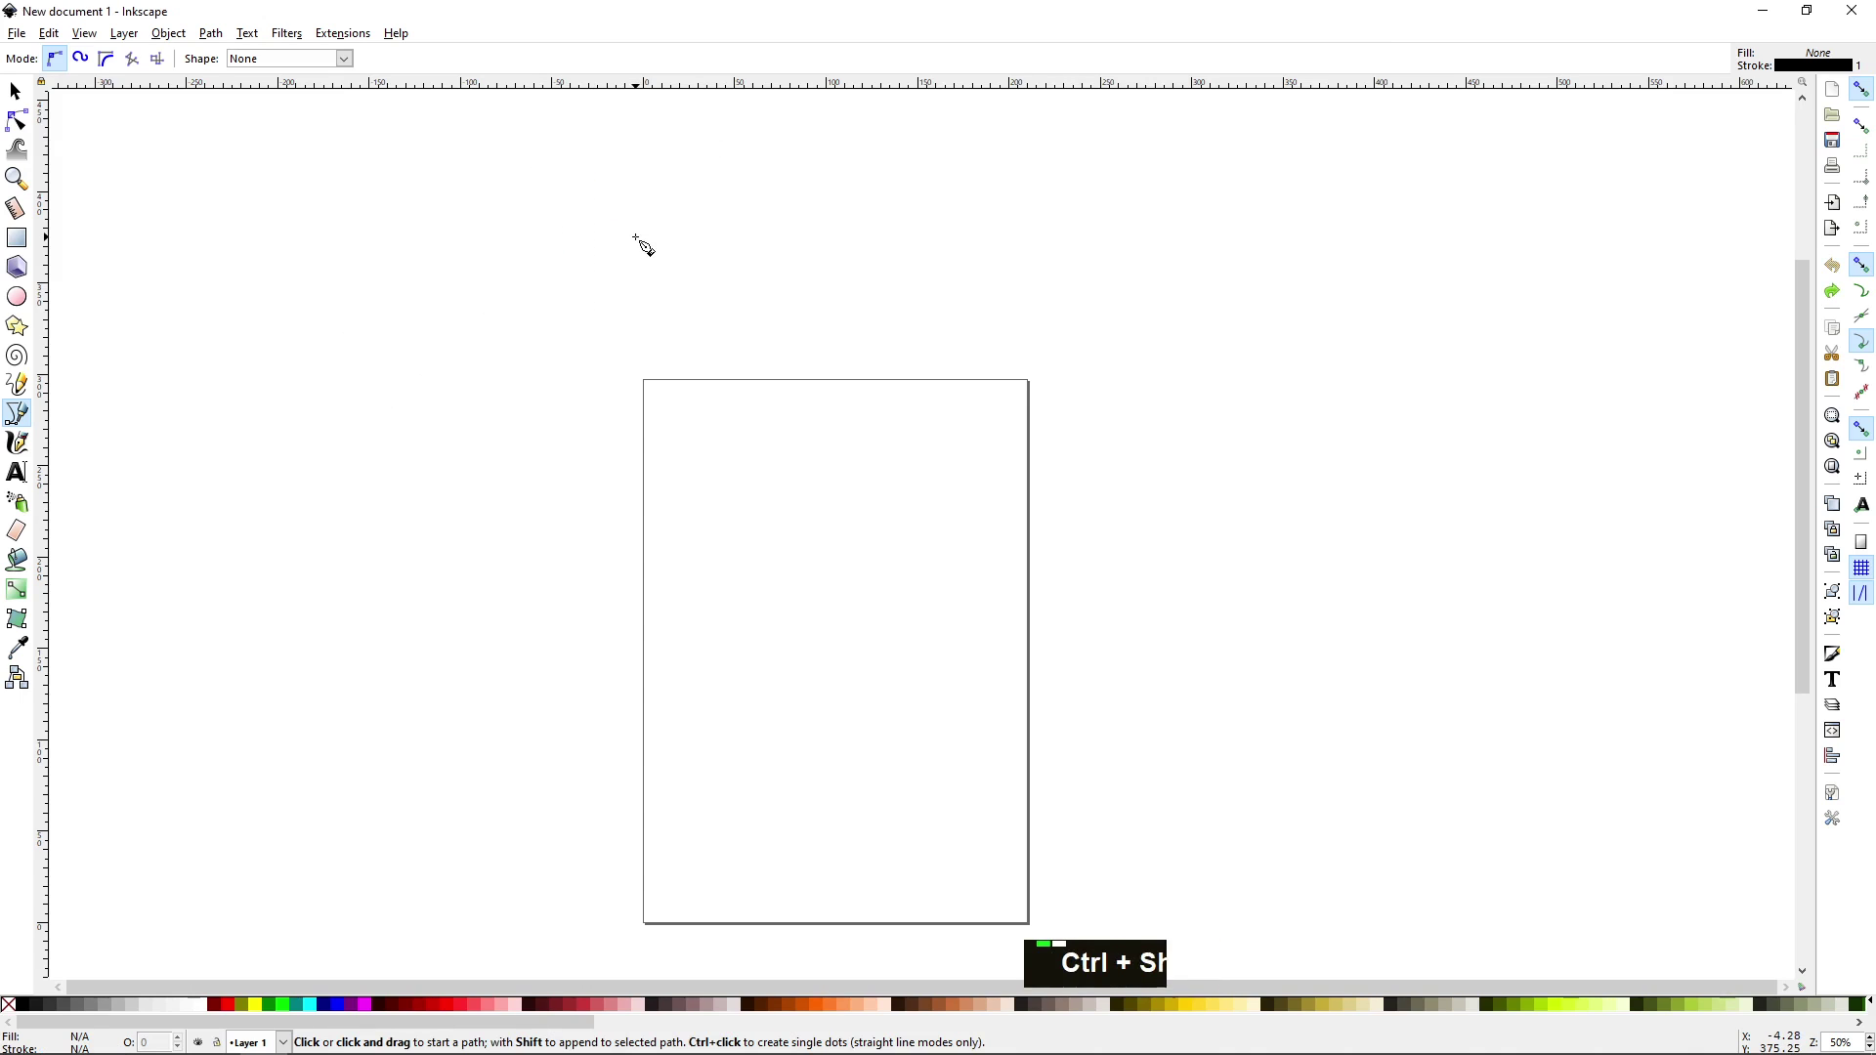
pyautogui.hotkey('ctrl', 'shift', 'z')
pyautogui.hotkey('ctrl', 'shift', 'z')
pyautogui.hotkey('ctrl', 'shift', 'z')
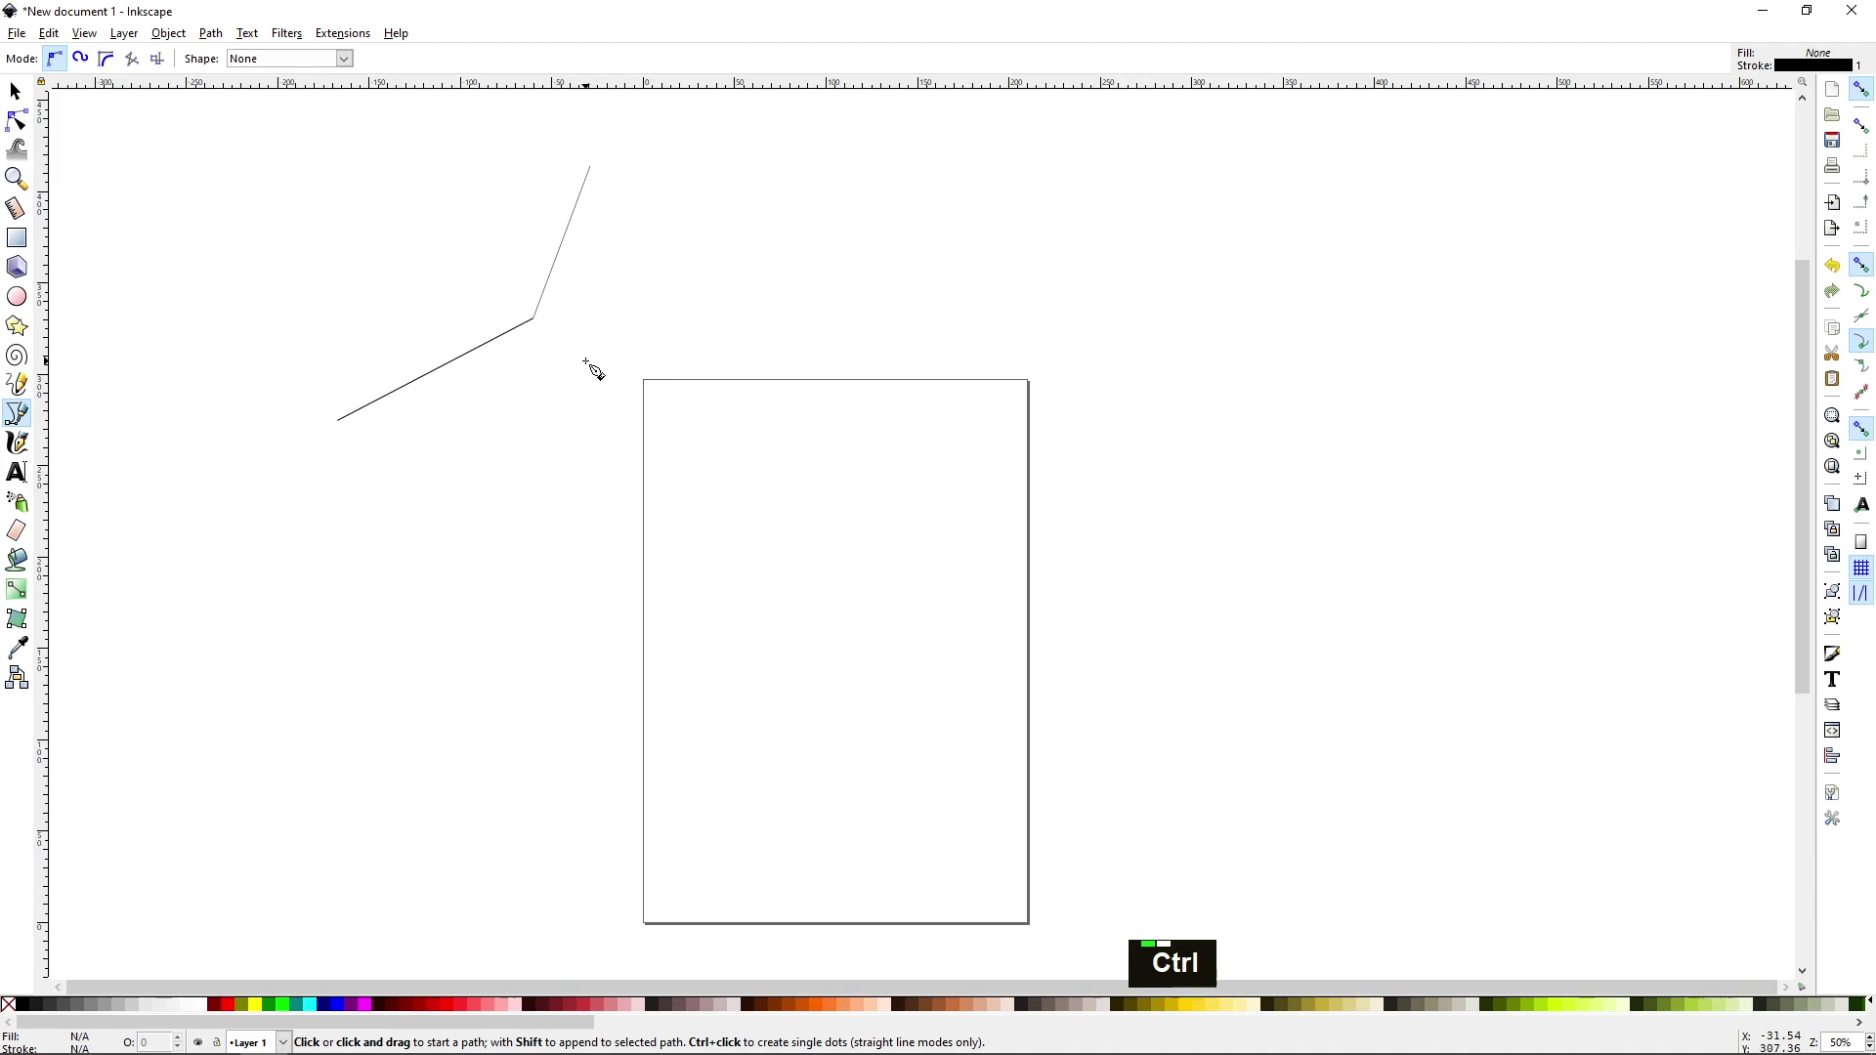
# Step: Undo the rising segment and the line's transformations, and redo the line's transformations, stepping back and forth through the history
pyautogui.hotkey('ctrl', 'z')
pyautogui.hotkey('ctrl', 'z')
pyautogui.hotkey('ctrl', 'z')
pyautogui.hotkey('ctrl', 'z')
pyautogui.hotkey('ctrl', 'z')
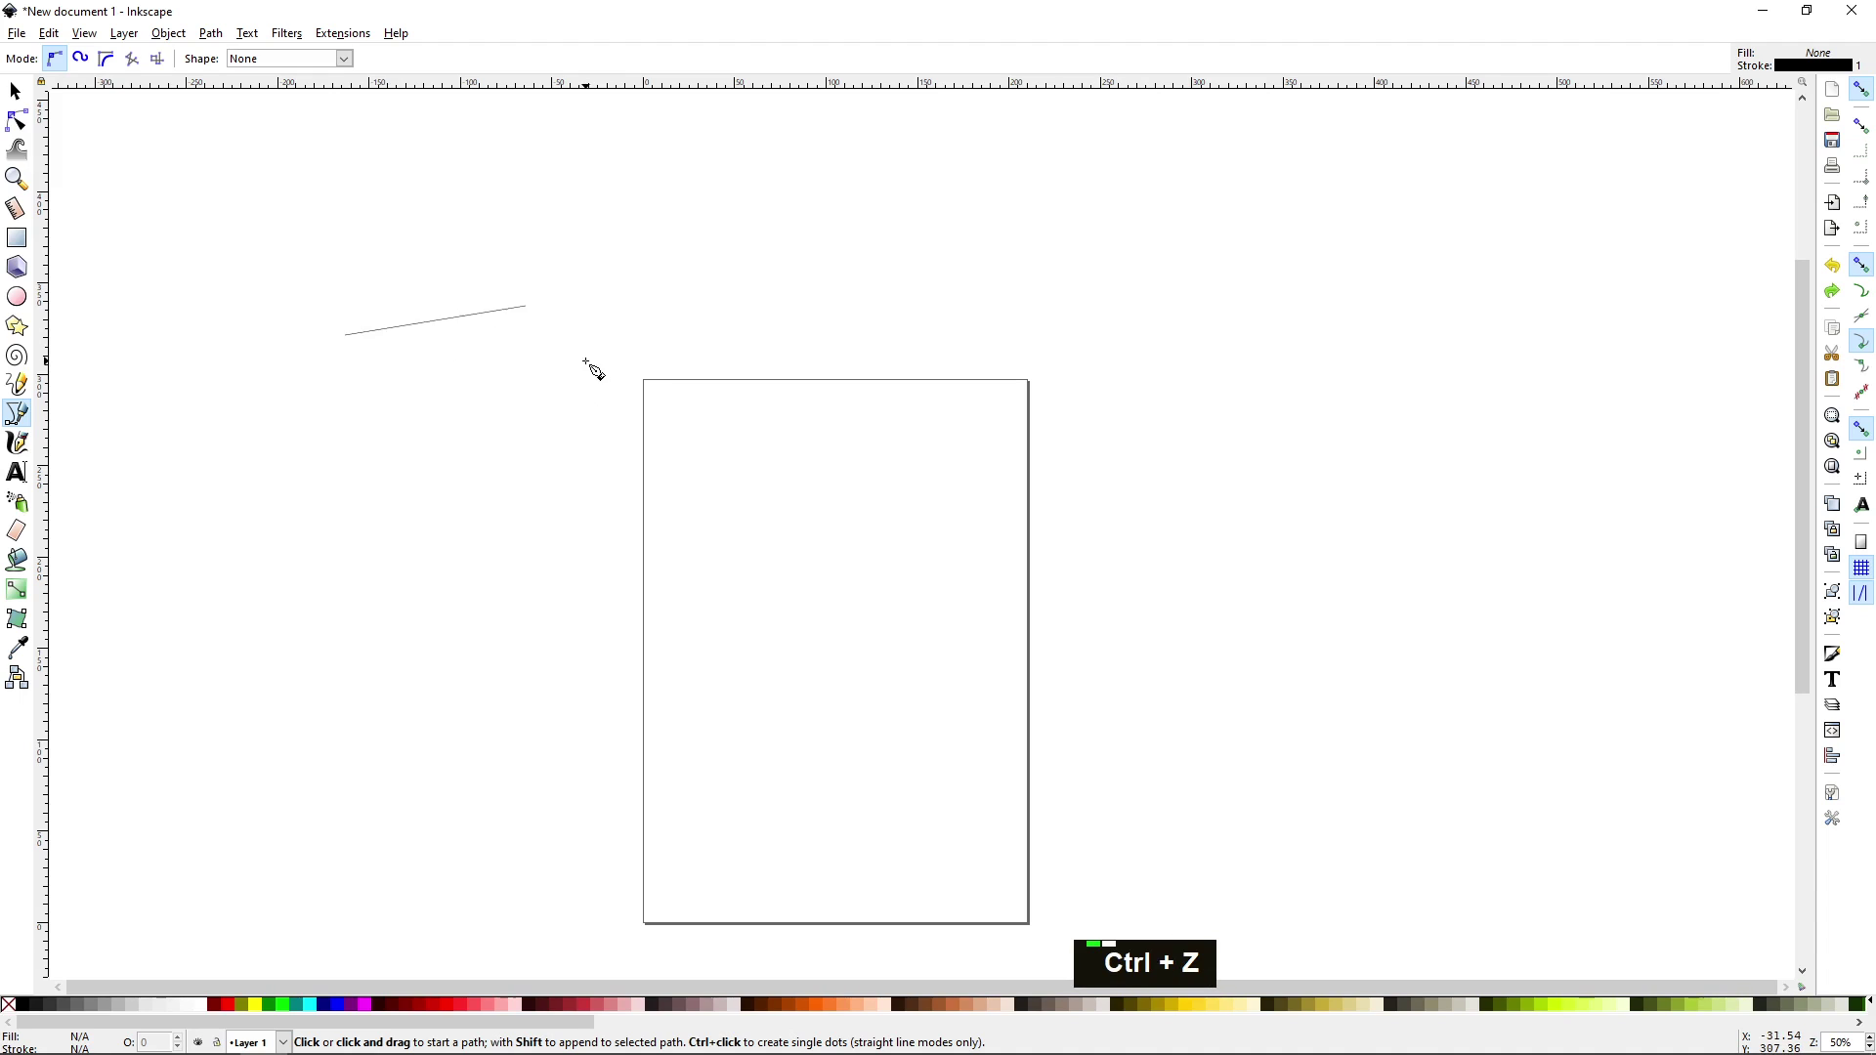
pyautogui.hotkey('ctrl', 'shift', 'z')
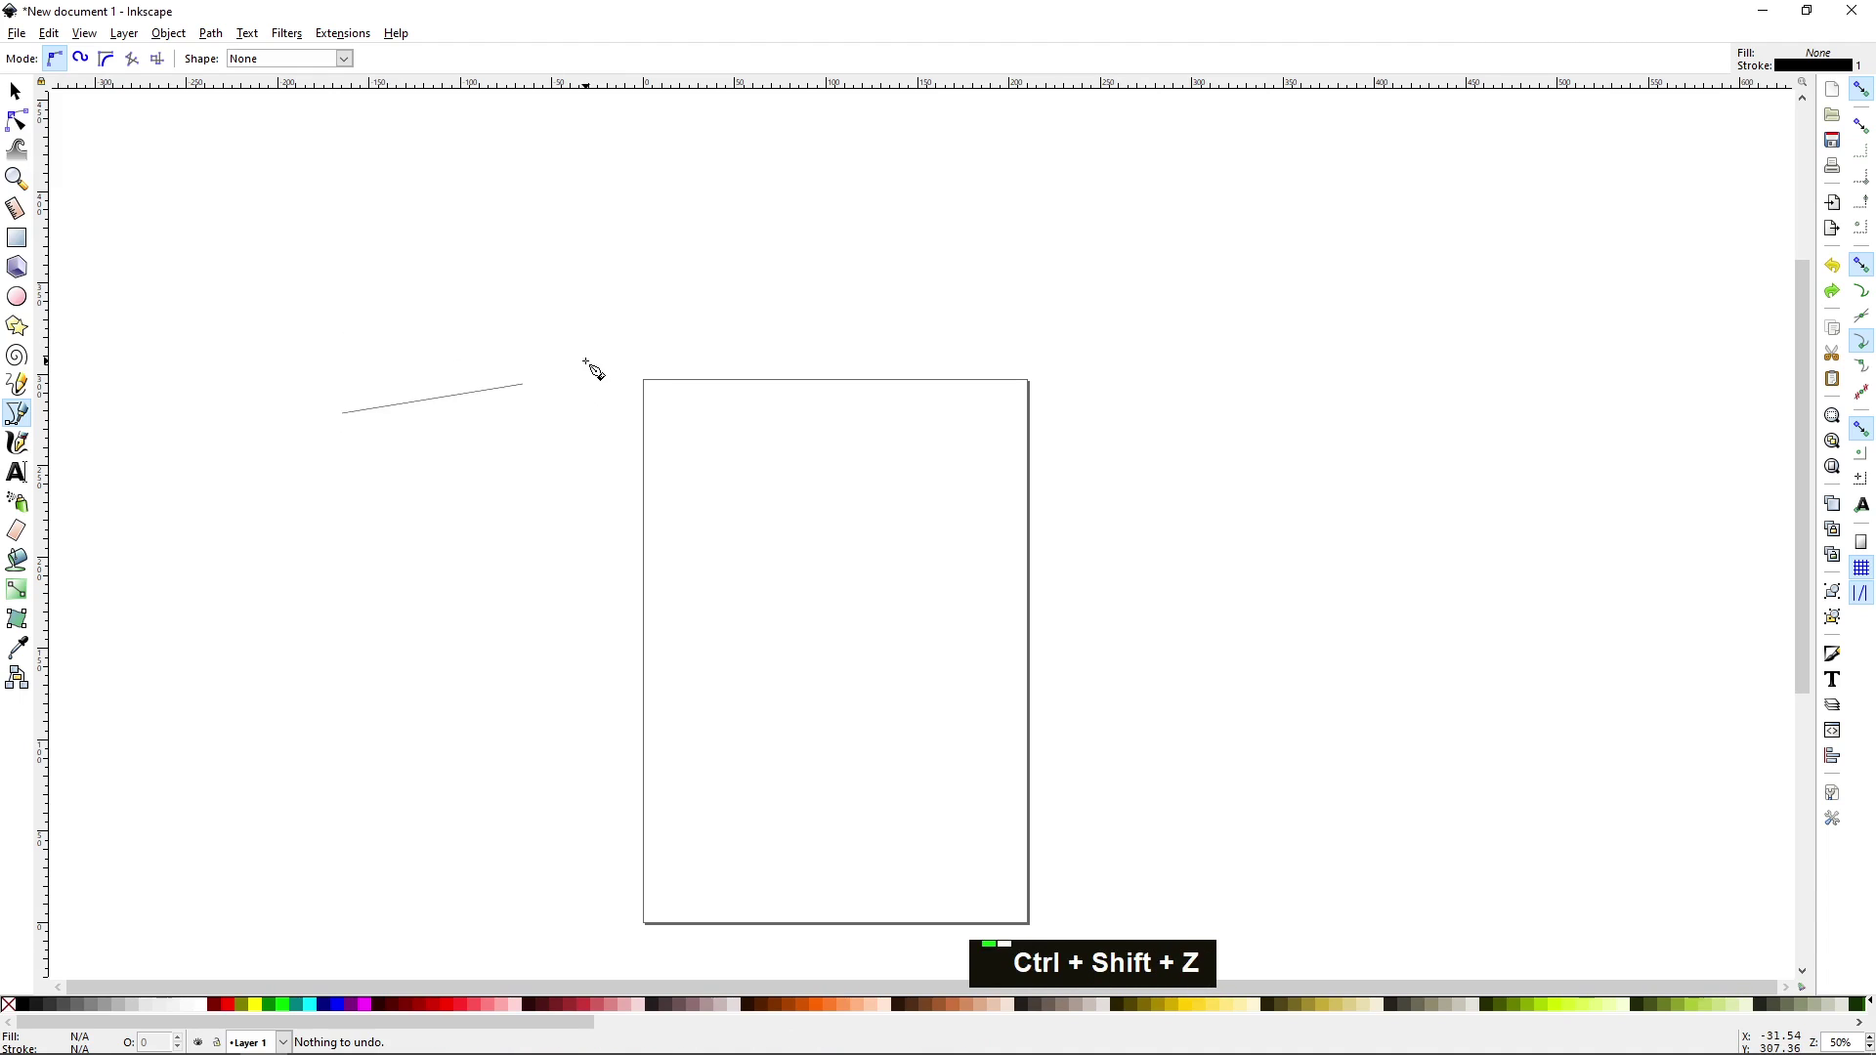
pyautogui.hotkey('ctrl', 'shift', 'z')
pyautogui.hotkey('ctrl', 'z')
pyautogui.hotkey('ctrl', 'shift', 'z')
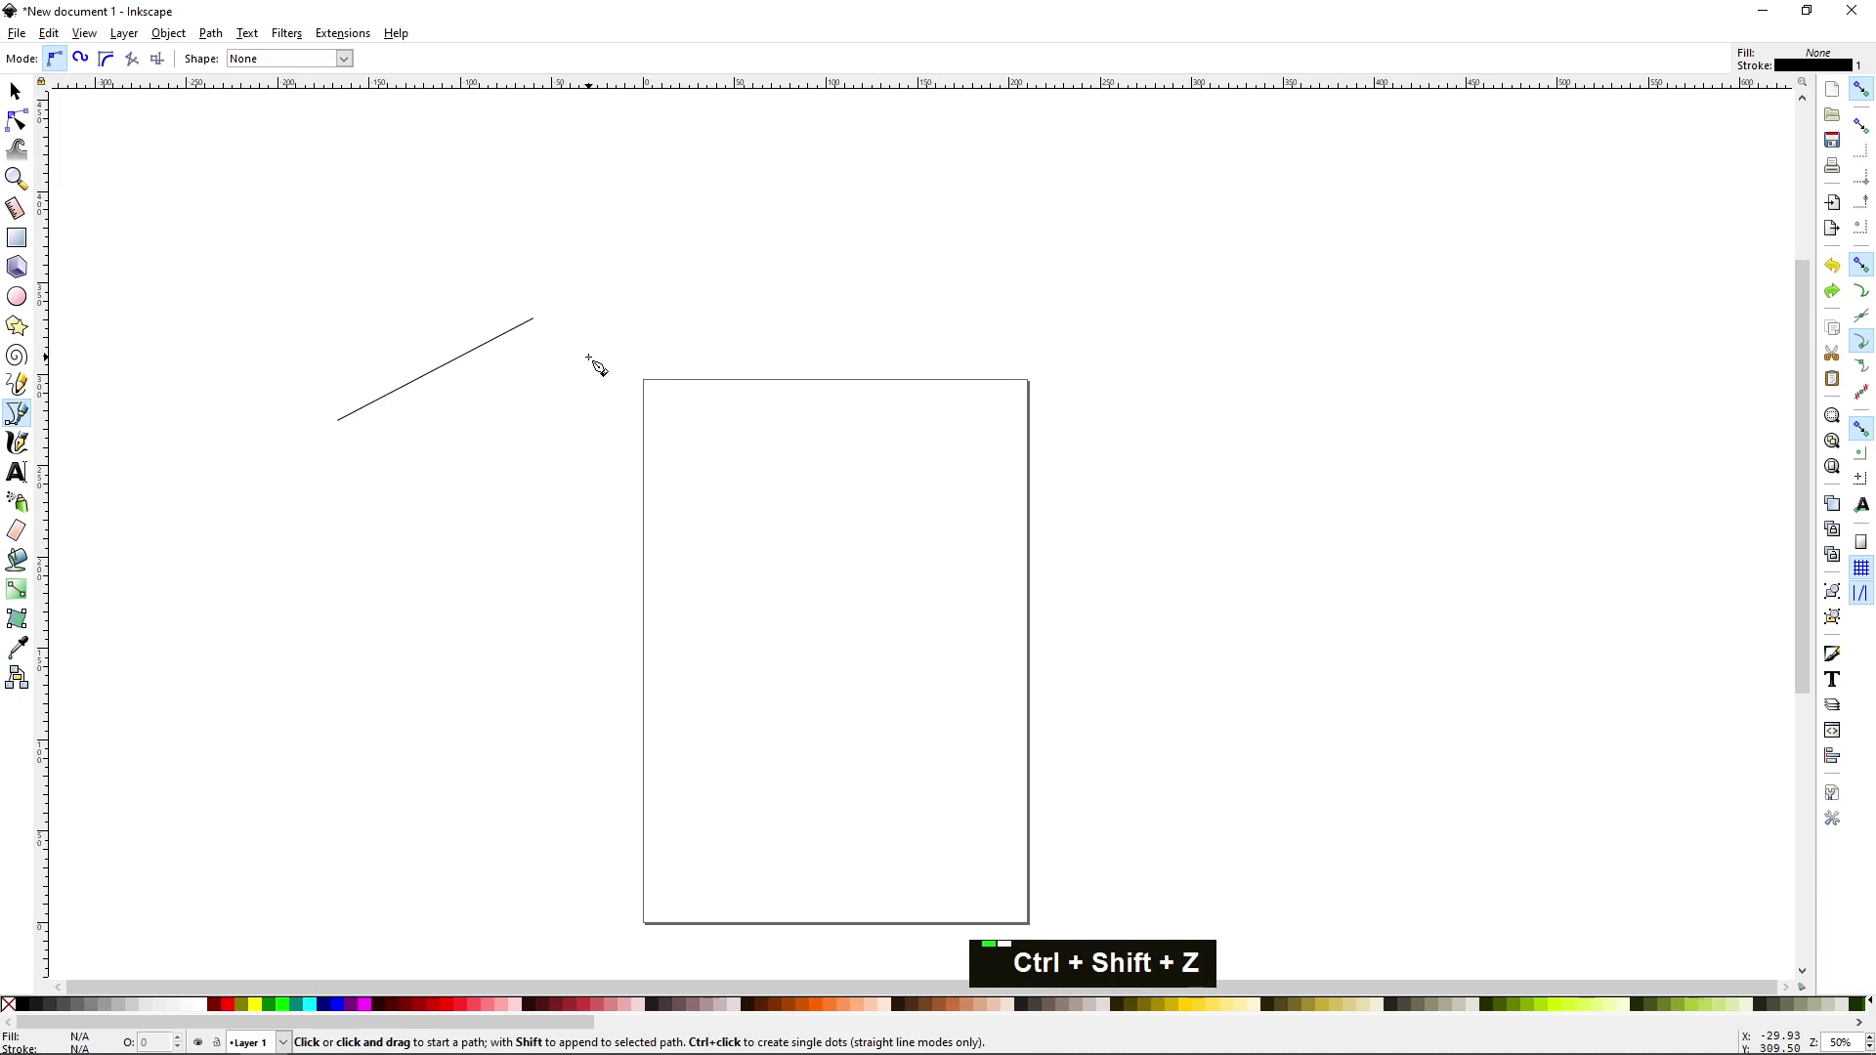
pyautogui.hotkey('ctrl', 'shift', 'z')
# Step: Undo every remaining edit back to the line's creation to leave the canvas empty
pyautogui.hotkey('ctrl', 'z')
pyautogui.hotkey('ctrl', 'z')
pyautogui.hotkey('ctrl', 'z')
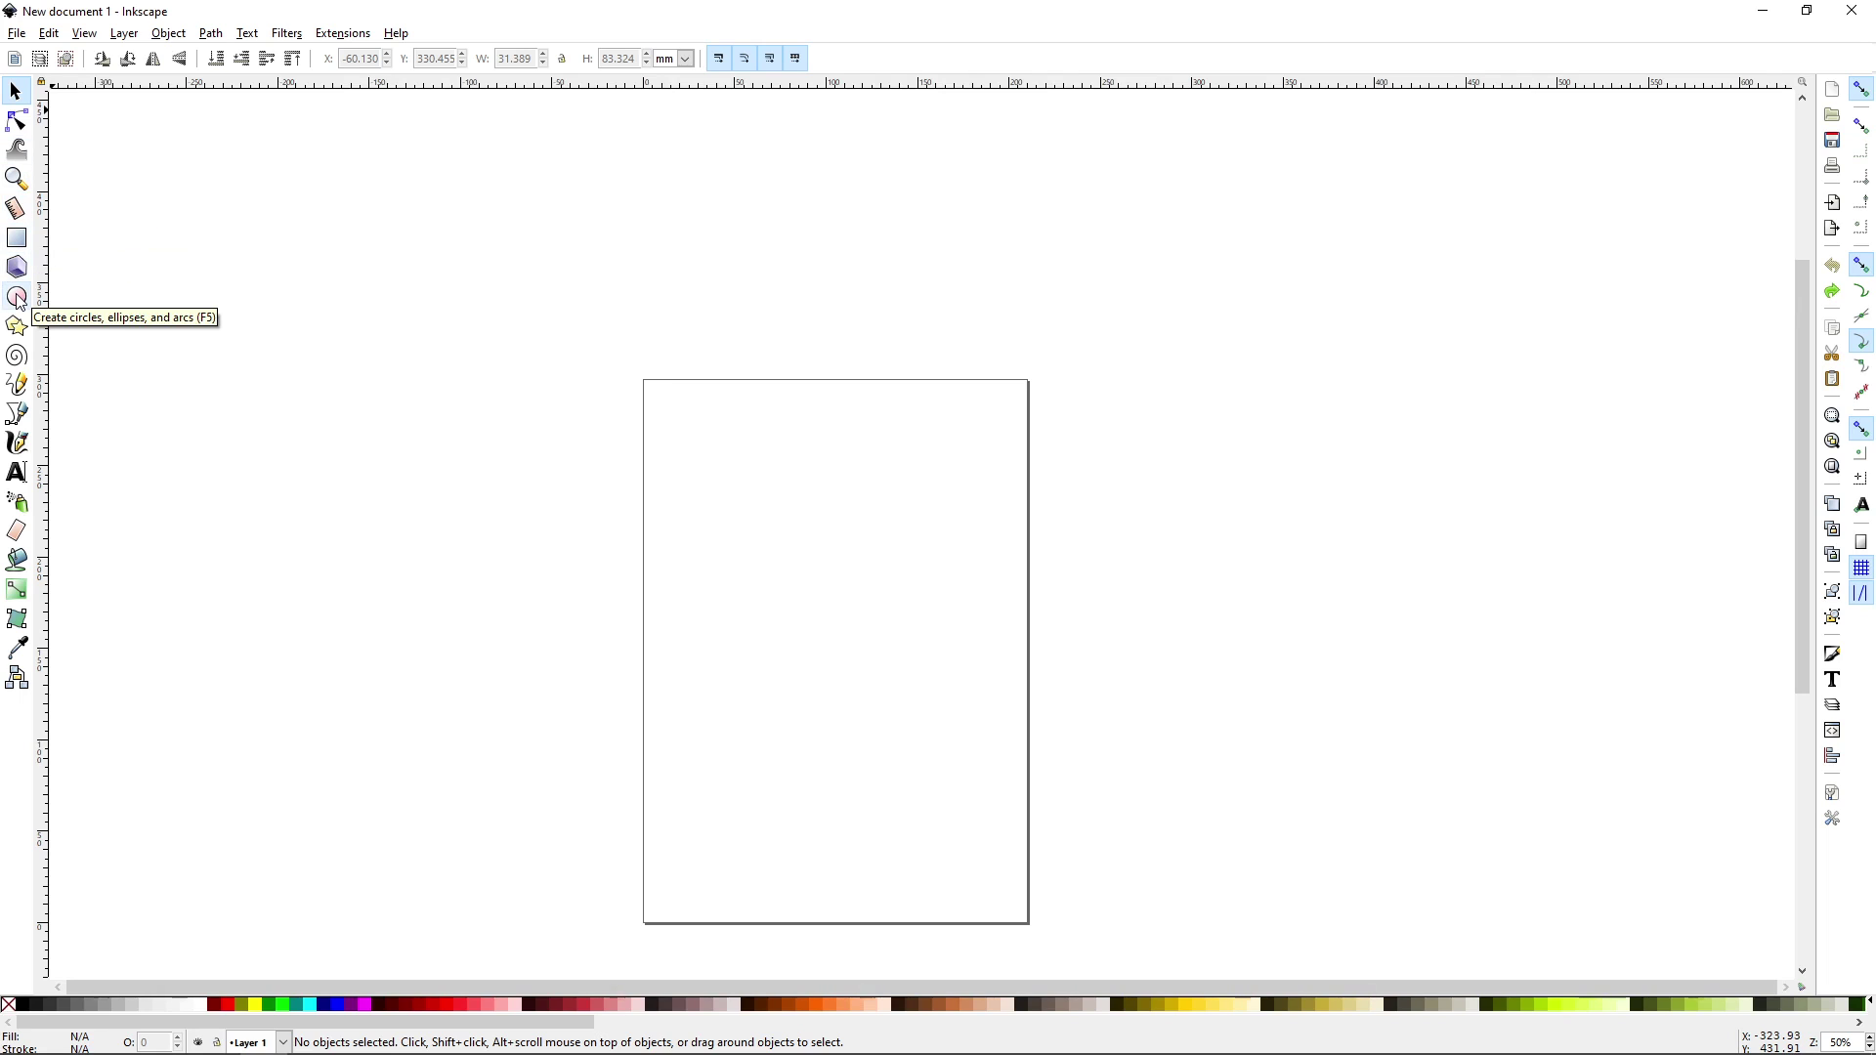
# Step: Switch between the Rectangle and Ellipse tools and toggle from the Rectangle tool to the Selector
pyautogui.click(23, 240)
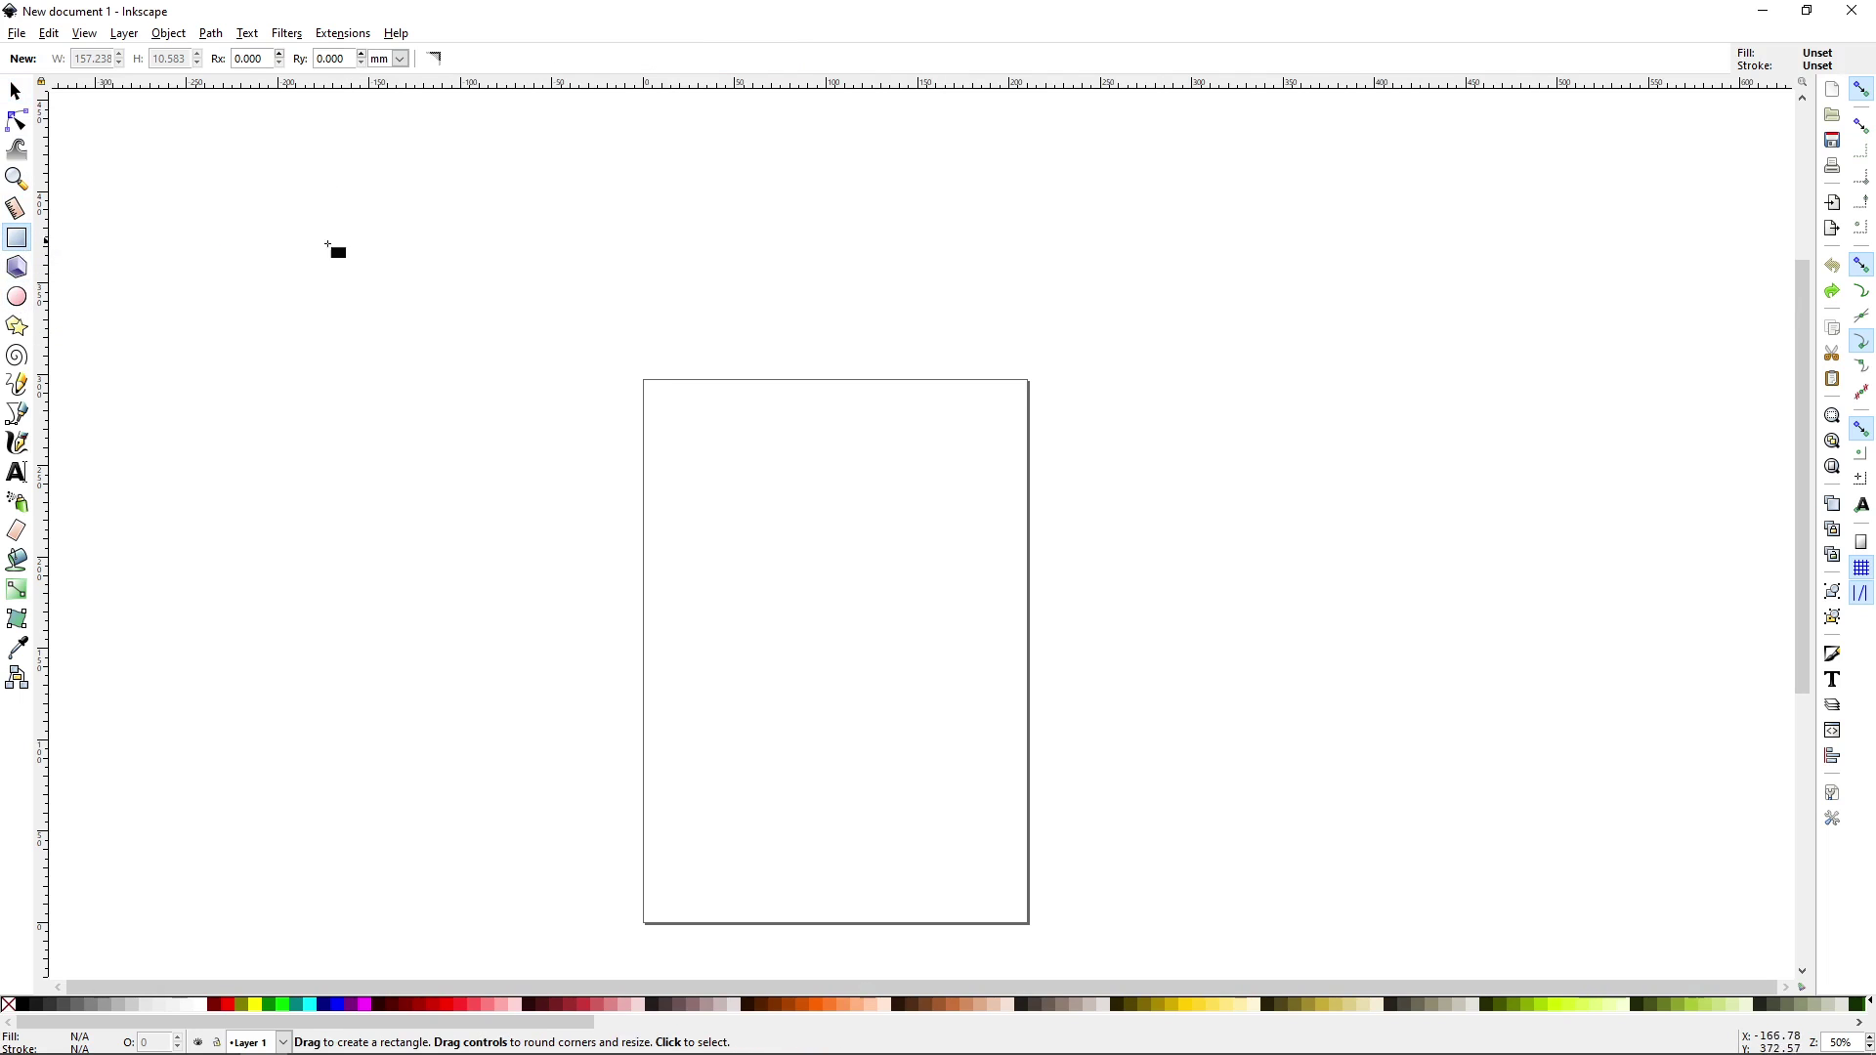
pyautogui.click(20, 296)
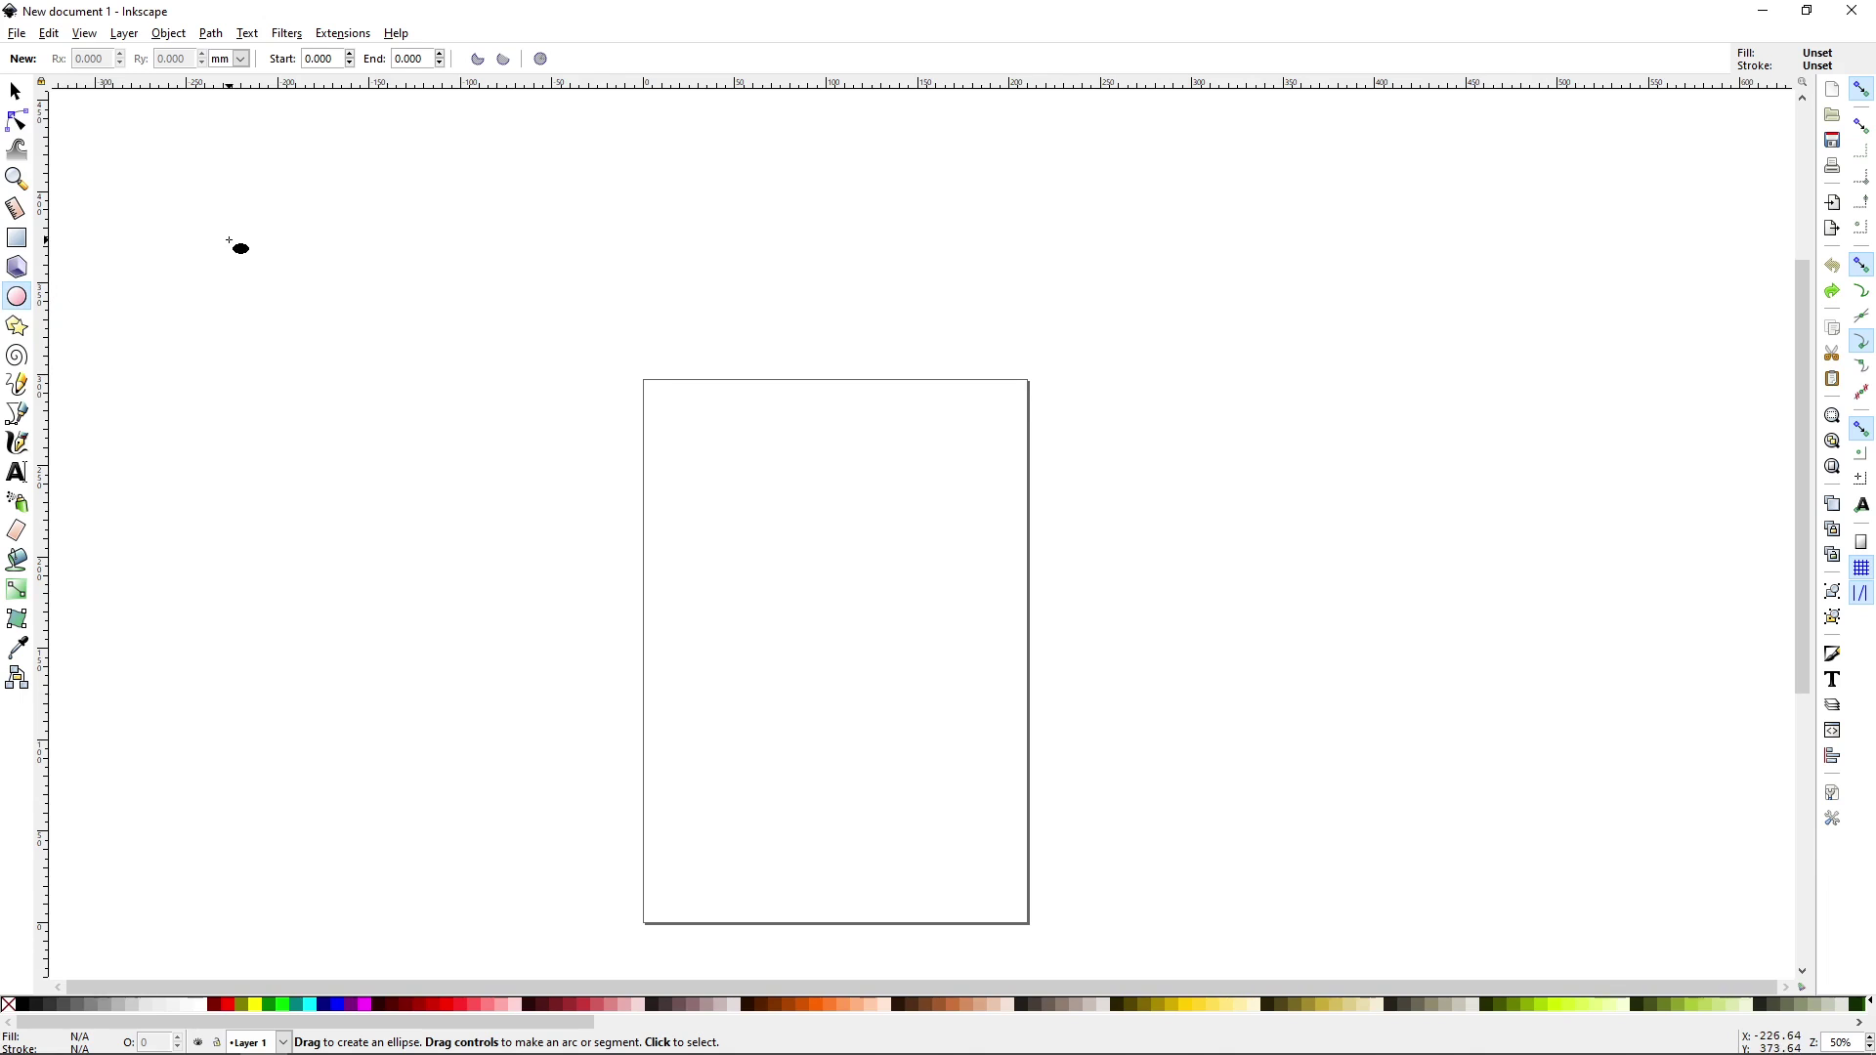
pyautogui.click(21, 240)
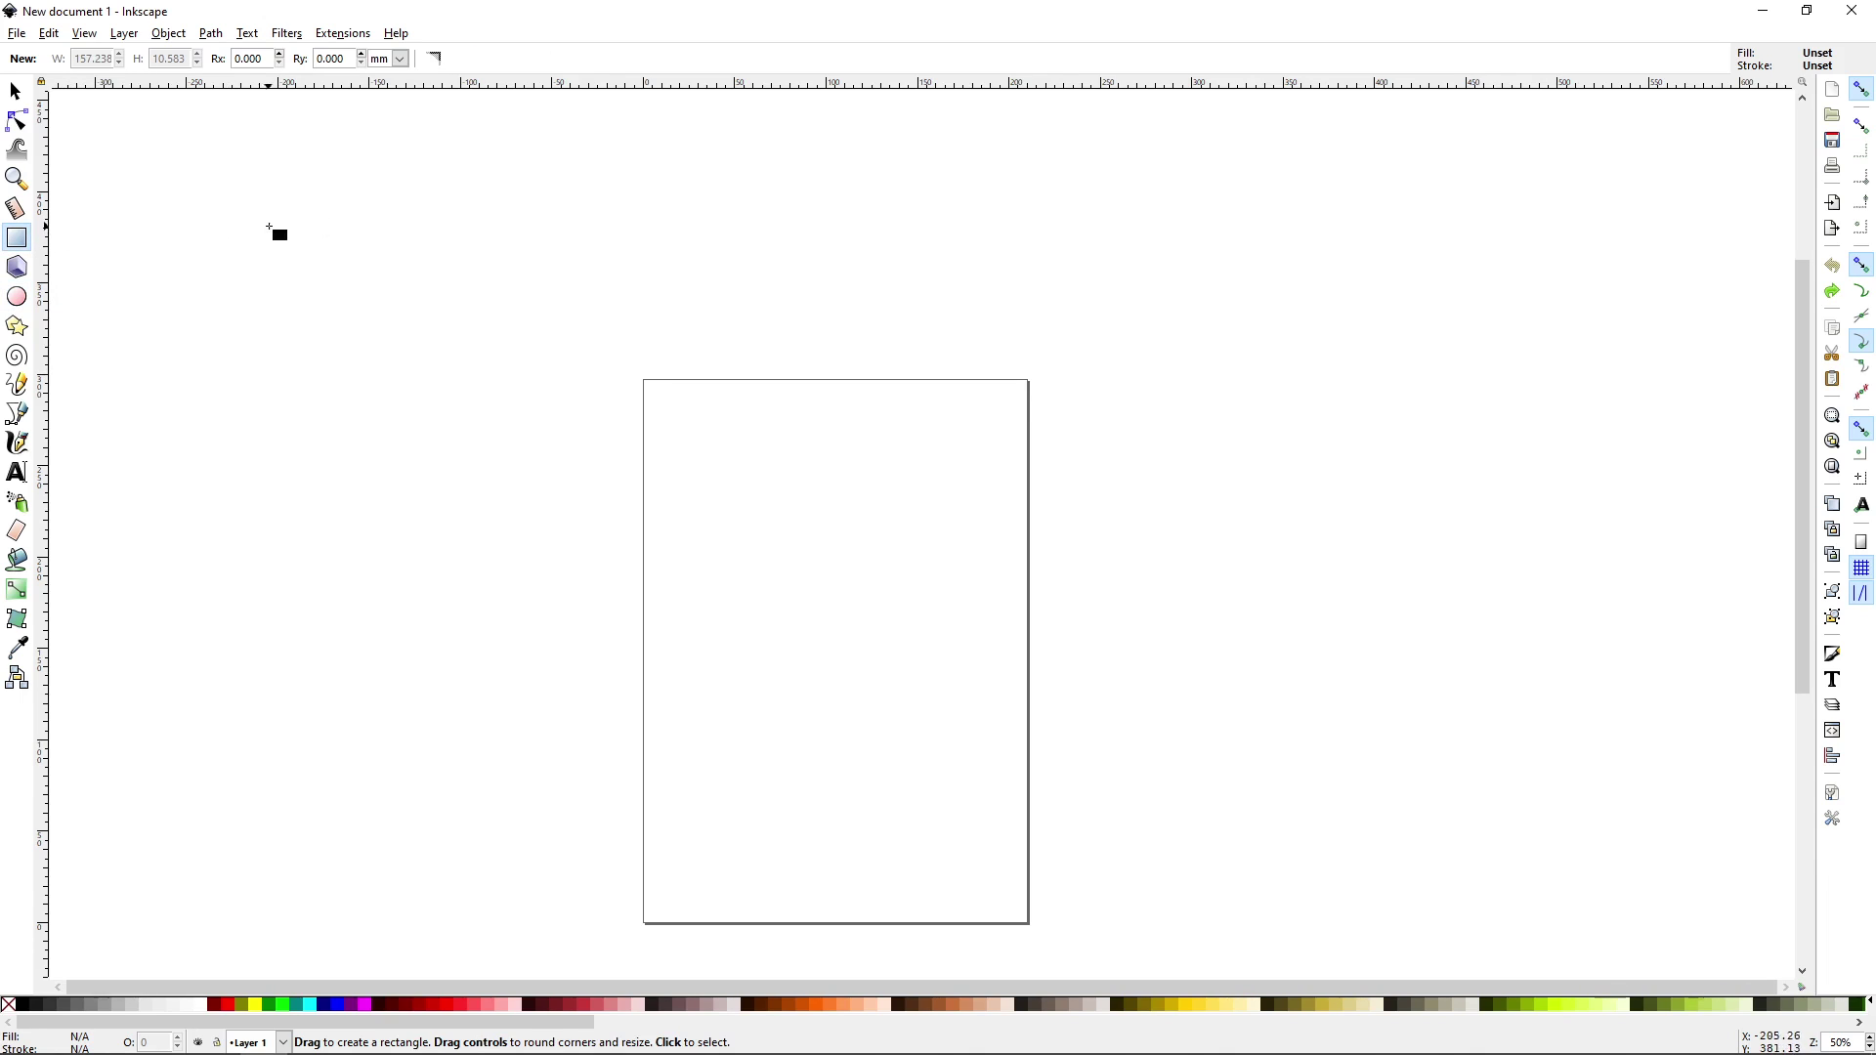
pyautogui.press('space')
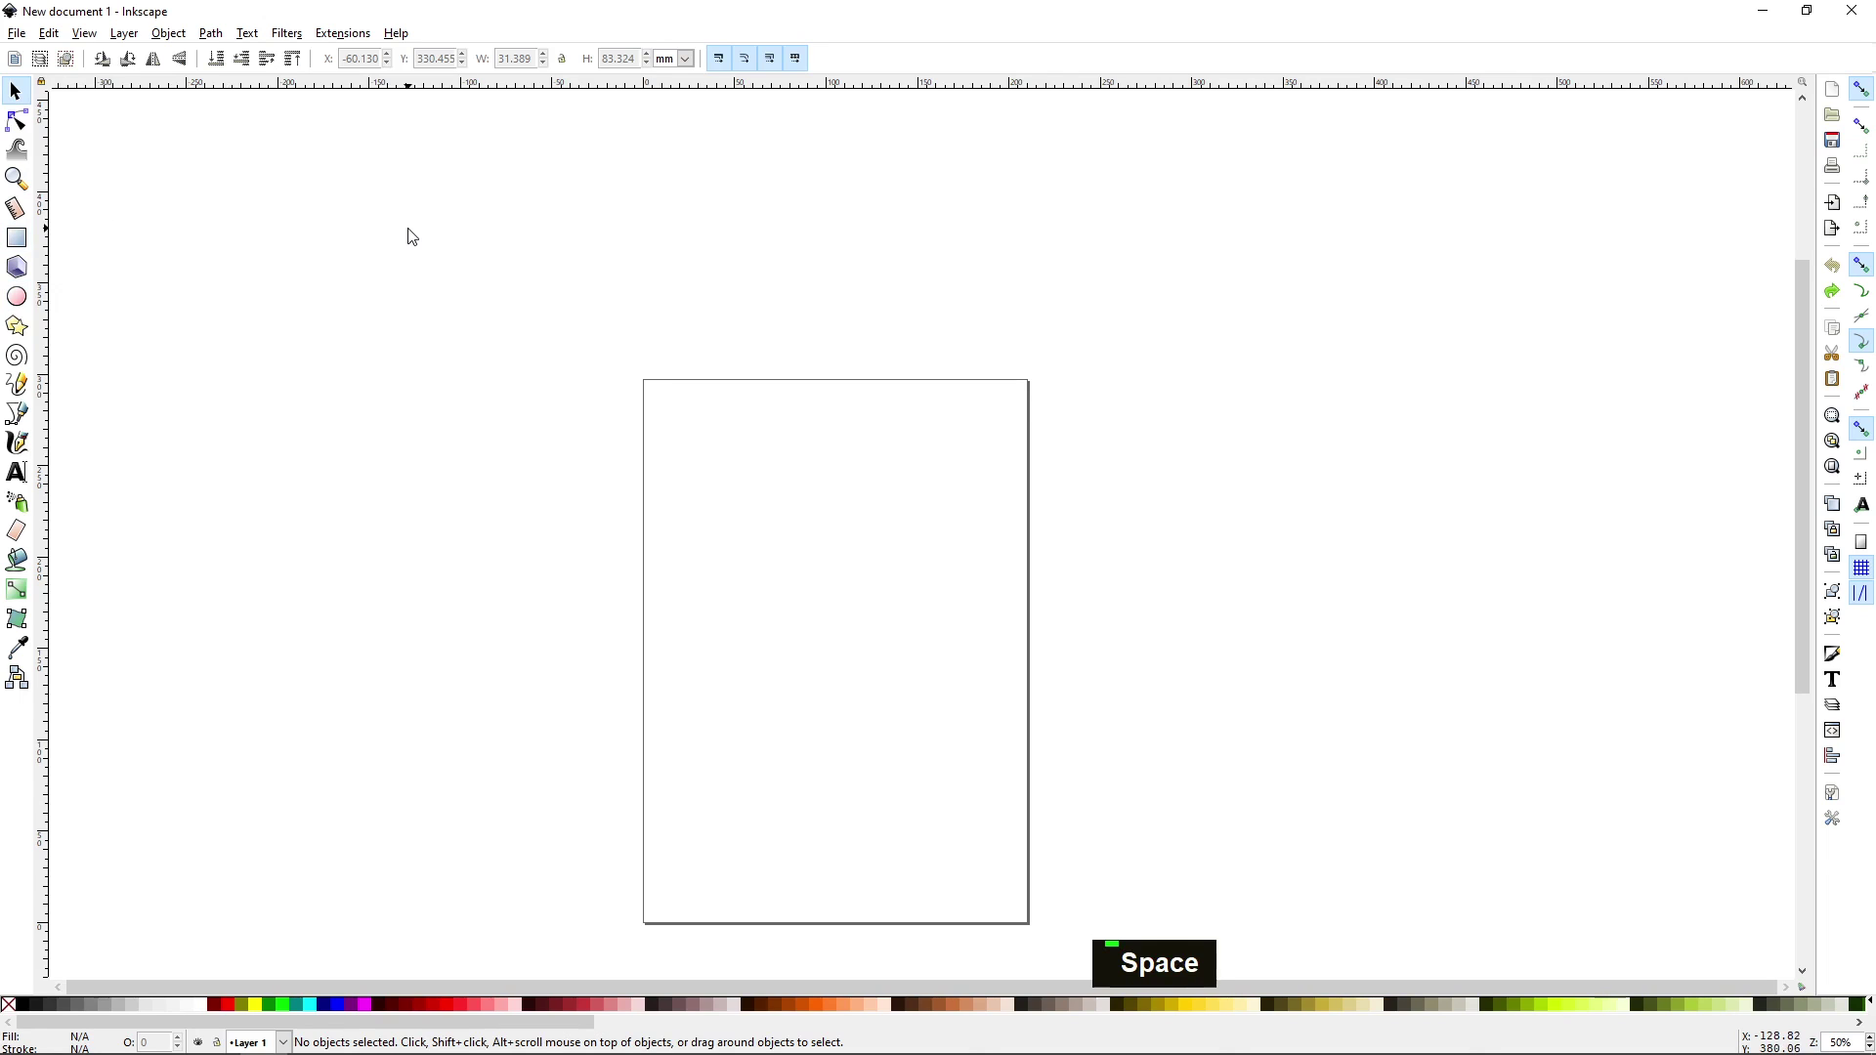
# Step: Try drawing a rectangle about 71 × 102 mm outside the page's upper-left corner and cancel it
pyautogui.press('r')
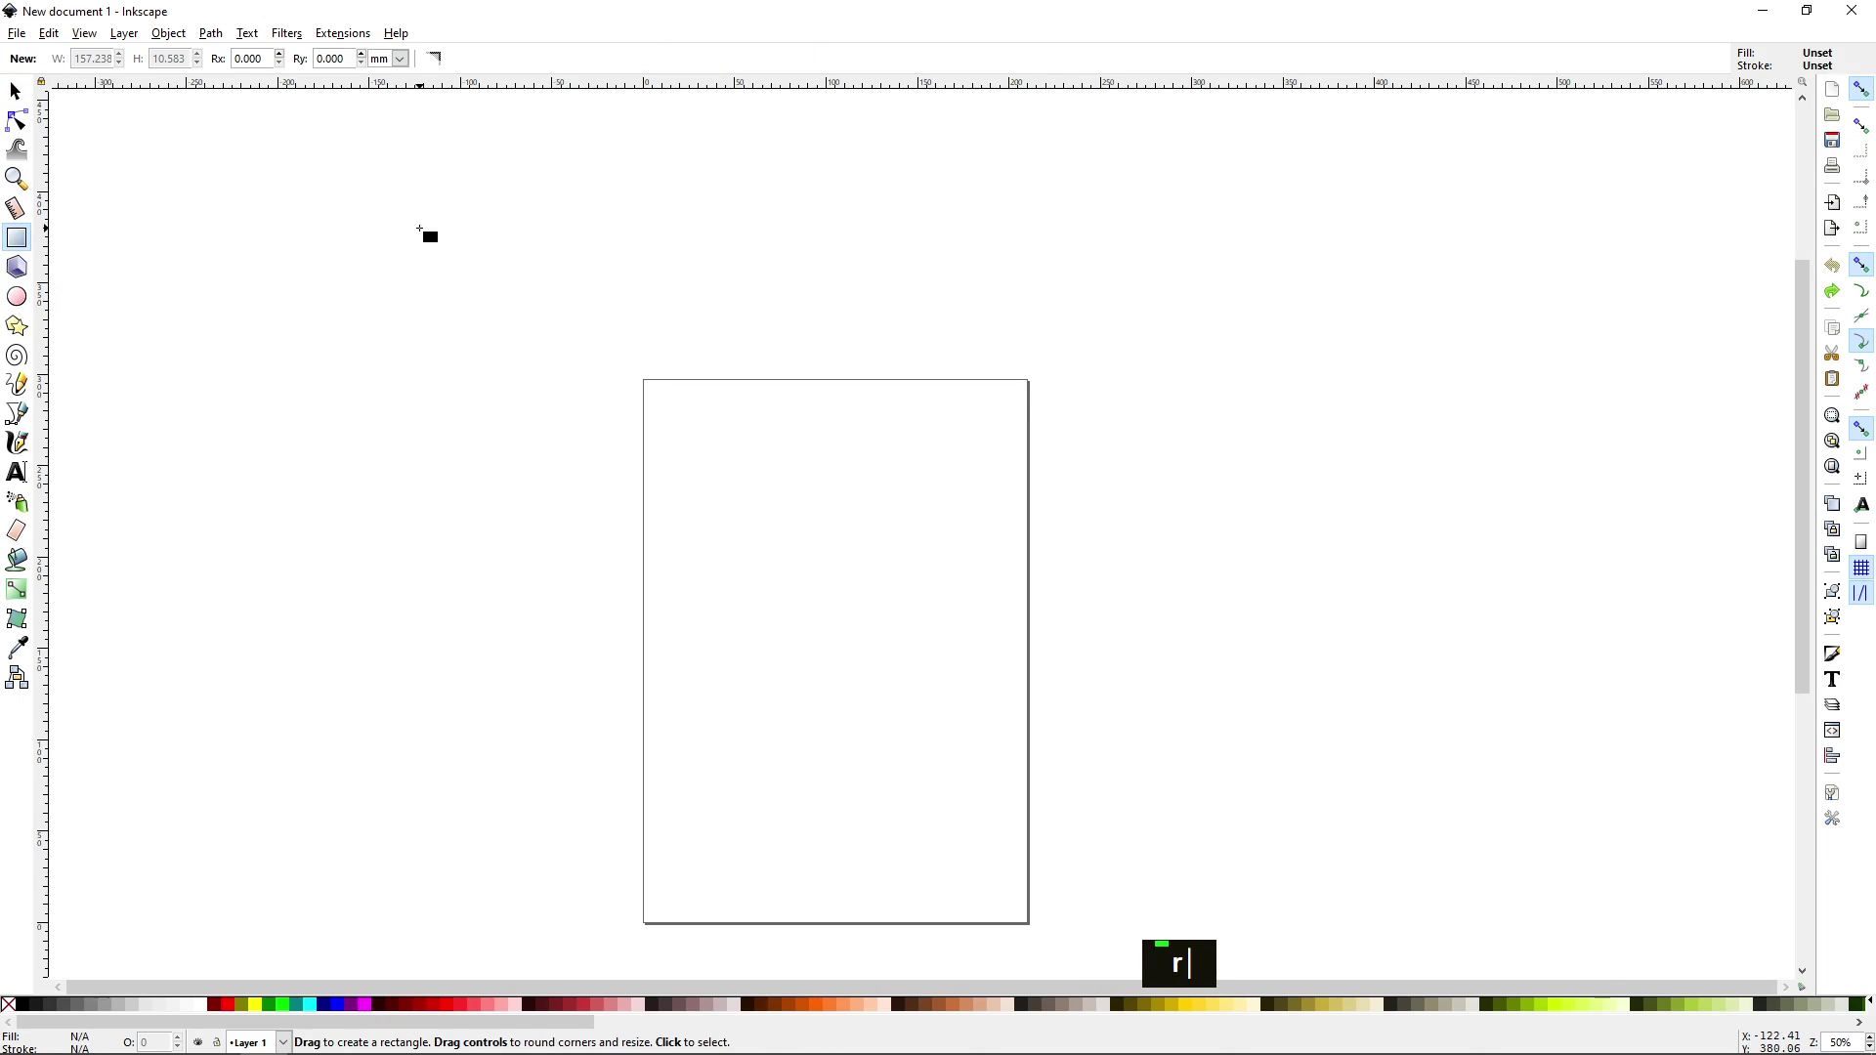
pyautogui.moveTo(420, 229); pyautogui.dragTo(548, 414)
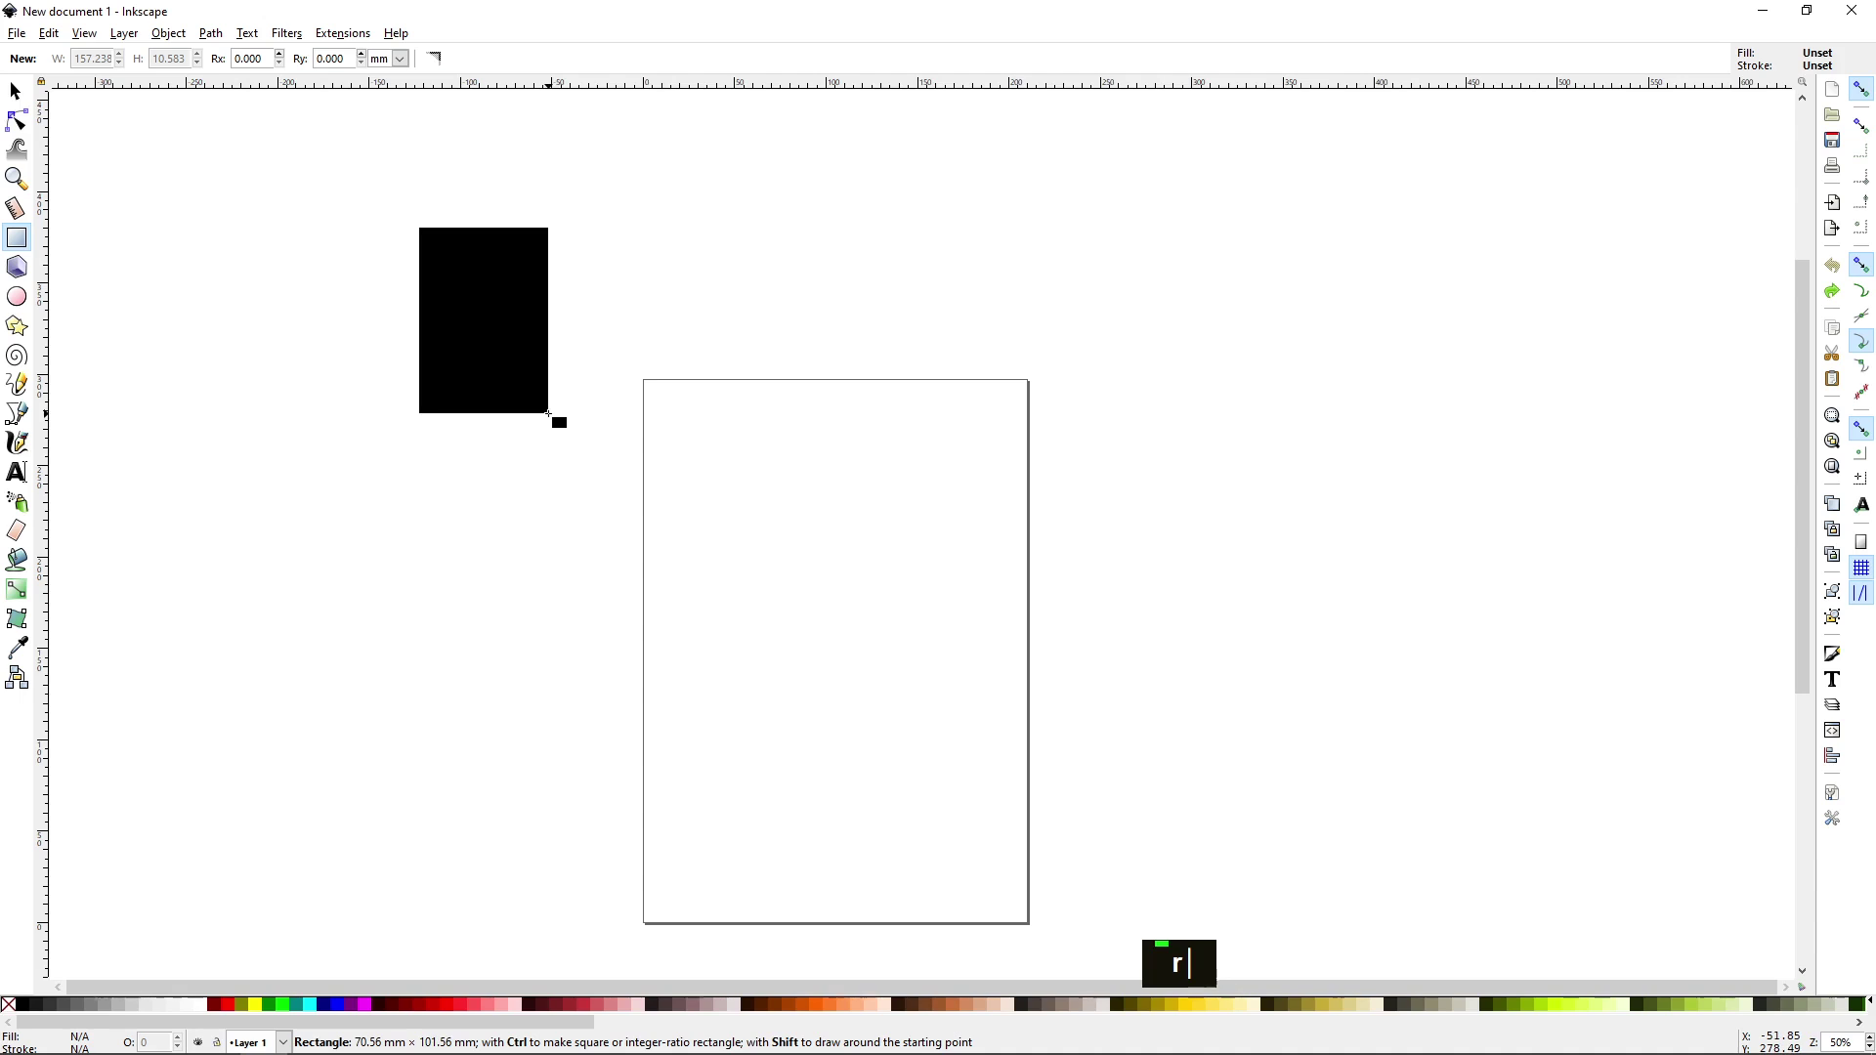
pyautogui.press('Escape')
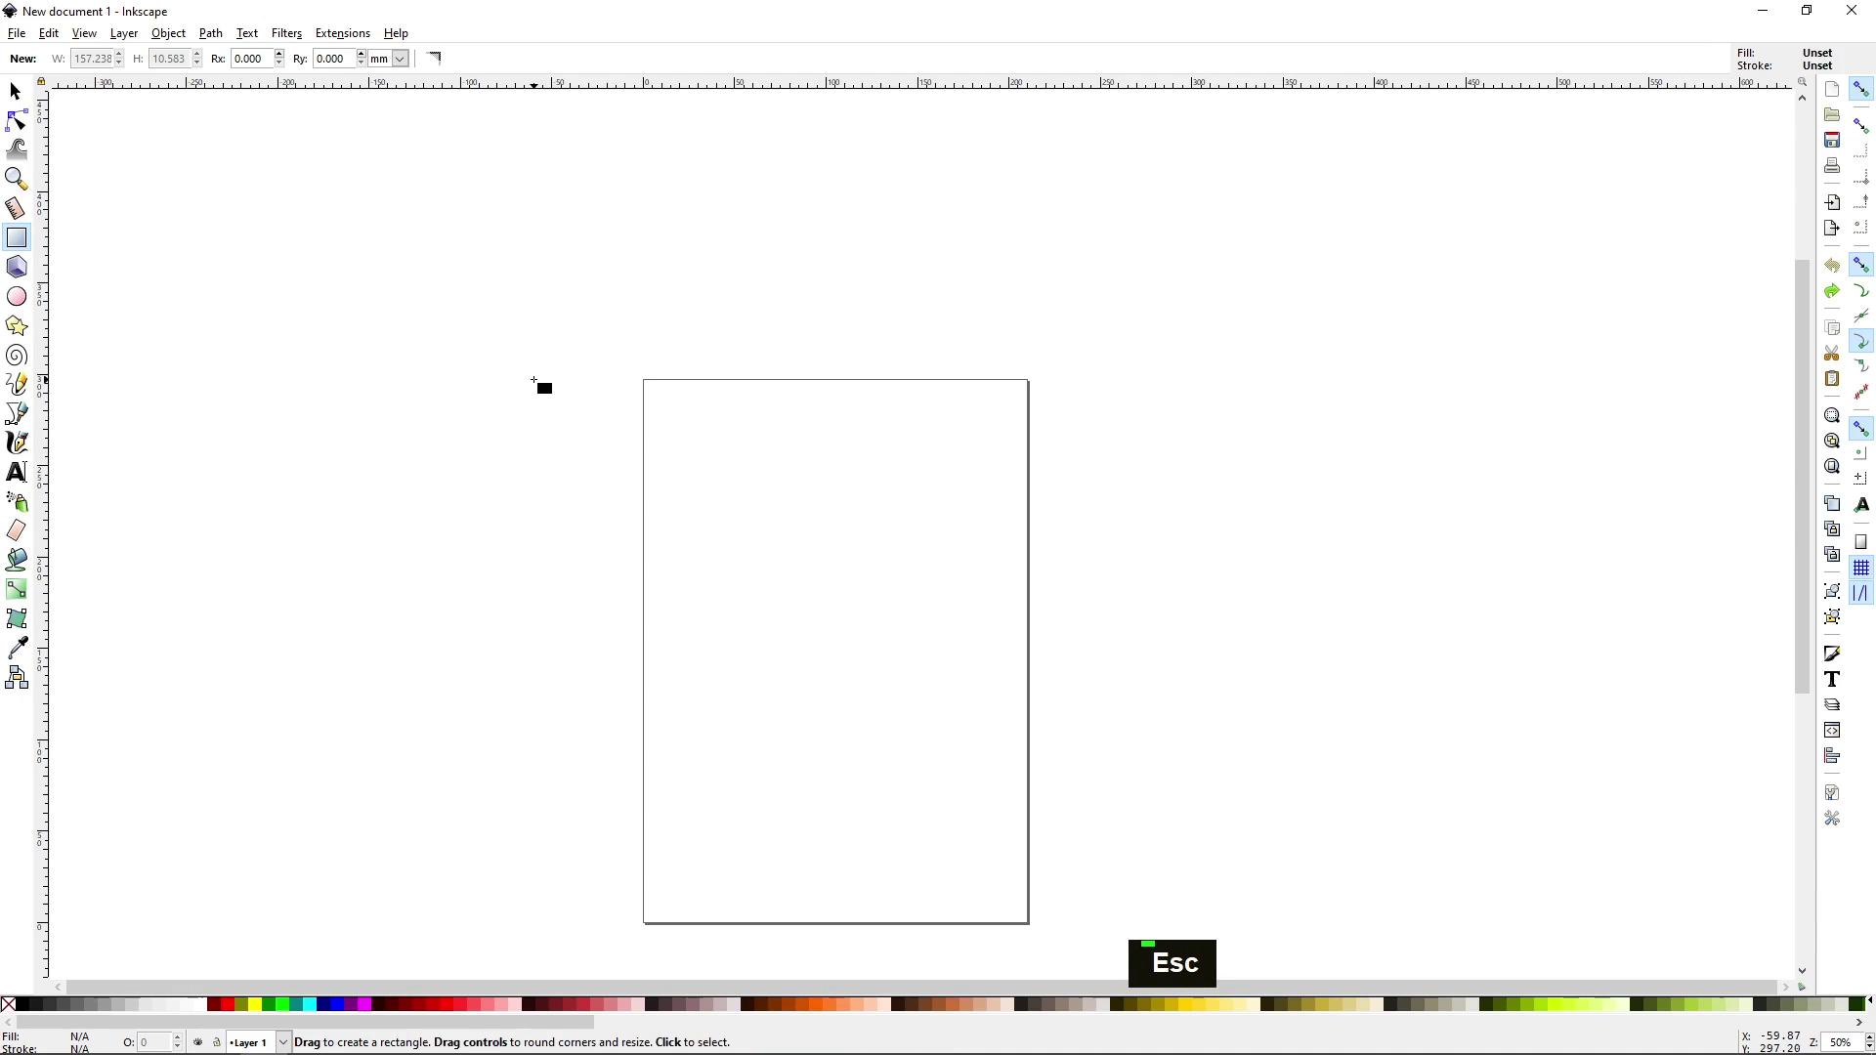
# Step: Try drawing a circle about 83 mm across with the Ellipse tool, constrained to a 1:1 ratio, and cancel it
pyautogui.press('e')
pyautogui.moveTo(390, 222); pyautogui.dragTo(548, 376)
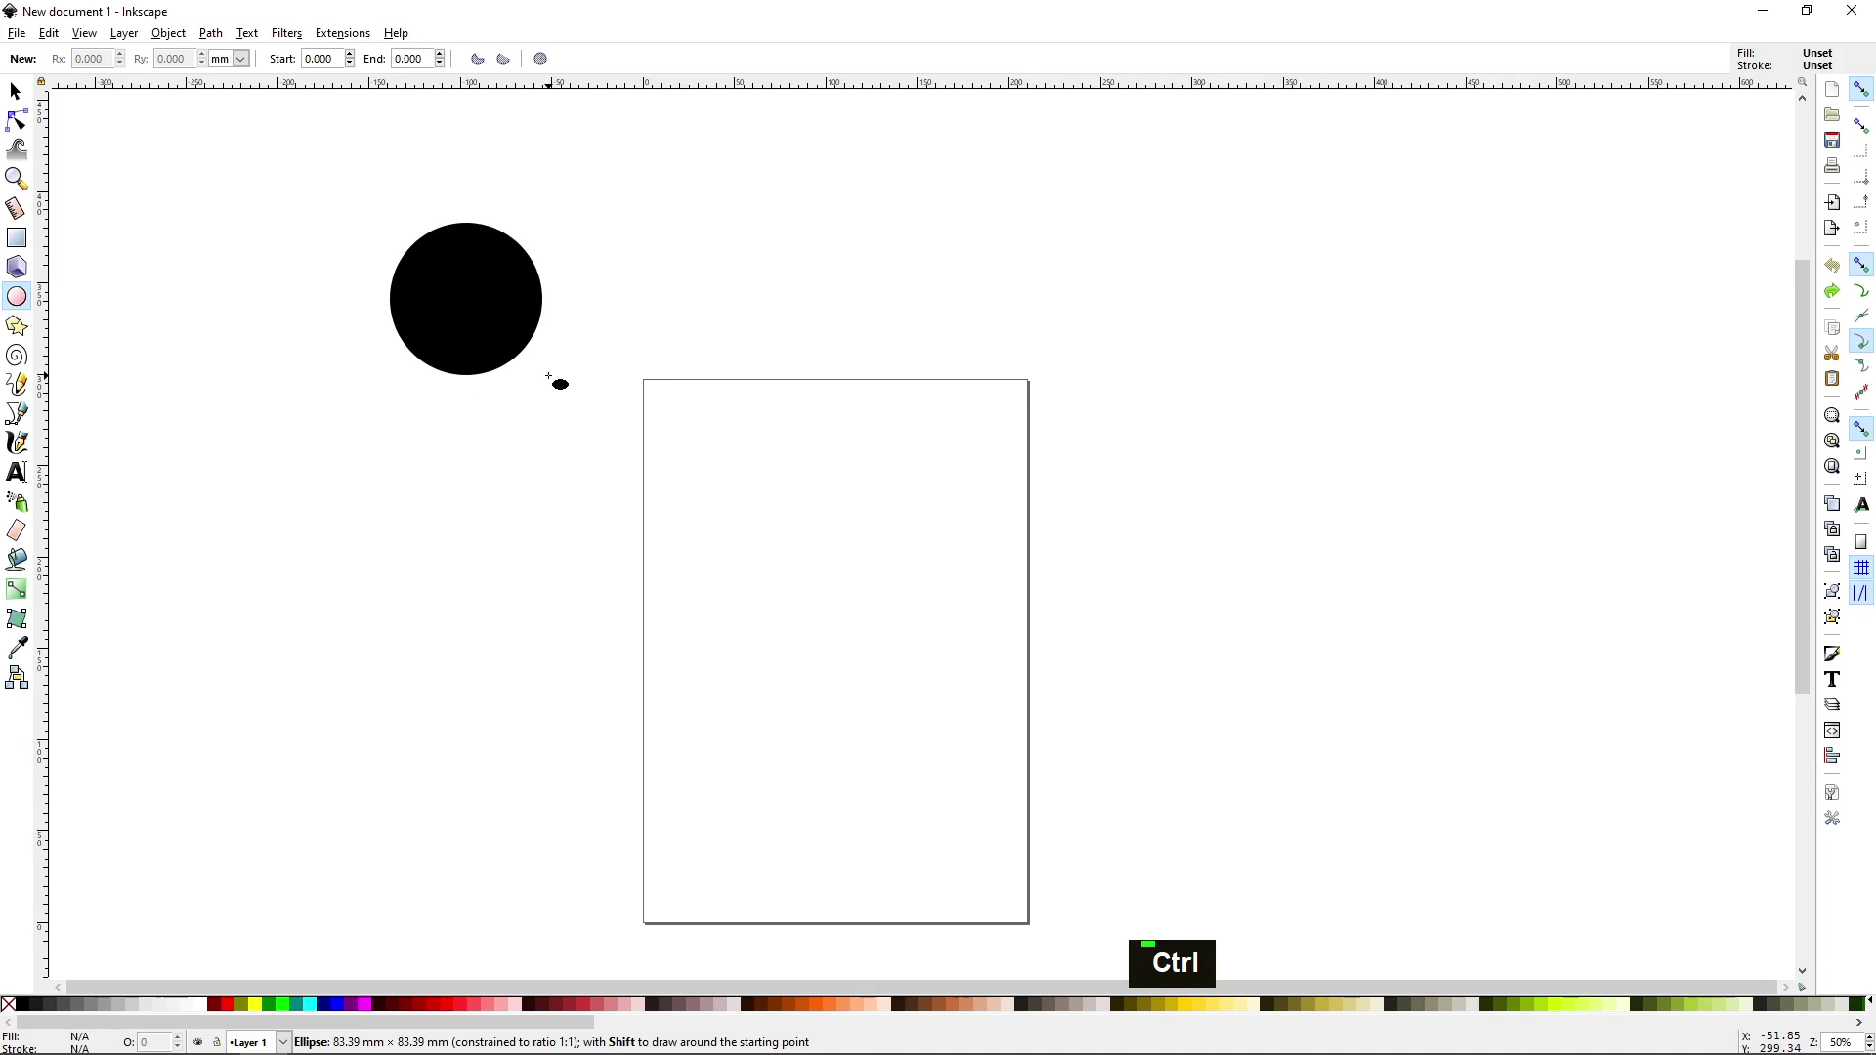
pyautogui.press('Escape')
# Step: Try a rectangle about 78 × 88 mm outside the page's upper-left corner with the Rectangle tool and undo it
pyautogui.press('r')
pyautogui.press('Delete')
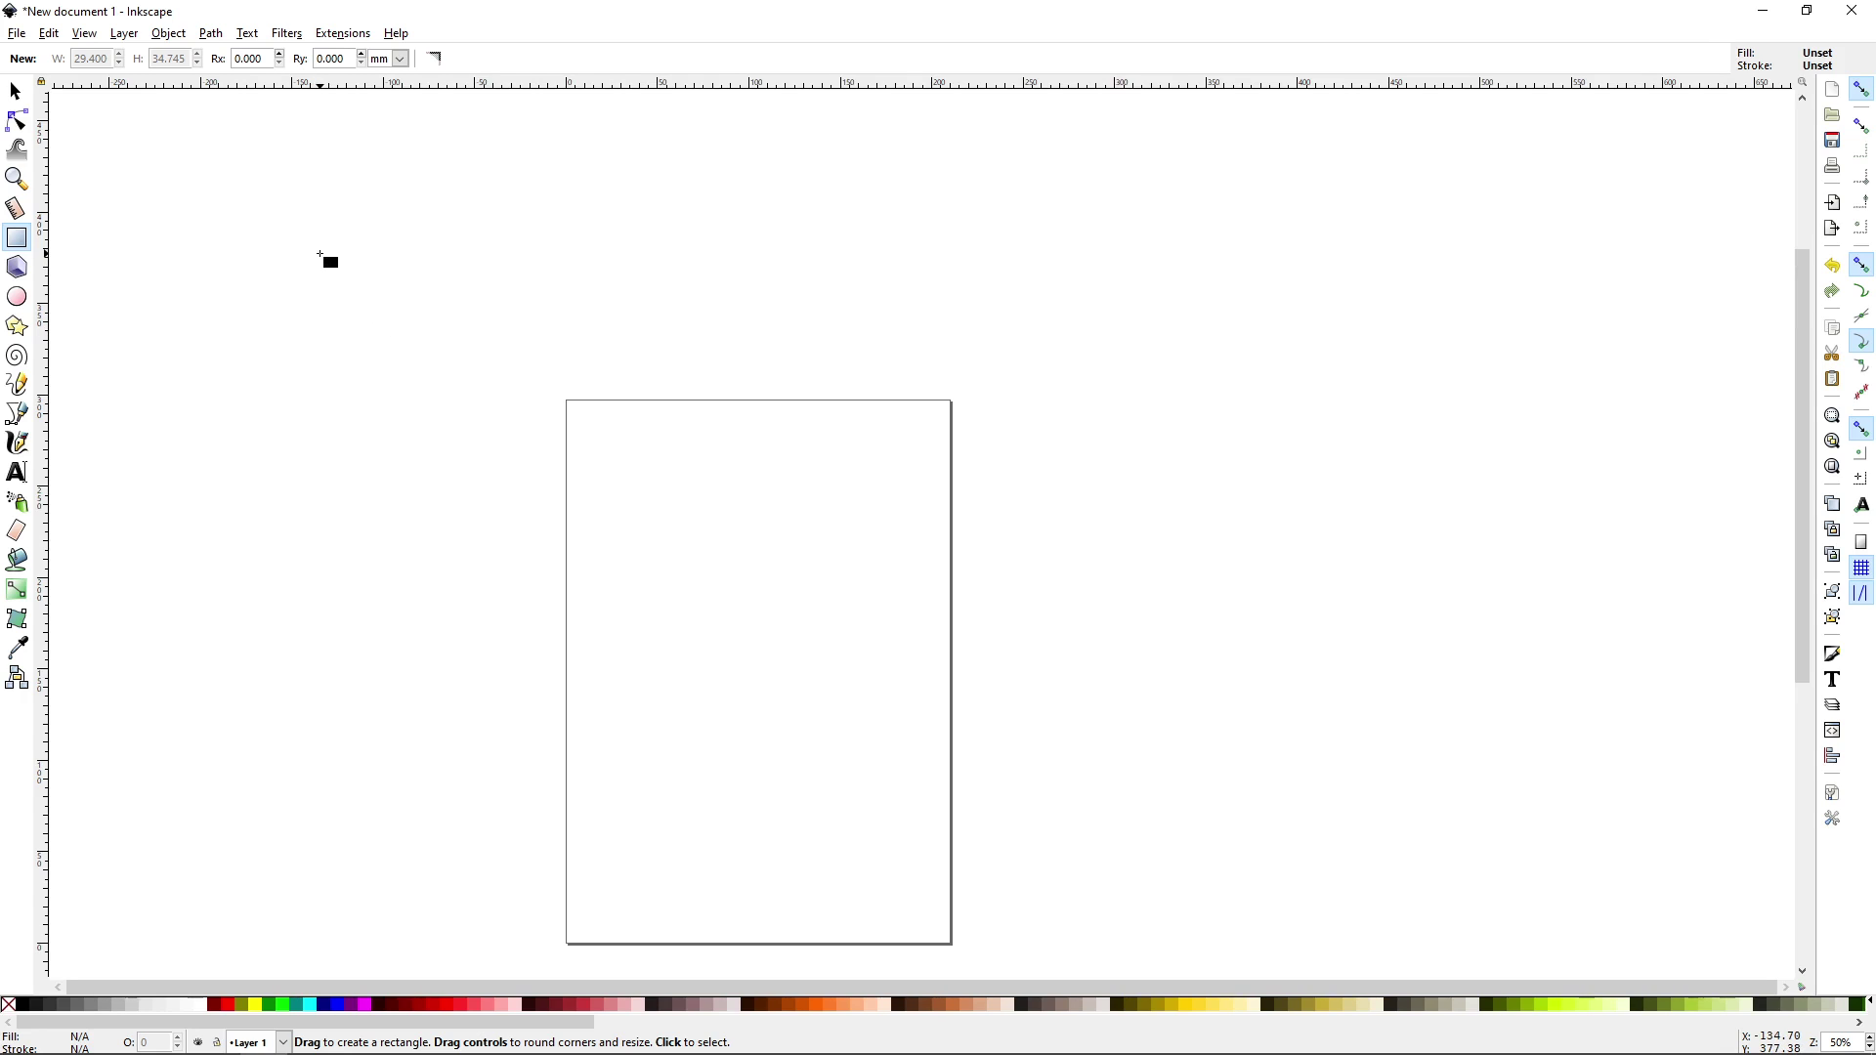
pyautogui.moveTo(319, 253); pyautogui.dragTo(462, 414)
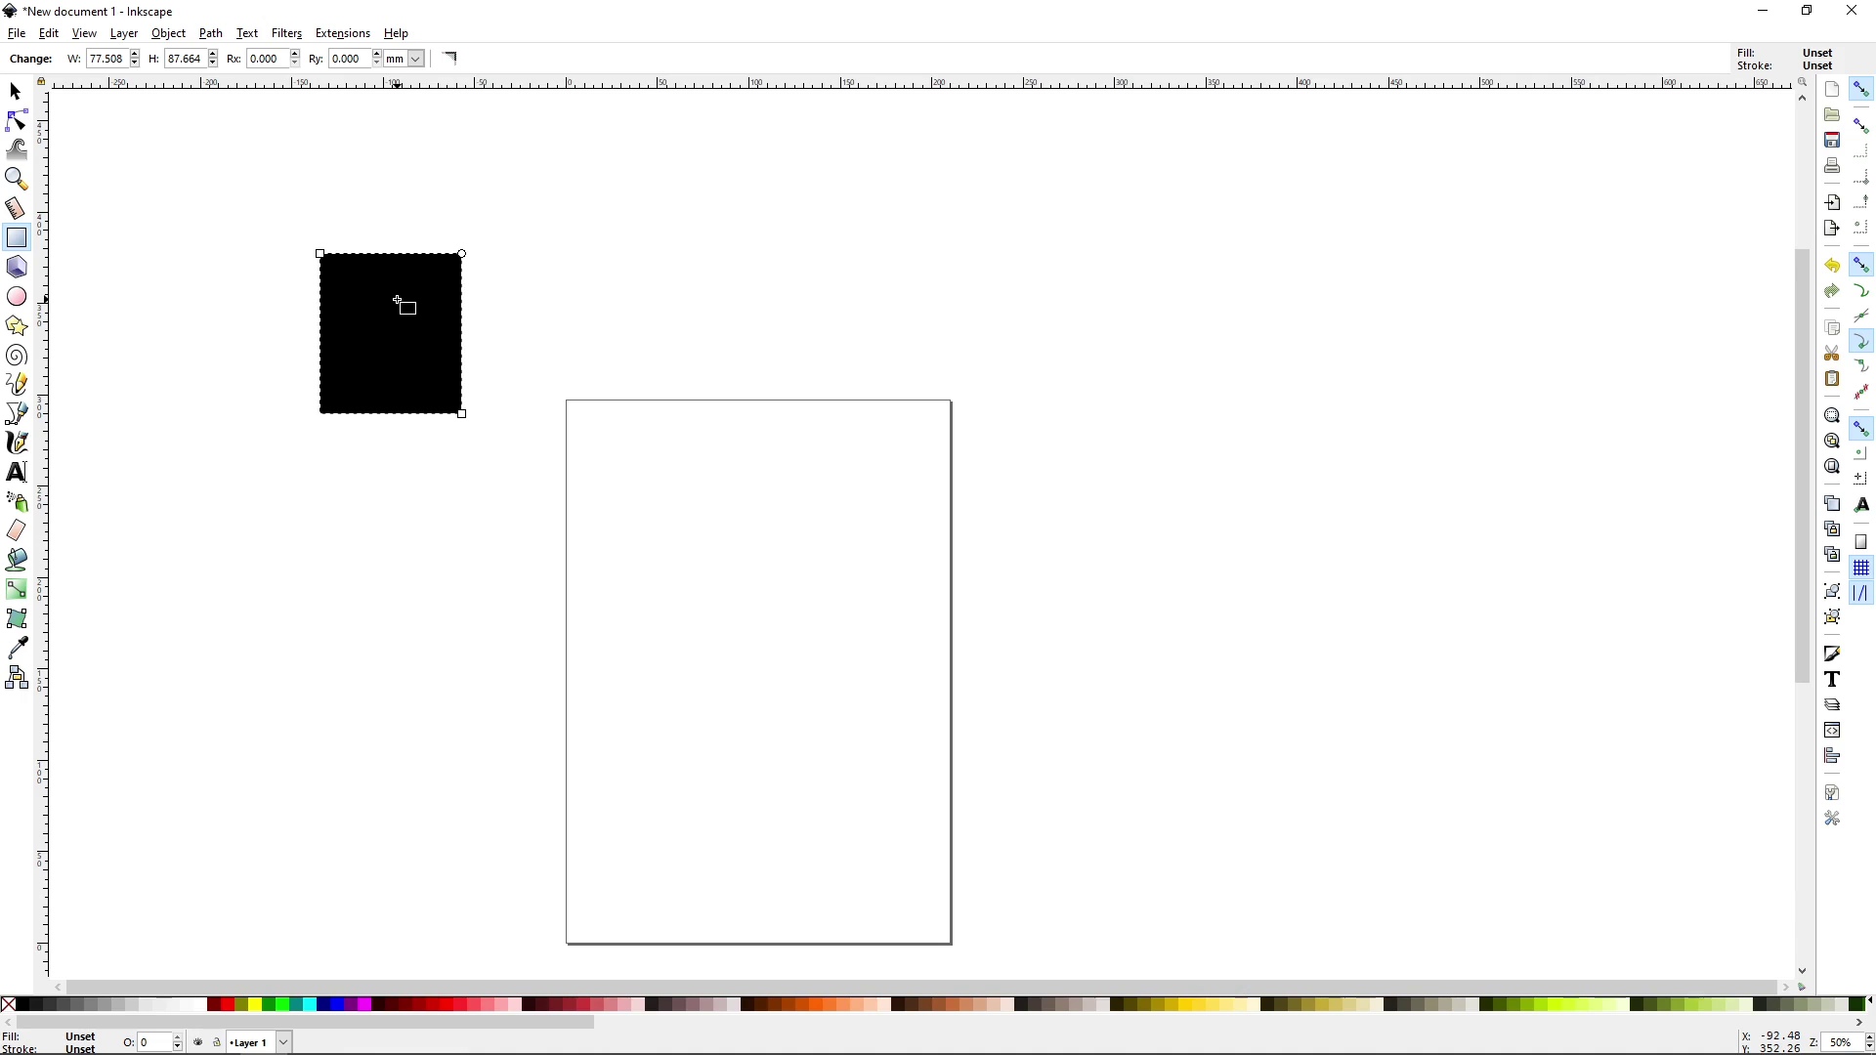
pyautogui.hotkey('ctrl', 'z')
# Step: Draw a rectangle beside the page, trying free proportions and a constrained 1:3 ratio, and finish it as a square about 55 mm wide
pyautogui.moveTo(307, 260); pyautogui.dragTo(425, 363)
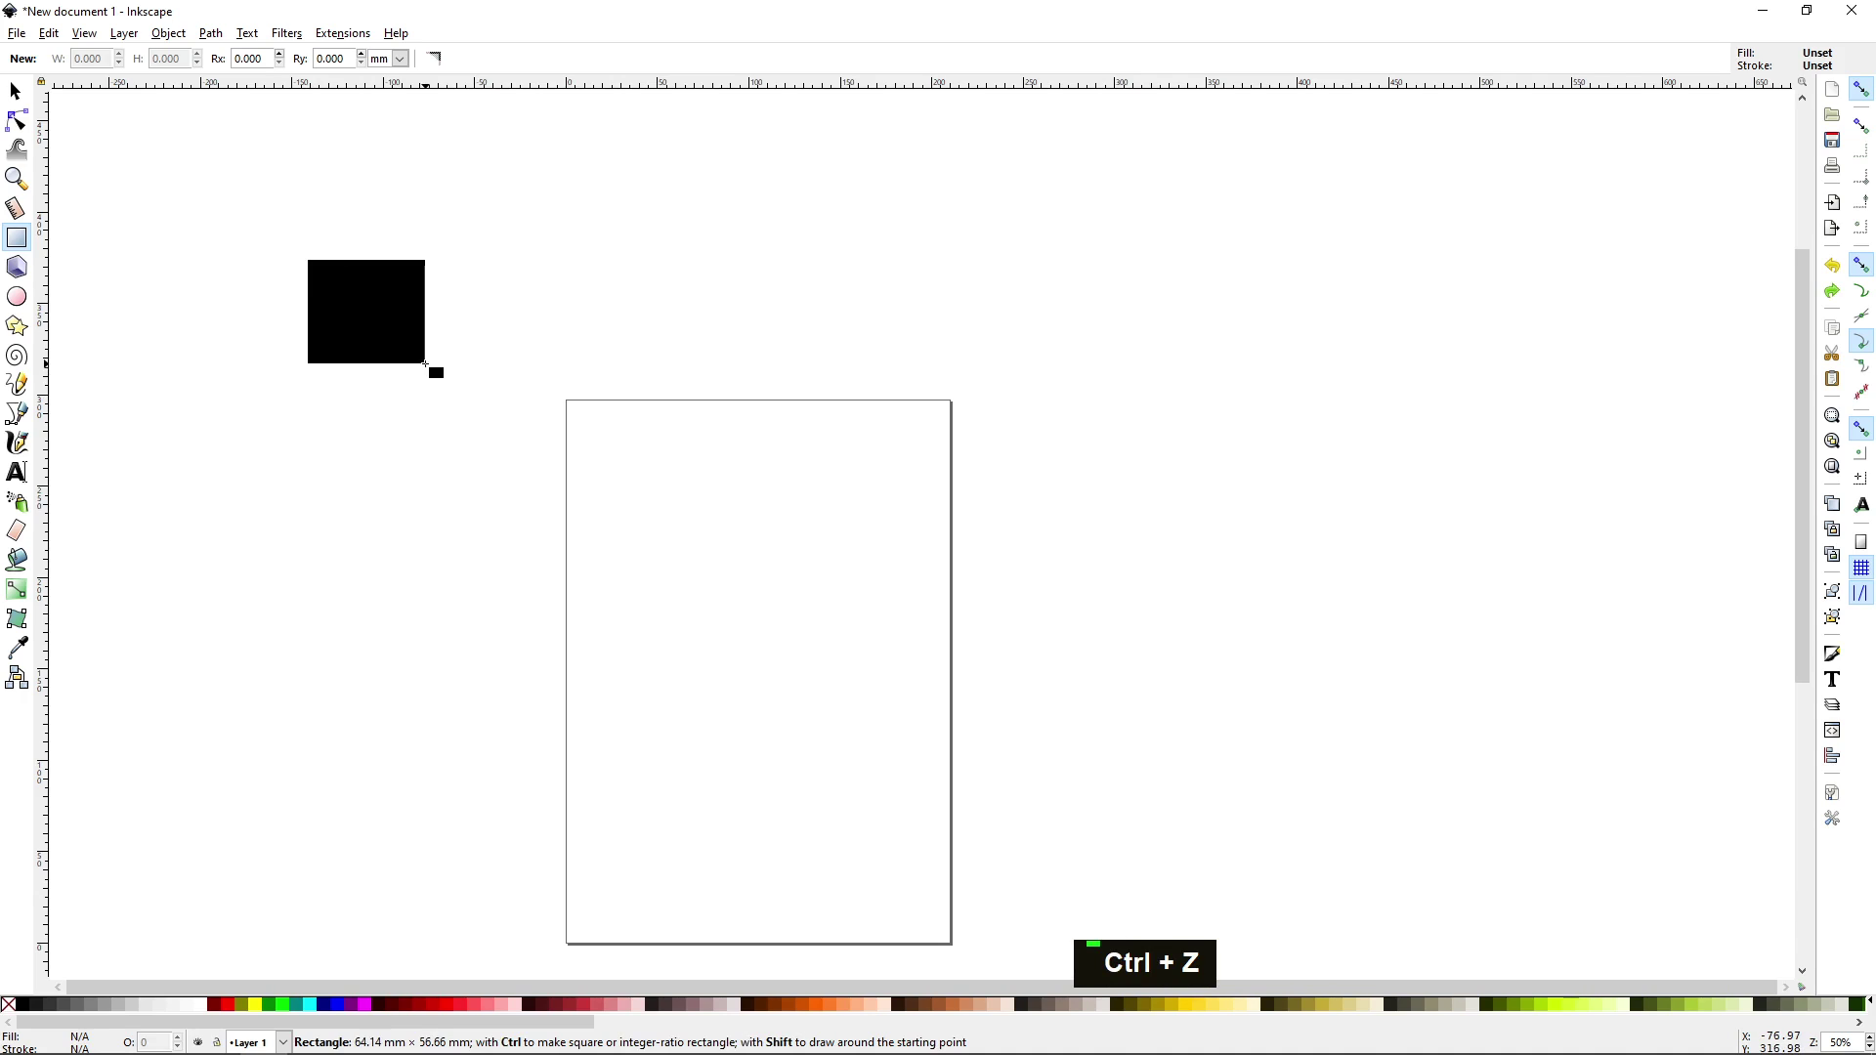
pyautogui.moveTo(425, 363); pyautogui.dragTo(482, 386)
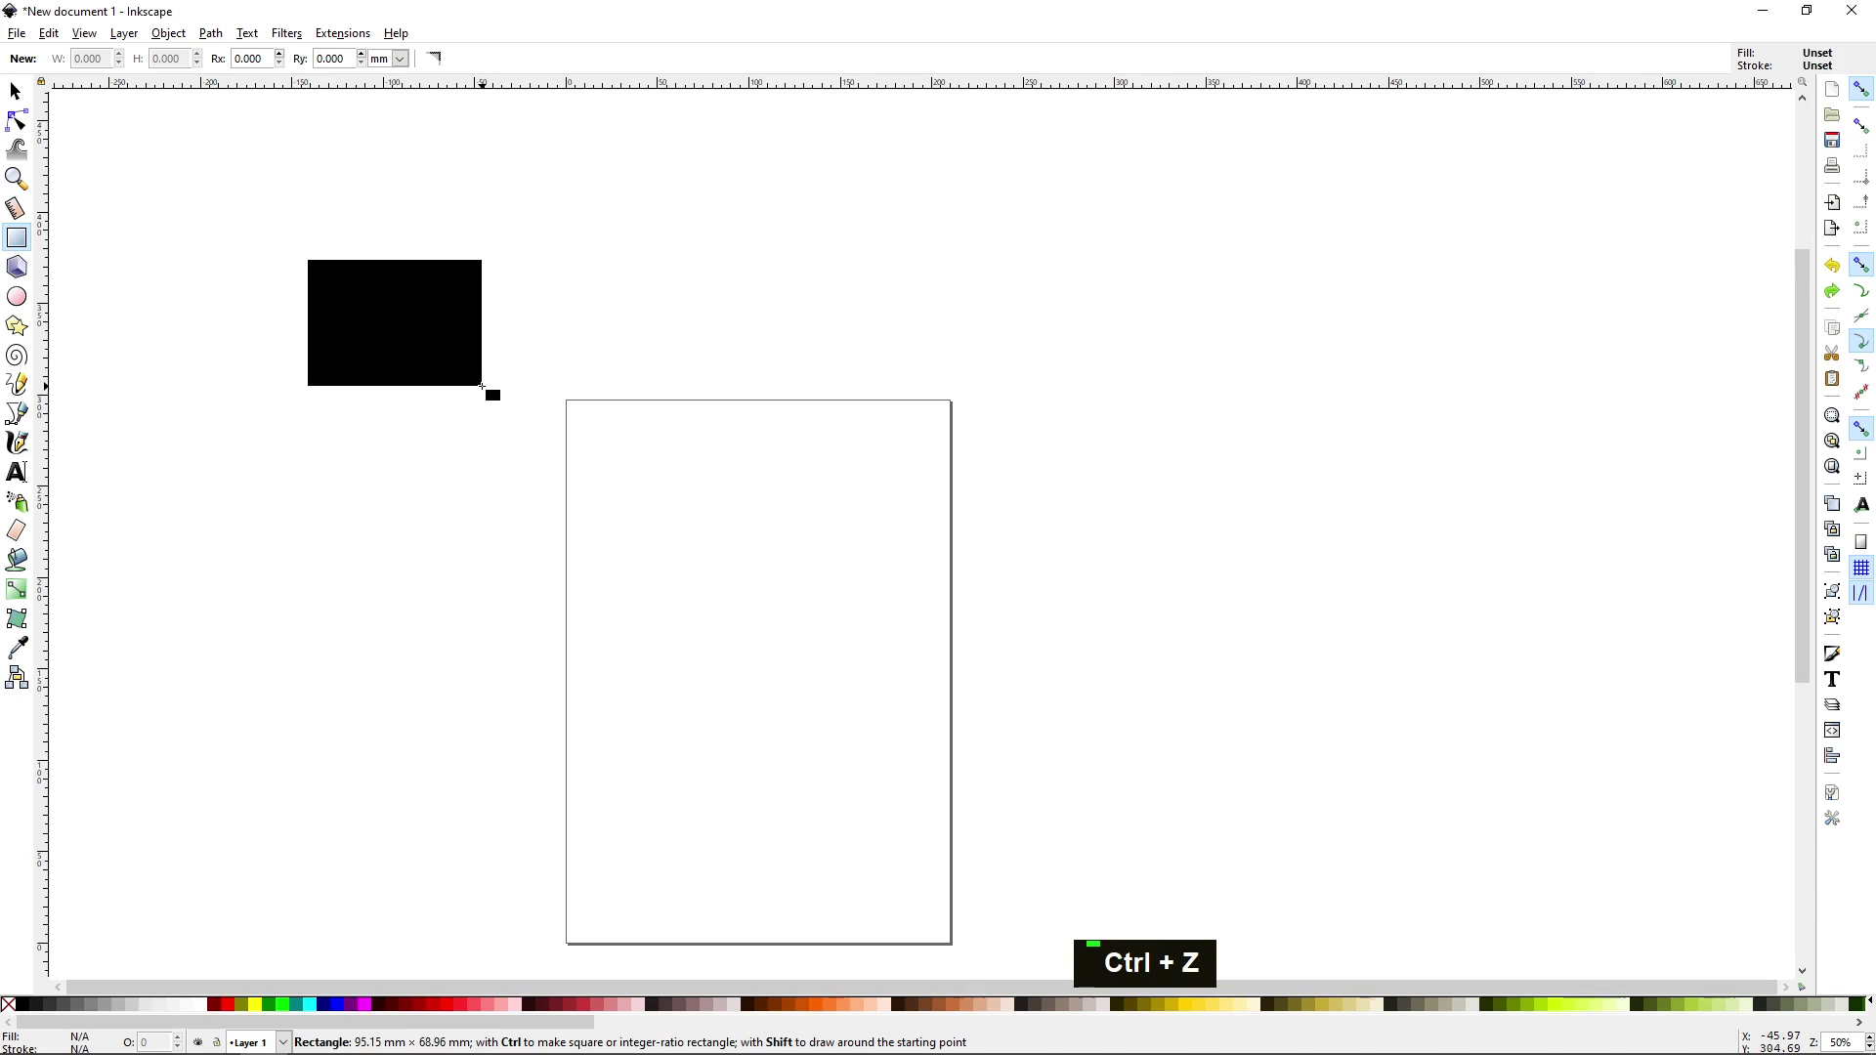
pyautogui.moveTo(483, 386)
pyautogui.mouseDown()
pyautogui.moveTo(459, 395)
pyautogui.moveTo(361, 313)
pyautogui.moveTo(344, 336)
pyautogui.moveTo(401, 314)
pyautogui.moveTo(382, 289)
pyautogui.moveTo(358, 363)
pyautogui.moveTo(382, 318)
pyautogui.moveTo(373, 285)
pyautogui.moveTo(337, 360)
pyautogui.moveTo(342, 333)
pyautogui.moveTo(407, 322)
pyautogui.moveTo(404, 411)
pyautogui.moveTo(467, 377)
pyautogui.moveTo(366, 339)
pyautogui.moveTo(381, 322)
pyautogui.moveTo(385, 436)
pyautogui.mouseUp()
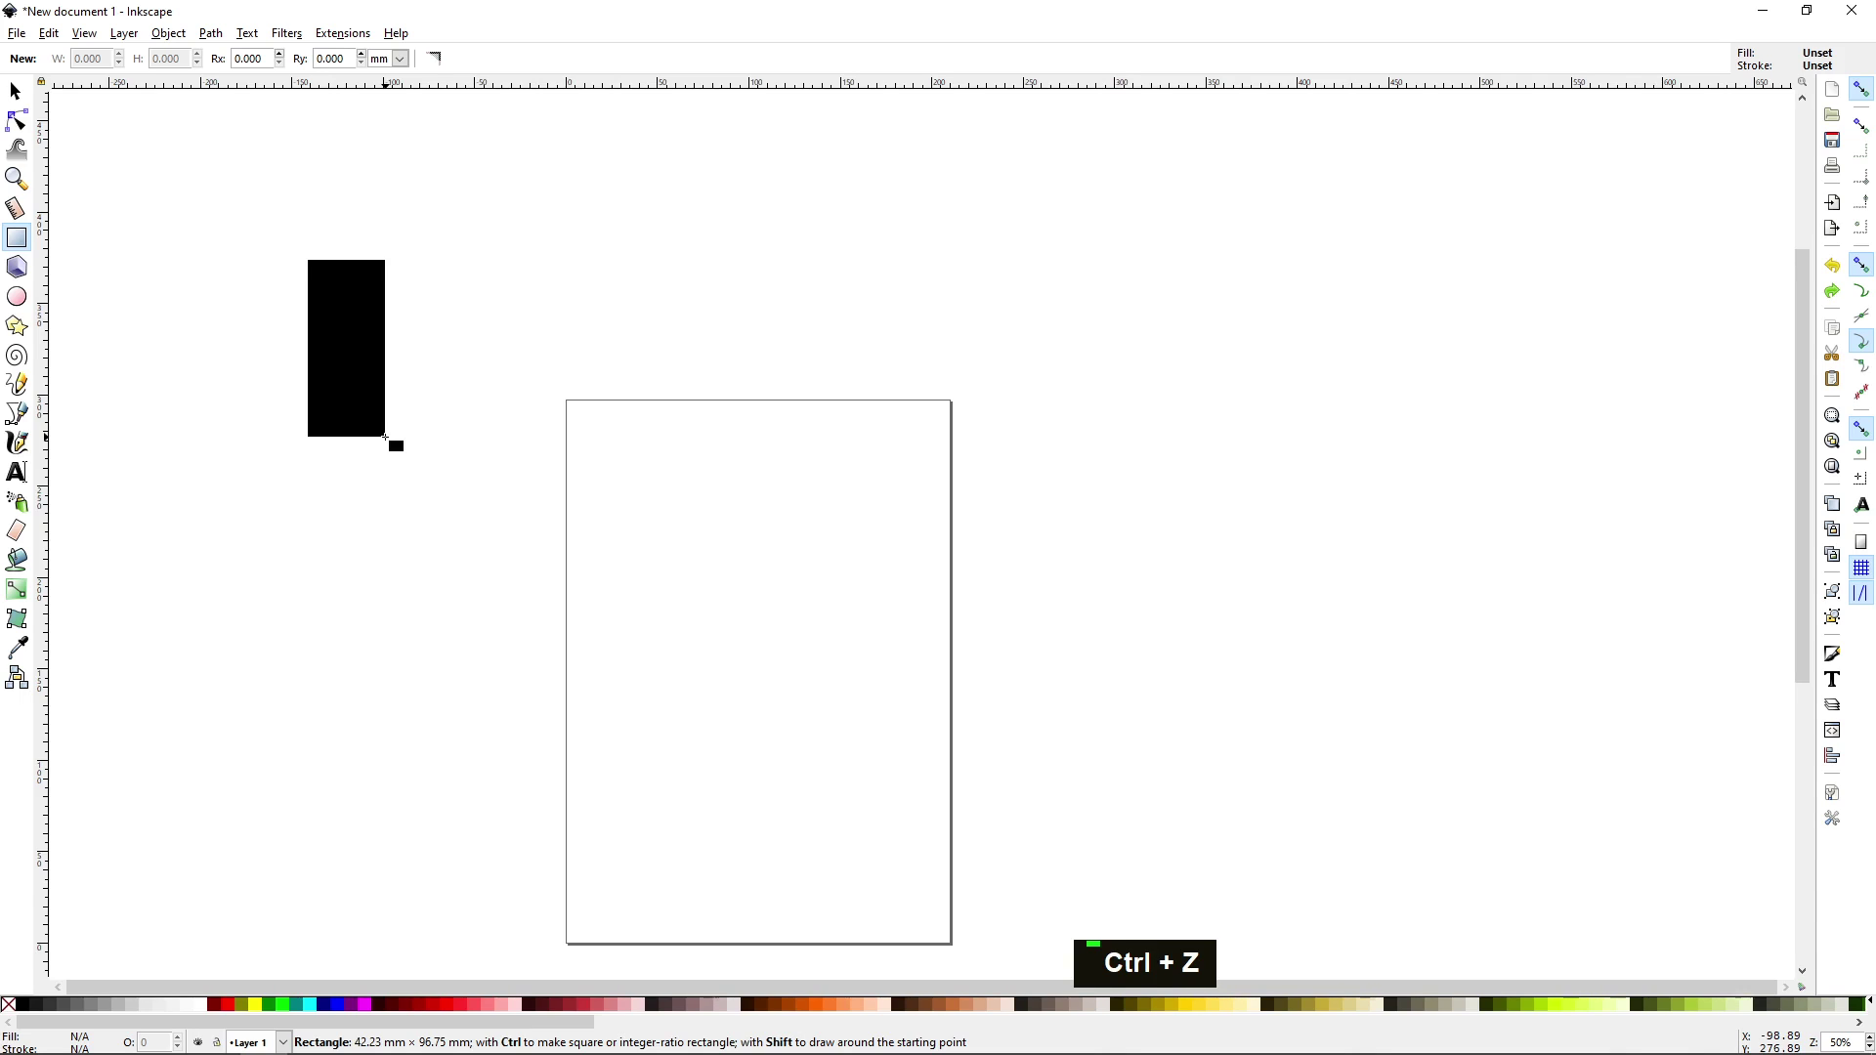
pyautogui.moveTo(385, 437)
pyautogui.mouseDown()
pyautogui.moveTo(353, 437)
pyautogui.moveTo(333, 384)
pyautogui.moveTo(312, 384)
pyautogui.moveTo(327, 395)
pyautogui.moveTo(328, 327)
pyautogui.mouseUp()
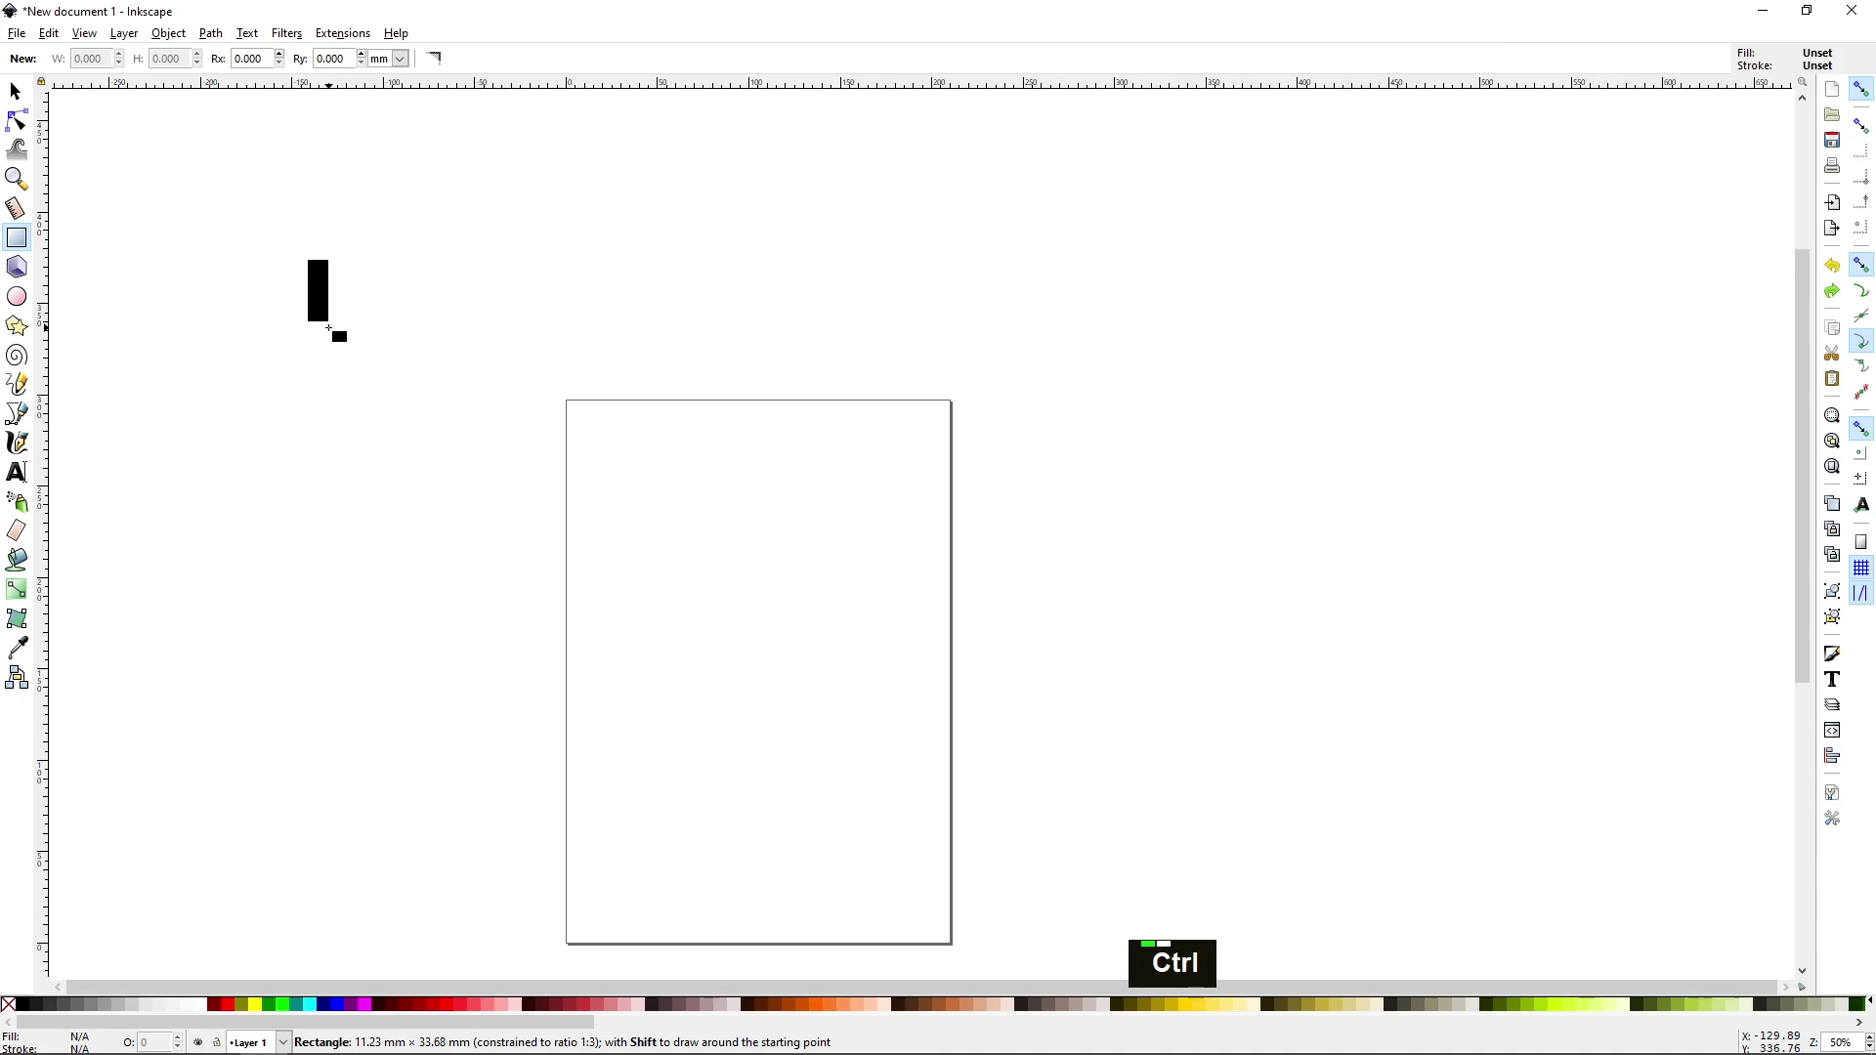
pyautogui.moveTo(327, 327)
pyautogui.mouseDown()
pyautogui.moveTo(429, 474)
pyautogui.moveTo(388, 527)
pyautogui.moveTo(365, 428)
pyautogui.moveTo(356, 450)
pyautogui.mouseUp()
pyautogui.moveTo(367, 443); pyautogui.dragTo(362, 440)
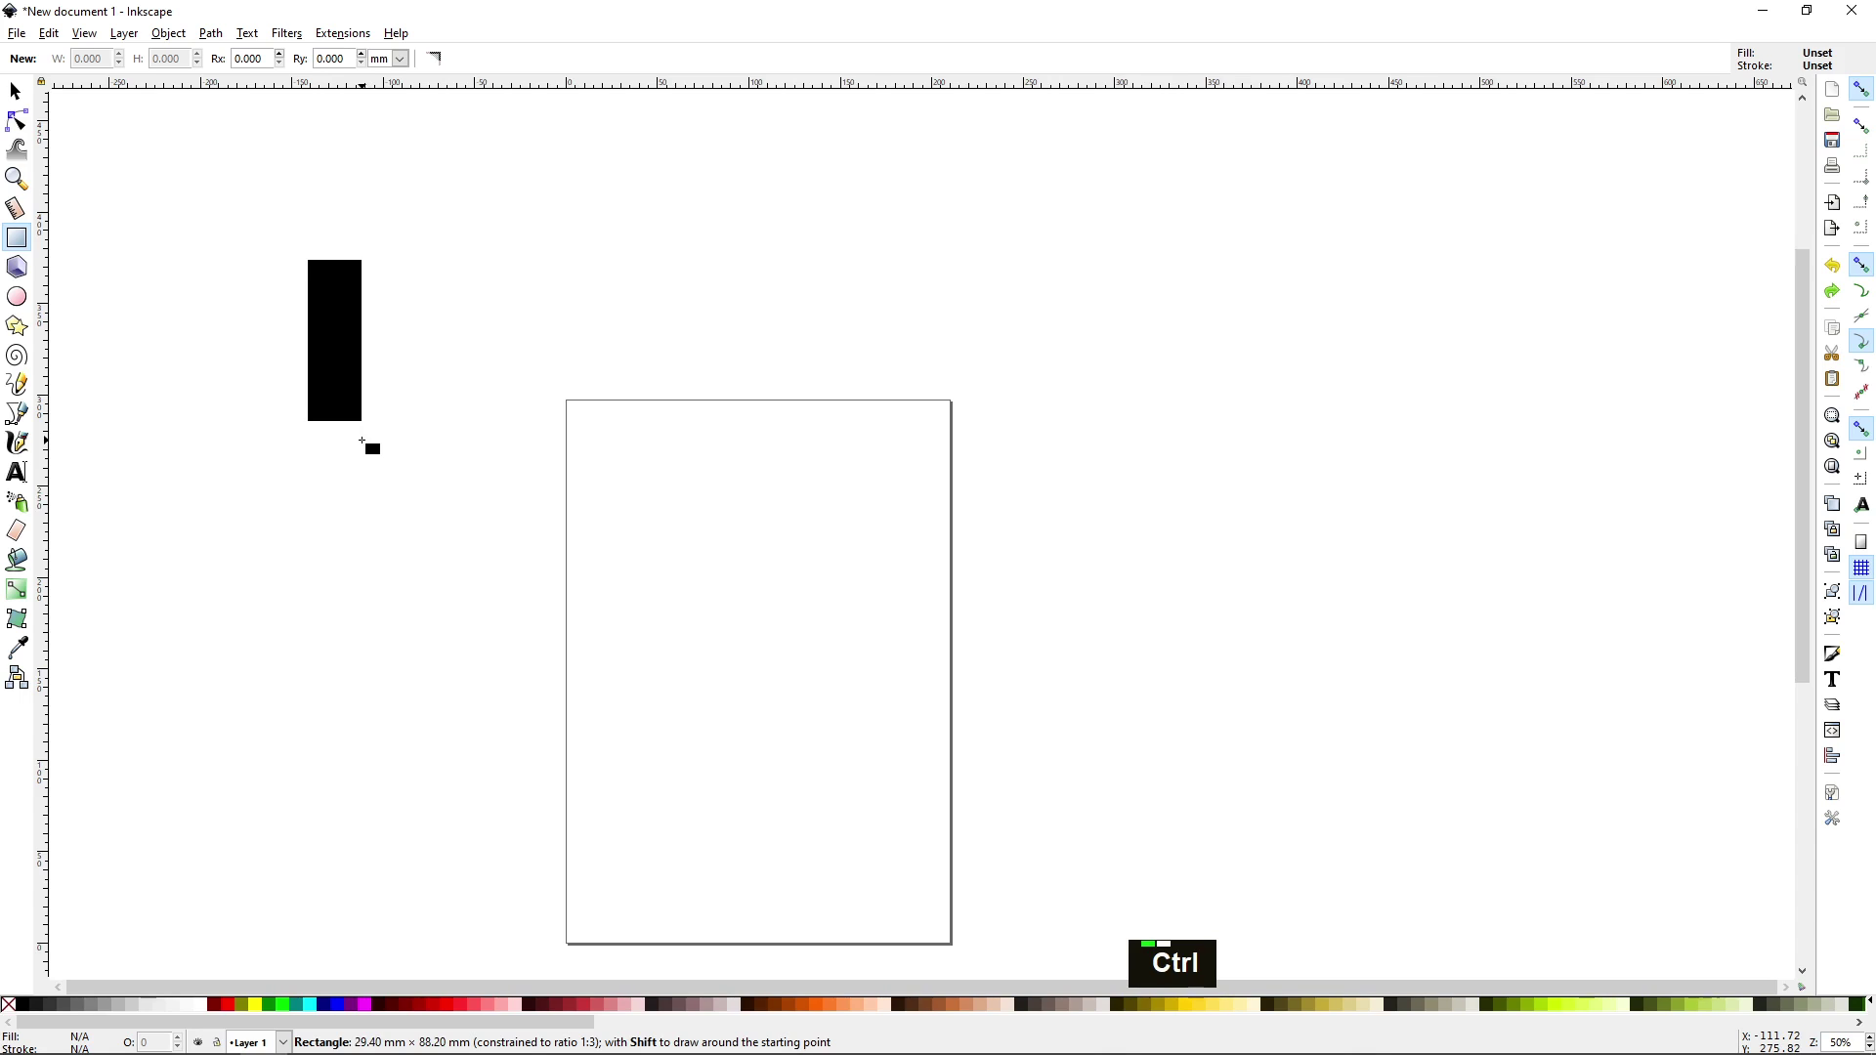
pyautogui.moveTo(361, 441)
pyautogui.mouseDown()
pyautogui.moveTo(384, 454)
pyautogui.moveTo(393, 351)
pyautogui.moveTo(361, 306)
pyautogui.moveTo(441, 401)
pyautogui.moveTo(385, 348)
pyautogui.moveTo(424, 331)
pyautogui.moveTo(451, 277)
pyautogui.moveTo(430, 364)
pyautogui.moveTo(348, 317)
pyautogui.moveTo(369, 298)
pyautogui.moveTo(358, 363)
pyautogui.moveTo(452, 395)
pyautogui.moveTo(409, 361)
pyautogui.mouseUp()
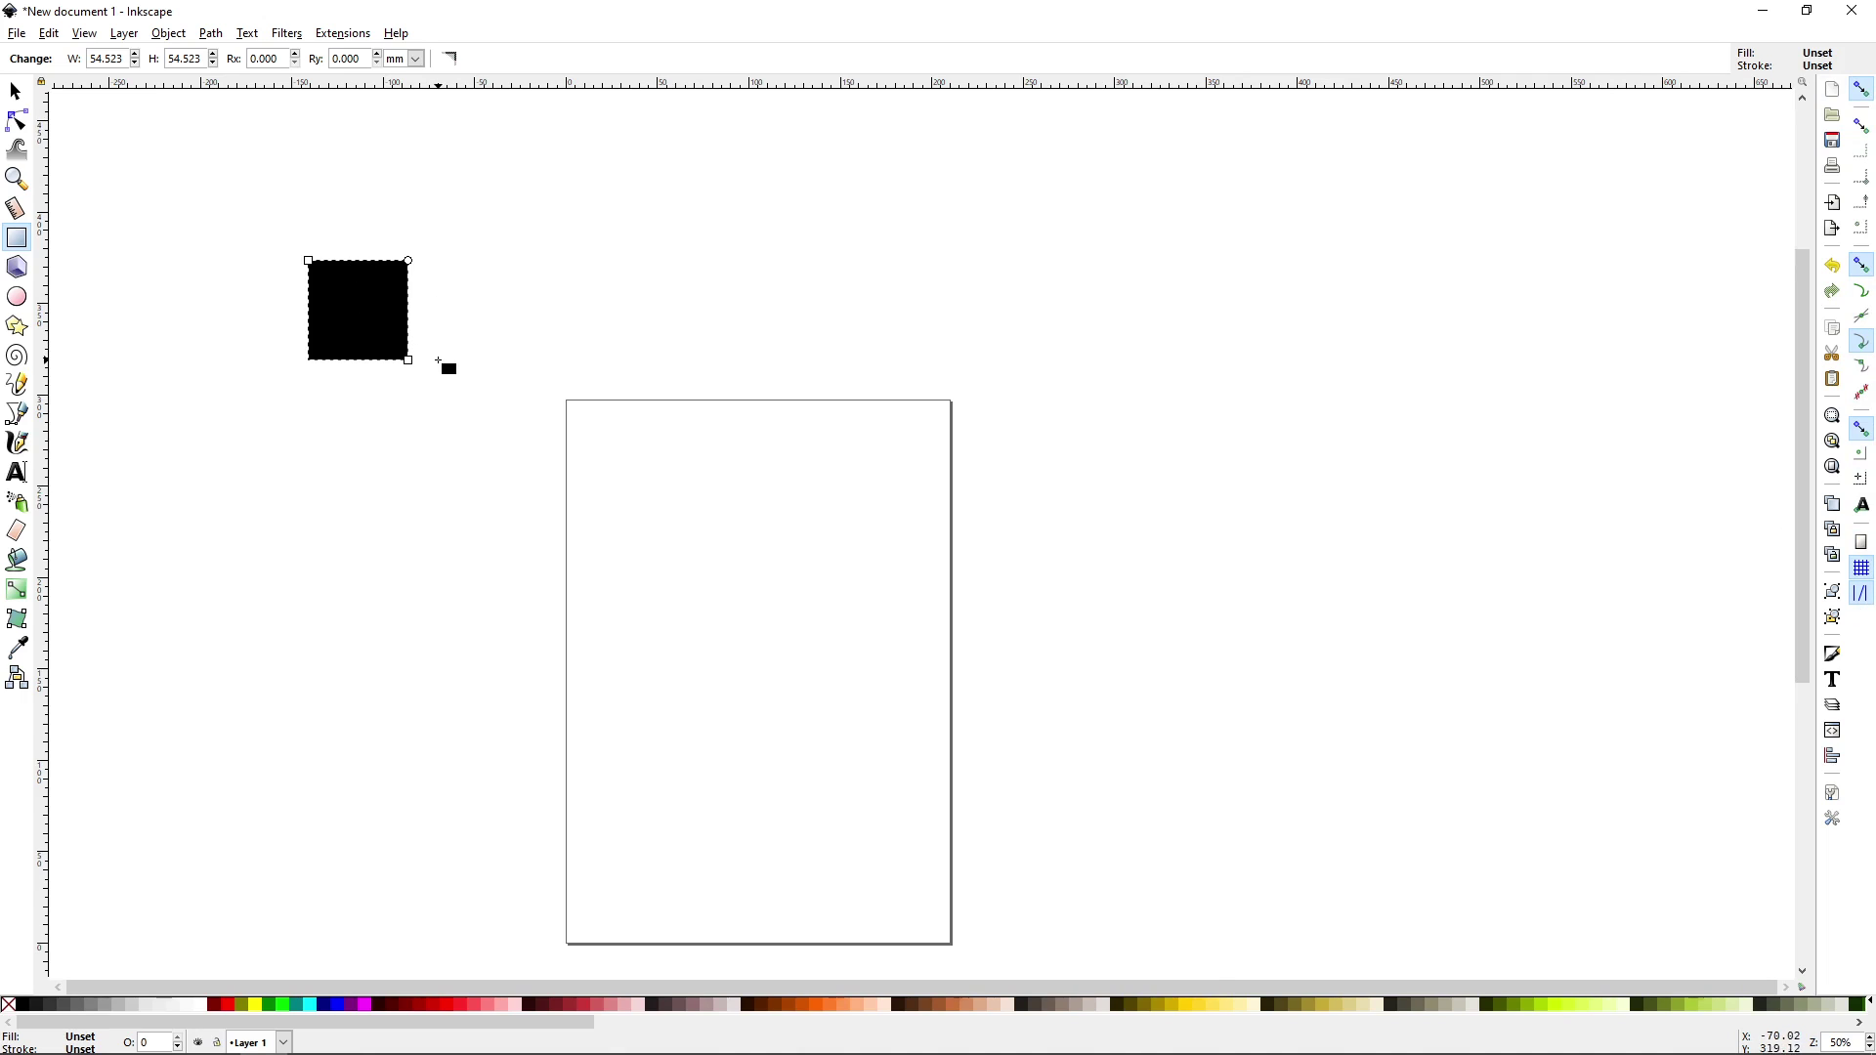
# Step: Undo the square, draw another ratio-constrained square about 67 mm wide beside the page, and undo that one too
pyautogui.hotkey('ctrl', 'z')
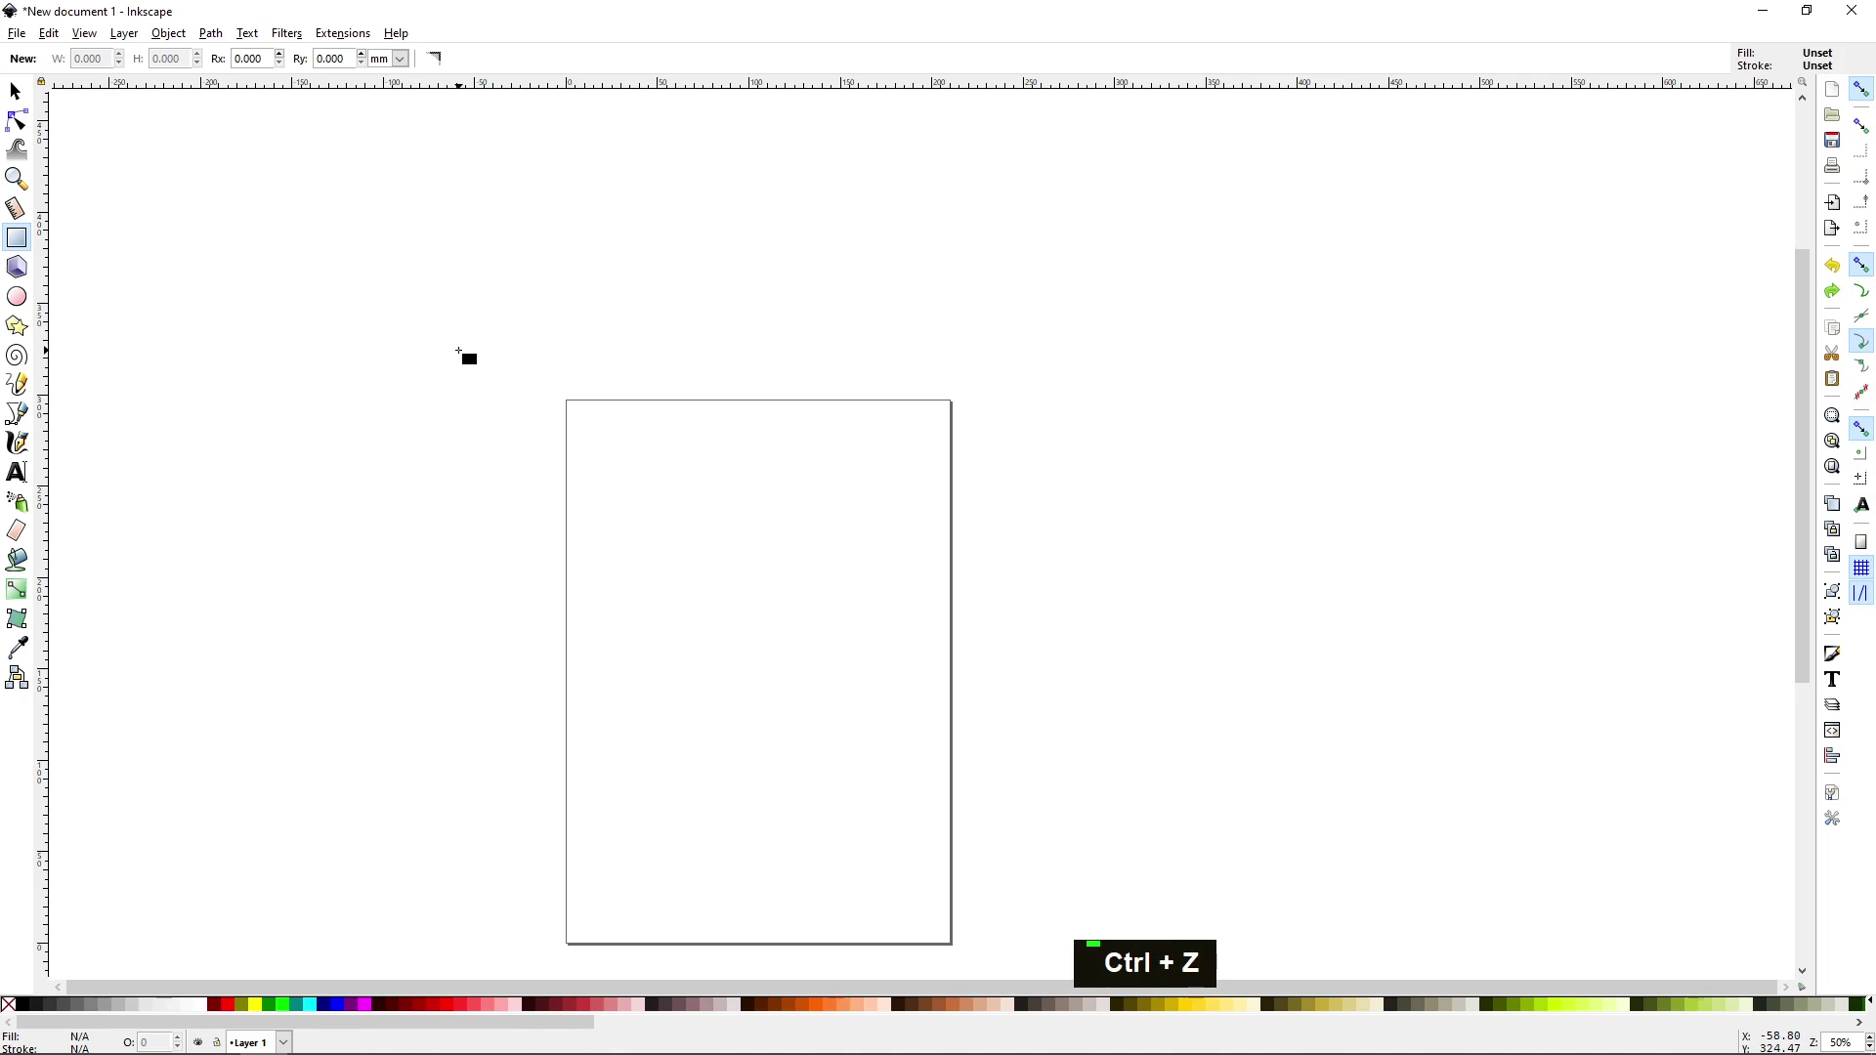
pyautogui.moveTo(320, 227); pyautogui.dragTo(449, 350)
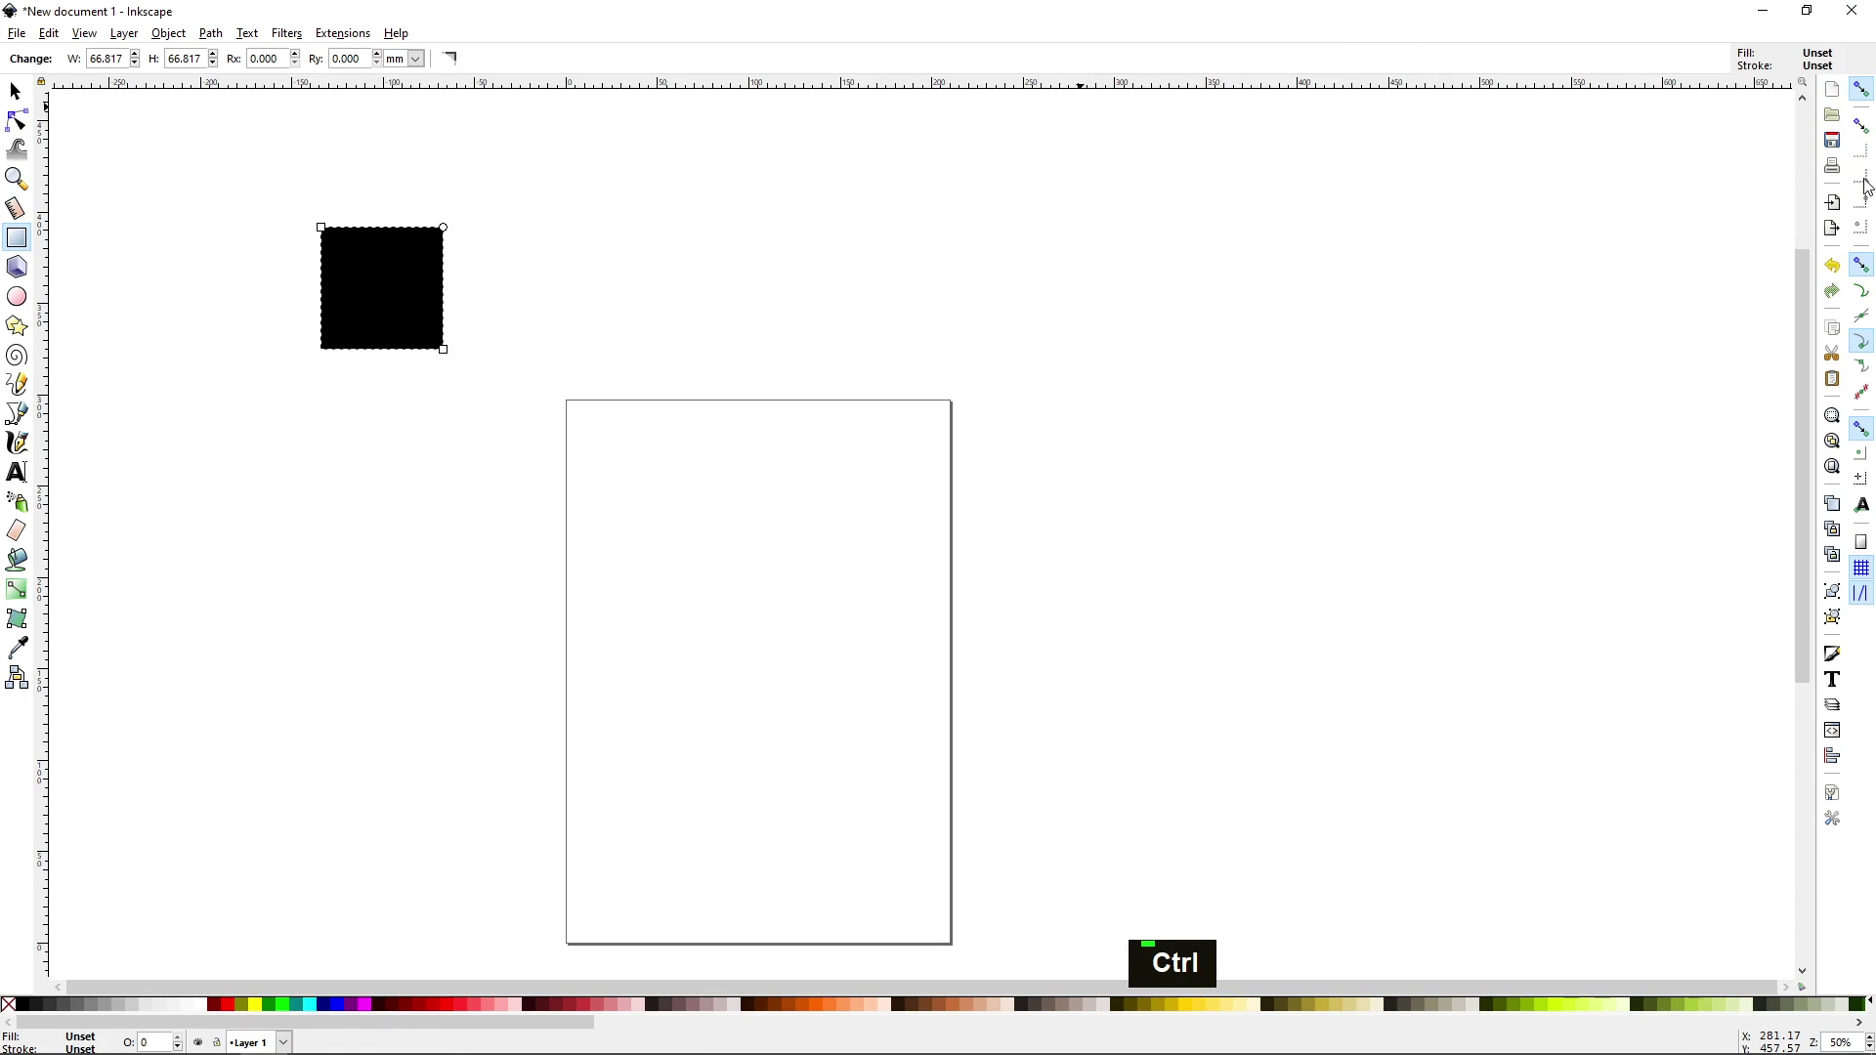
pyautogui.click(1833, 266)
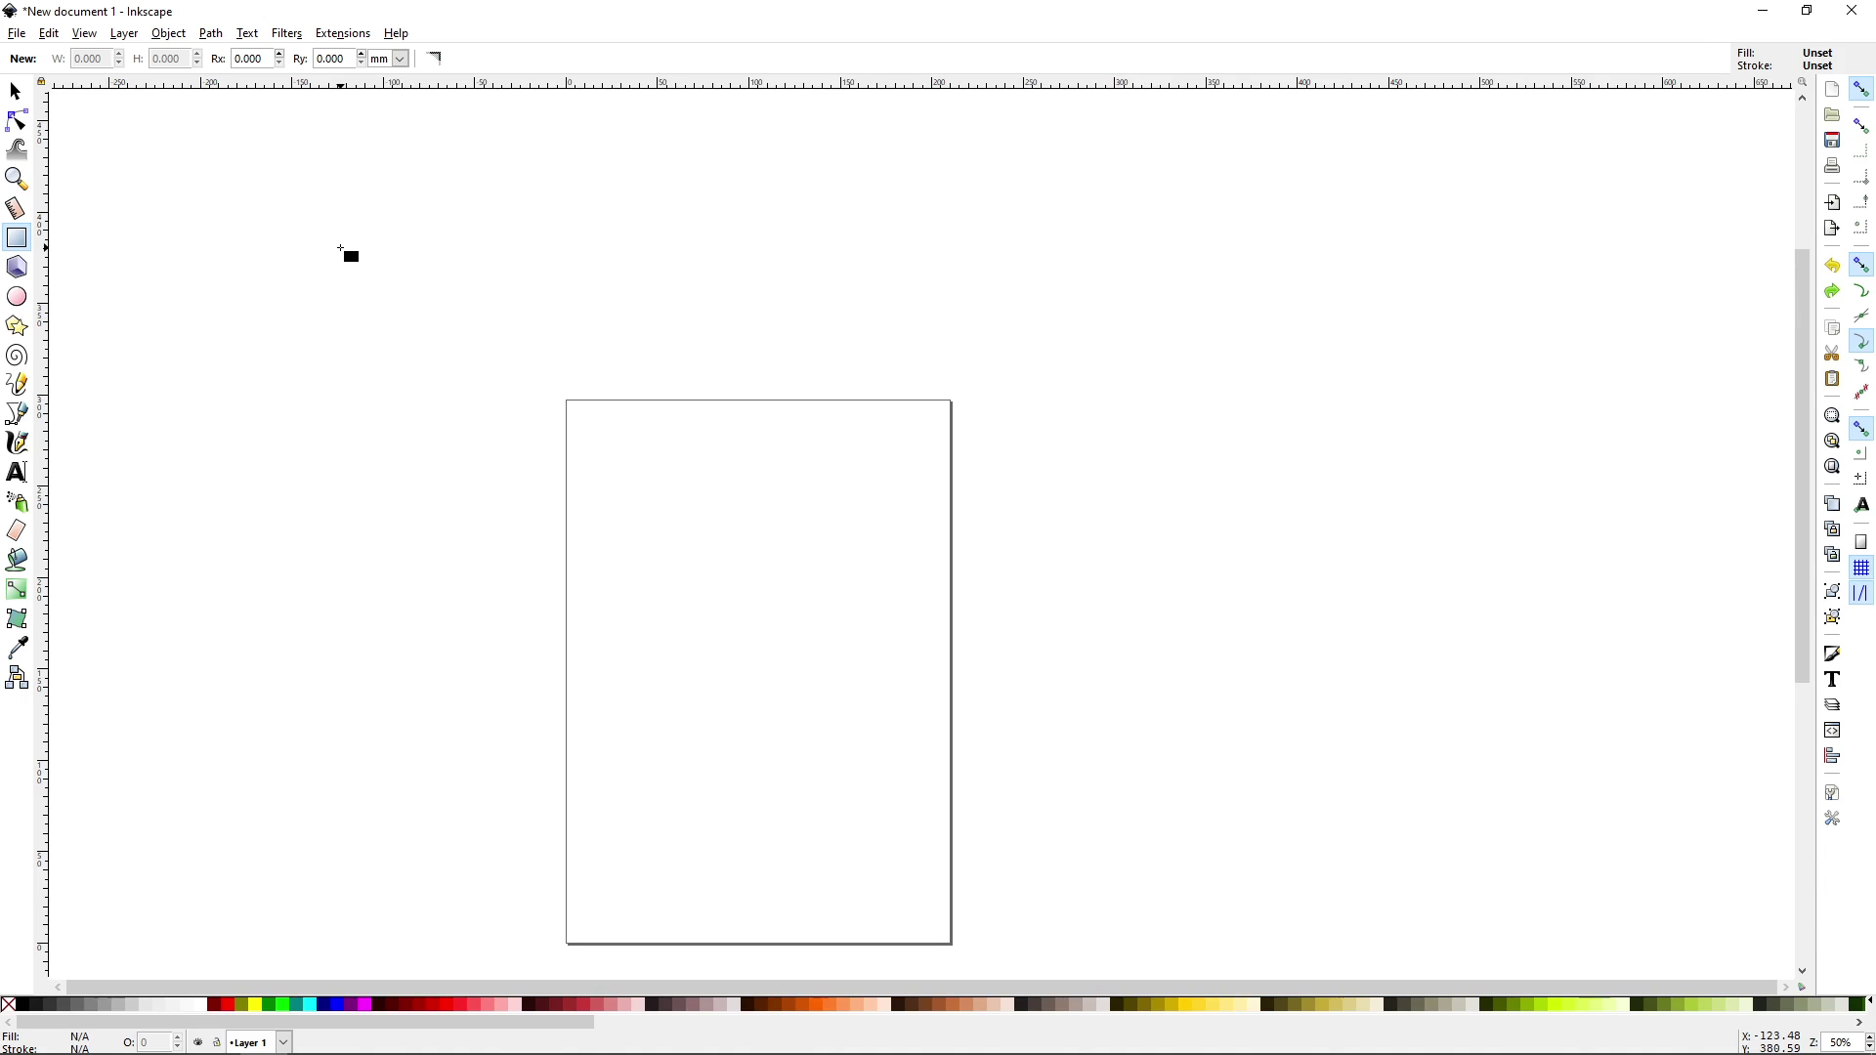
# Step: Draw a square about 74 mm wide outward from its centre, above and to the left of the page
pyautogui.moveTo(279, 206)
pyautogui.mouseDown()
pyautogui.moveTo(351, 356)
pyautogui.moveTo(469, 267)
pyautogui.moveTo(397, 295)
pyautogui.moveTo(376, 263)
pyautogui.moveTo(382, 299)
pyautogui.moveTo(398, 261)
pyautogui.moveTo(359, 282)
pyautogui.moveTo(383, 275)
pyautogui.moveTo(368, 319)
pyautogui.moveTo(426, 313)
pyautogui.moveTo(380, 360)
pyautogui.moveTo(383, 289)
pyautogui.moveTo(402, 348)
pyautogui.moveTo(494, 409)
pyautogui.moveTo(344, 299)
pyautogui.moveTo(386, 295)
pyautogui.moveTo(426, 344)
pyautogui.moveTo(377, 325)
pyautogui.moveTo(348, 260)
pyautogui.moveTo(313, 264)
pyautogui.moveTo(294, 222)
pyautogui.moveTo(354, 232)
pyautogui.moveTo(296, 258)
pyautogui.moveTo(297, 221)
pyautogui.moveTo(285, 232)
pyautogui.moveTo(344, 223)
pyautogui.moveTo(307, 188)
pyautogui.moveTo(306, 285)
pyautogui.moveTo(332, 222)
pyautogui.moveTo(422, 372)
pyautogui.moveTo(306, 255)
pyautogui.moveTo(340, 245)
pyautogui.moveTo(231, 145)
pyautogui.moveTo(473, 372)
pyautogui.moveTo(209, 180)
pyautogui.moveTo(396, 282)
pyautogui.moveTo(493, 399)
pyautogui.moveTo(391, 295)
pyautogui.moveTo(298, 239)
pyautogui.moveTo(293, 211)
pyautogui.moveTo(334, 254)
pyautogui.moveTo(343, 186)
pyautogui.moveTo(347, 254)
pyautogui.moveTo(324, 259)
pyautogui.moveTo(346, 267)
pyautogui.moveTo(289, 207)
pyautogui.moveTo(319, 283)
pyautogui.moveTo(308, 215)
pyautogui.moveTo(289, 214)
pyautogui.moveTo(301, 241)
pyautogui.moveTo(278, 277)
pyautogui.moveTo(385, 271)
pyautogui.moveTo(313, 273)
pyautogui.moveTo(320, 243)
pyautogui.moveTo(376, 294)
pyautogui.moveTo(302, 233)
pyautogui.moveTo(379, 301)
pyautogui.moveTo(347, 274)
pyautogui.mouseUp()
pyautogui.press('shift')
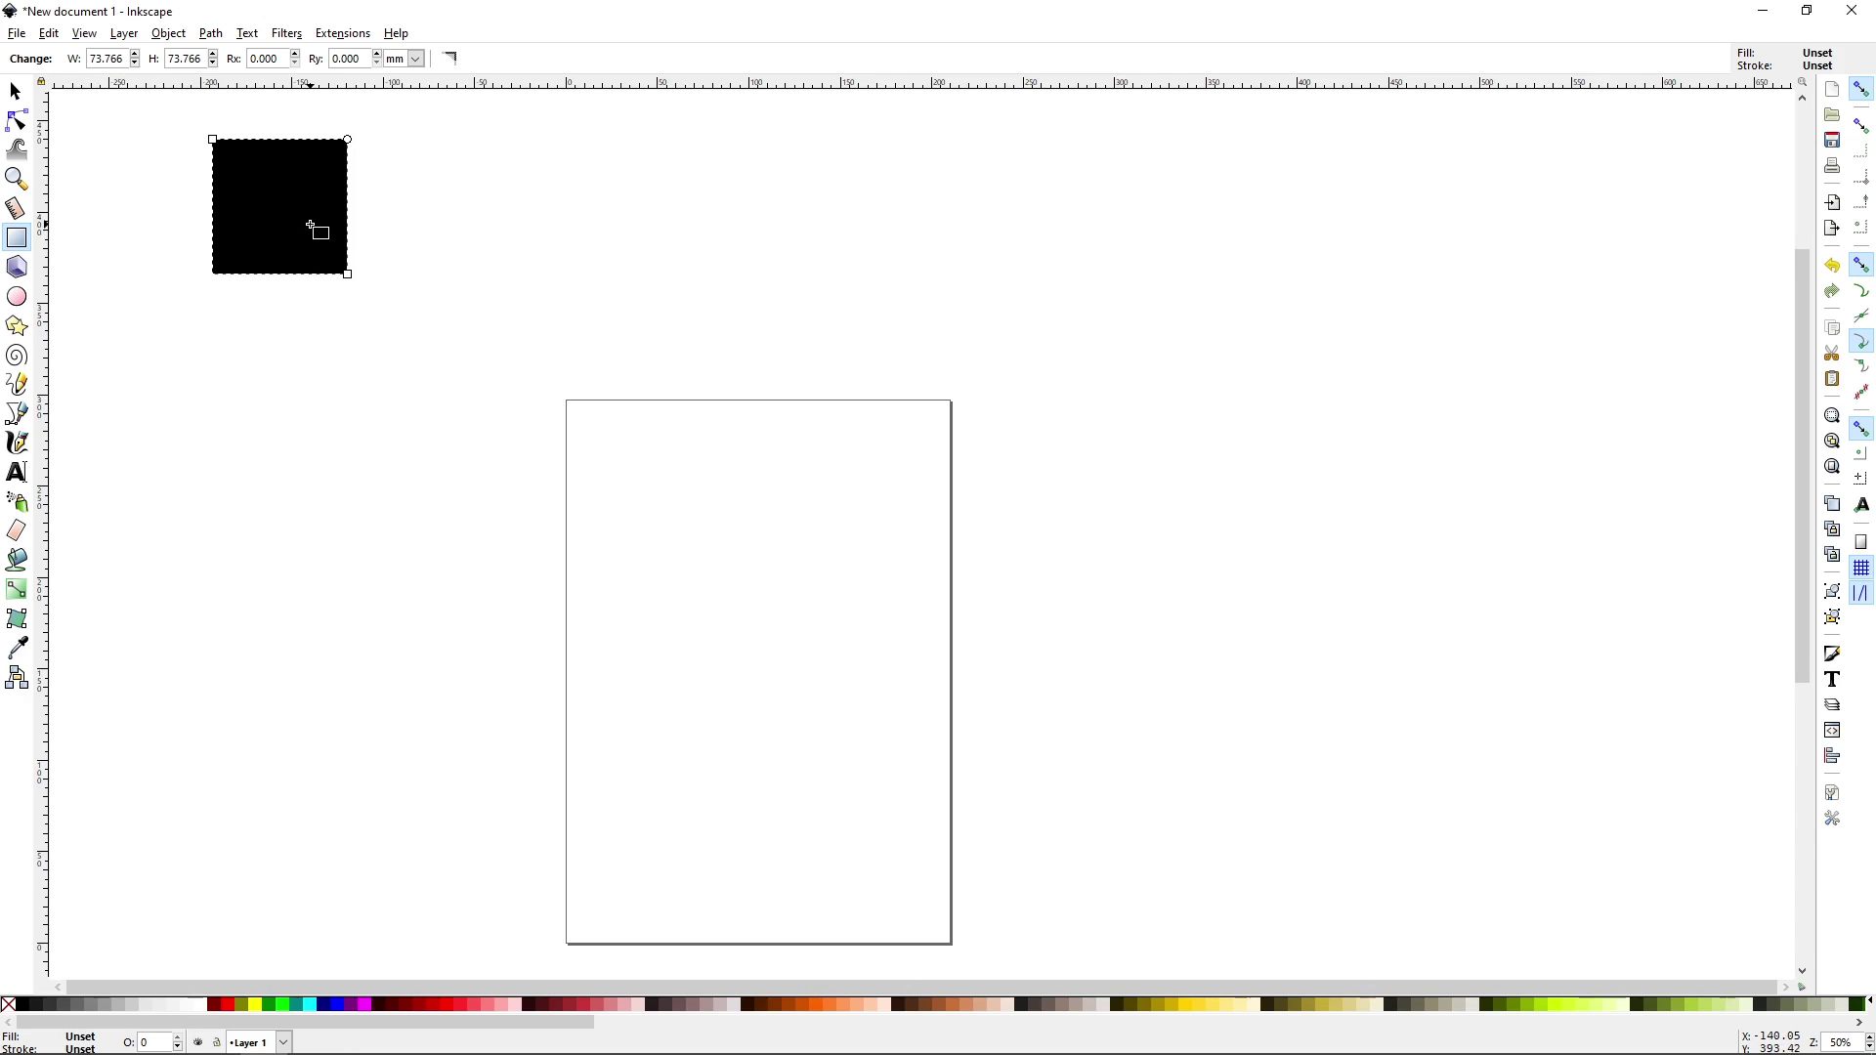
# Step: Deselect the square with the Selector, select it again, and activate the Rectangle tool on it
pyautogui.press('space')
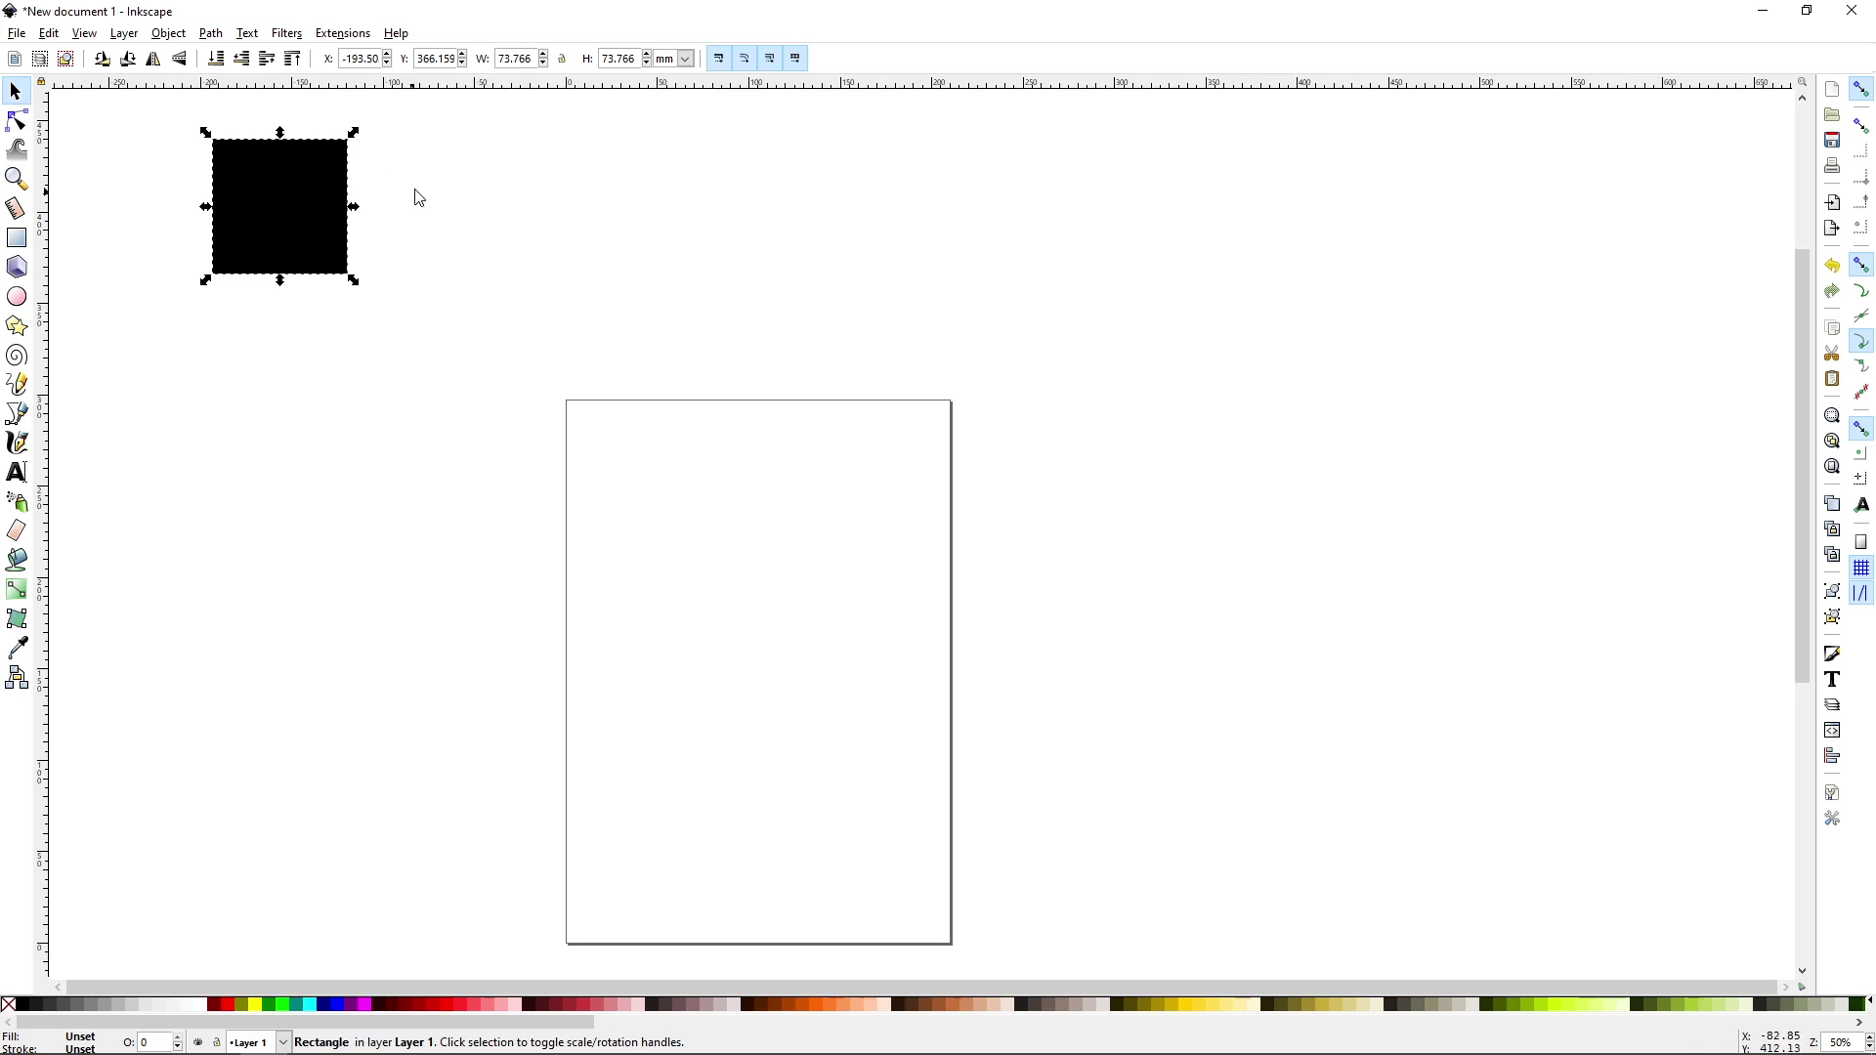
pyautogui.click(448, 195)
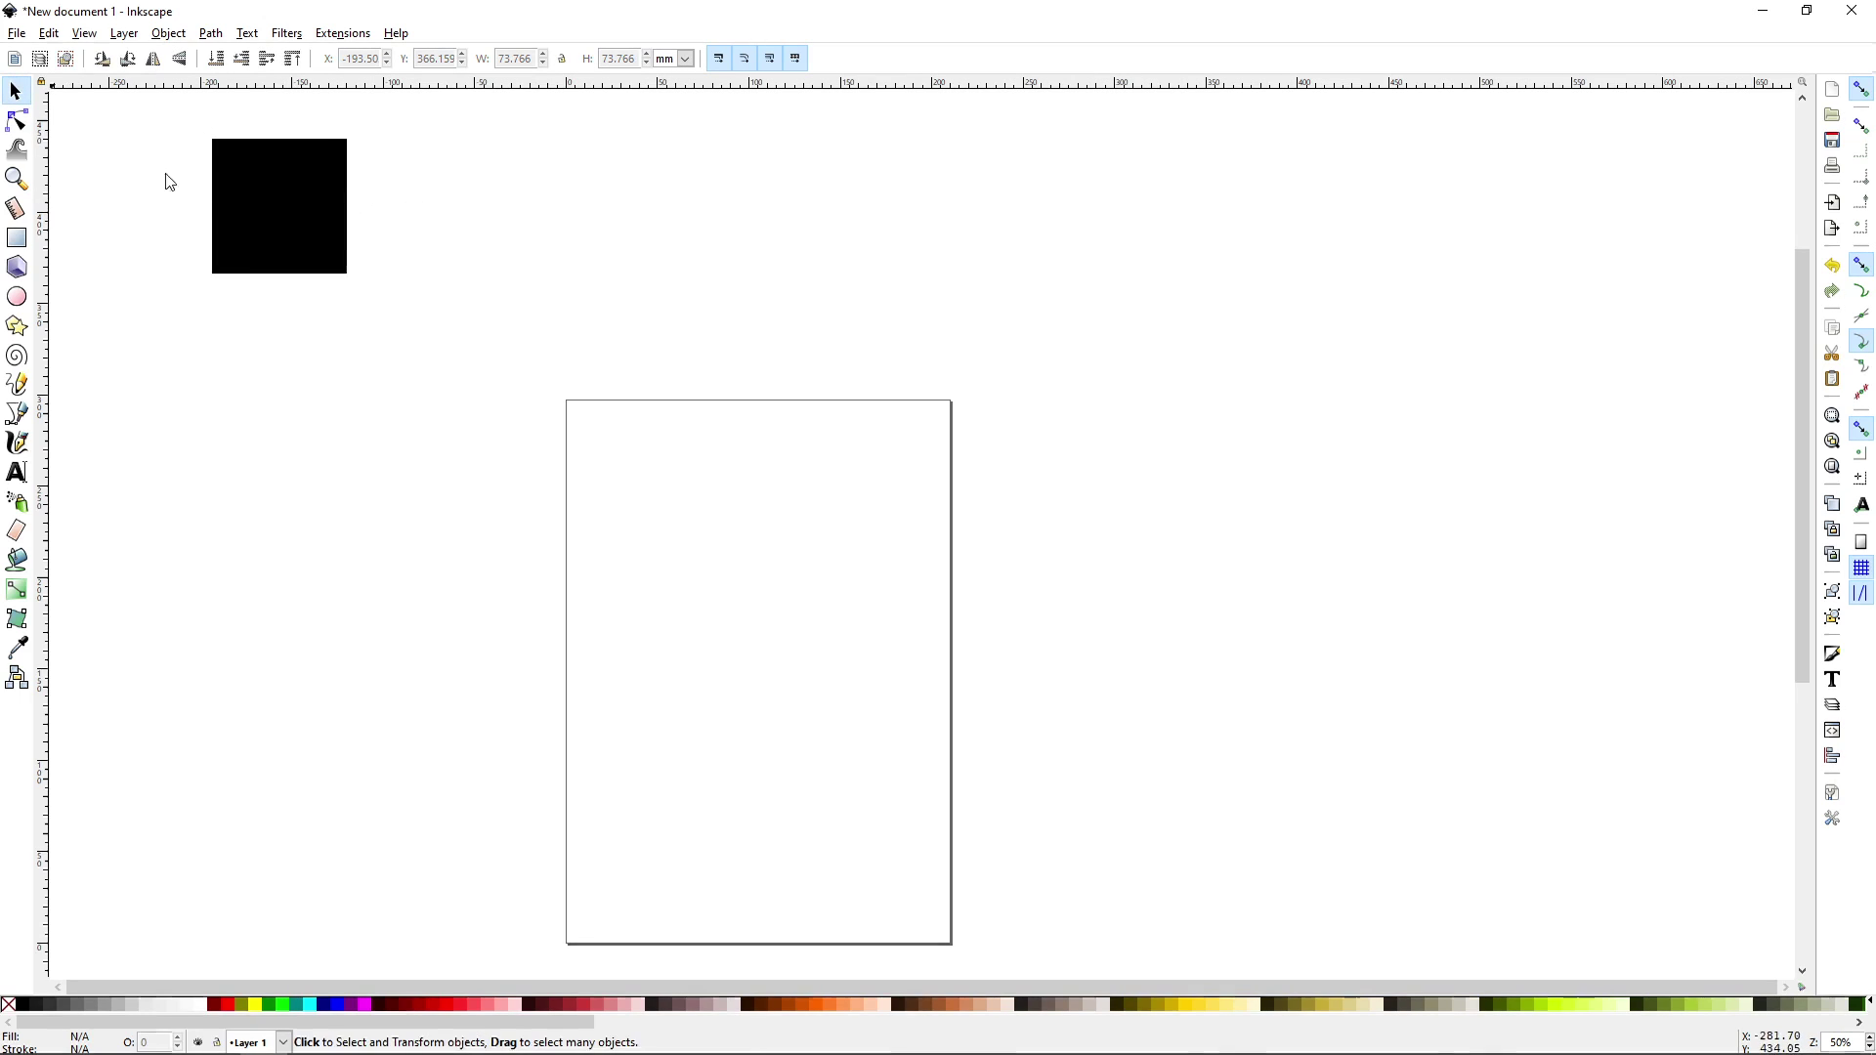
pyautogui.click(271, 210)
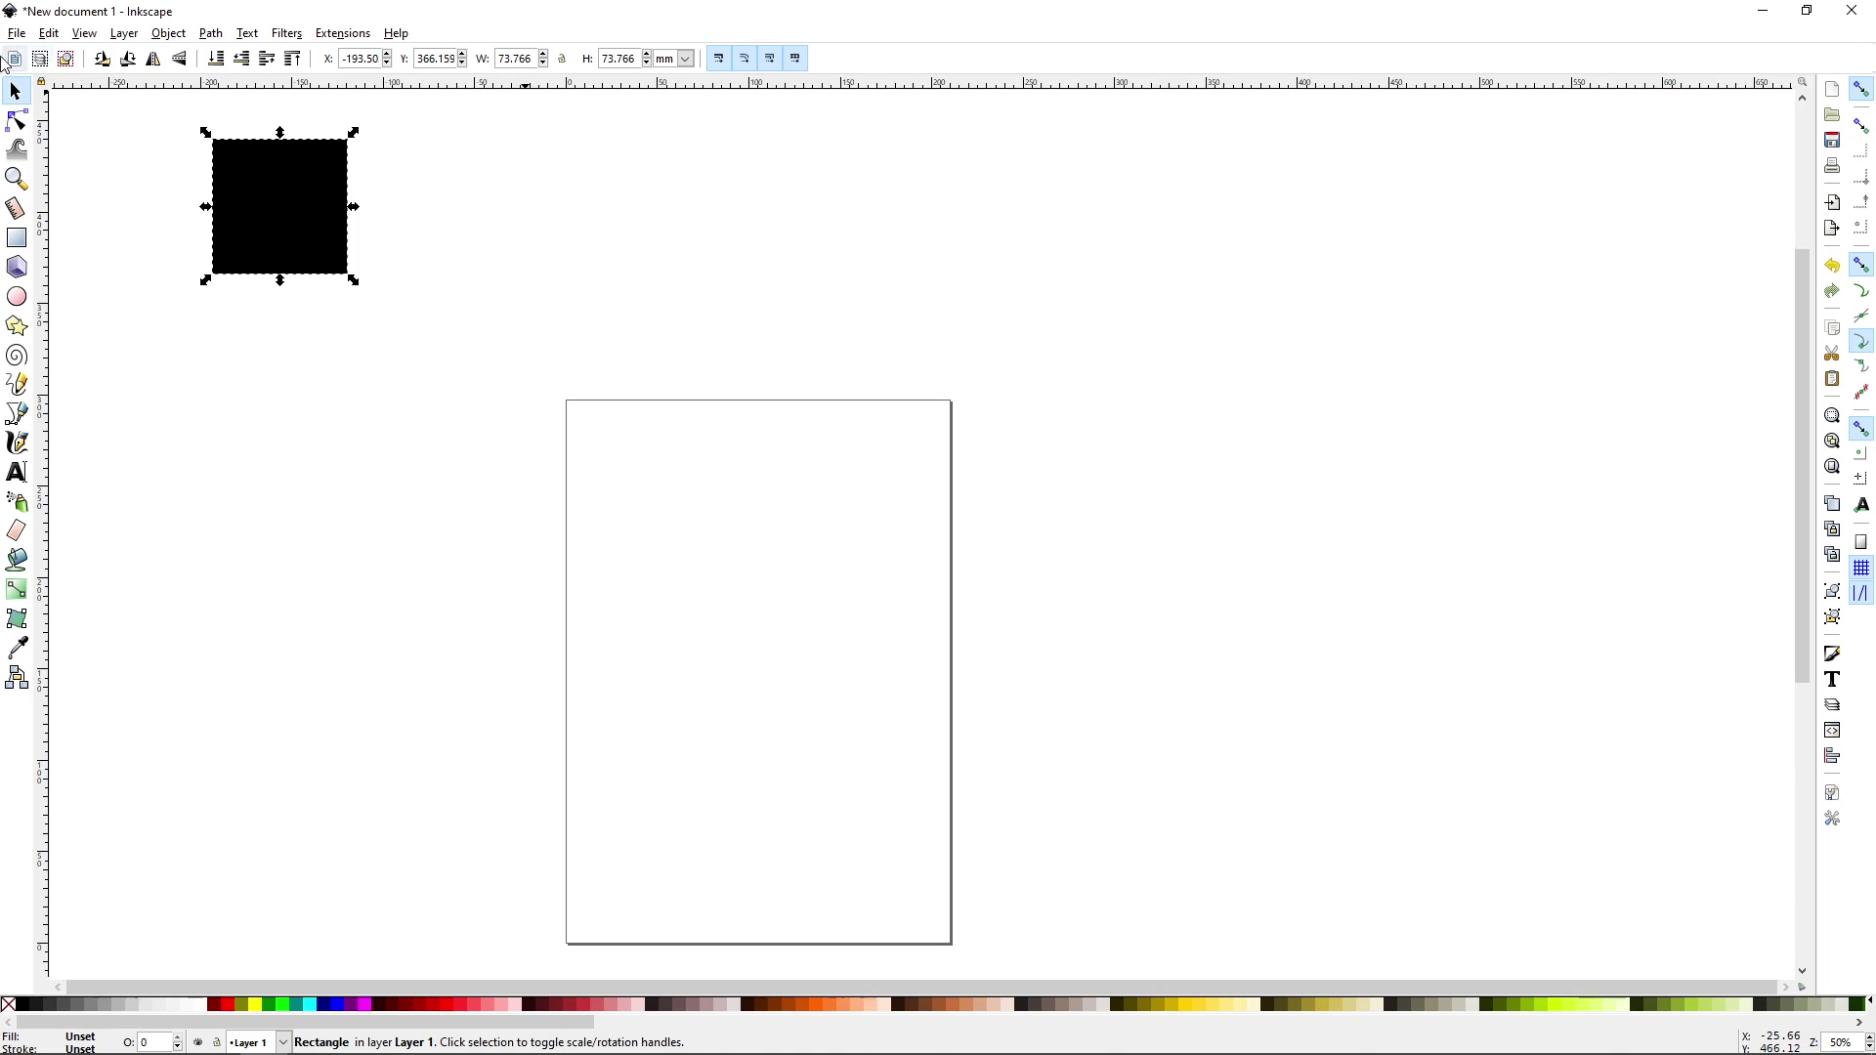
pyautogui.click(16, 237)
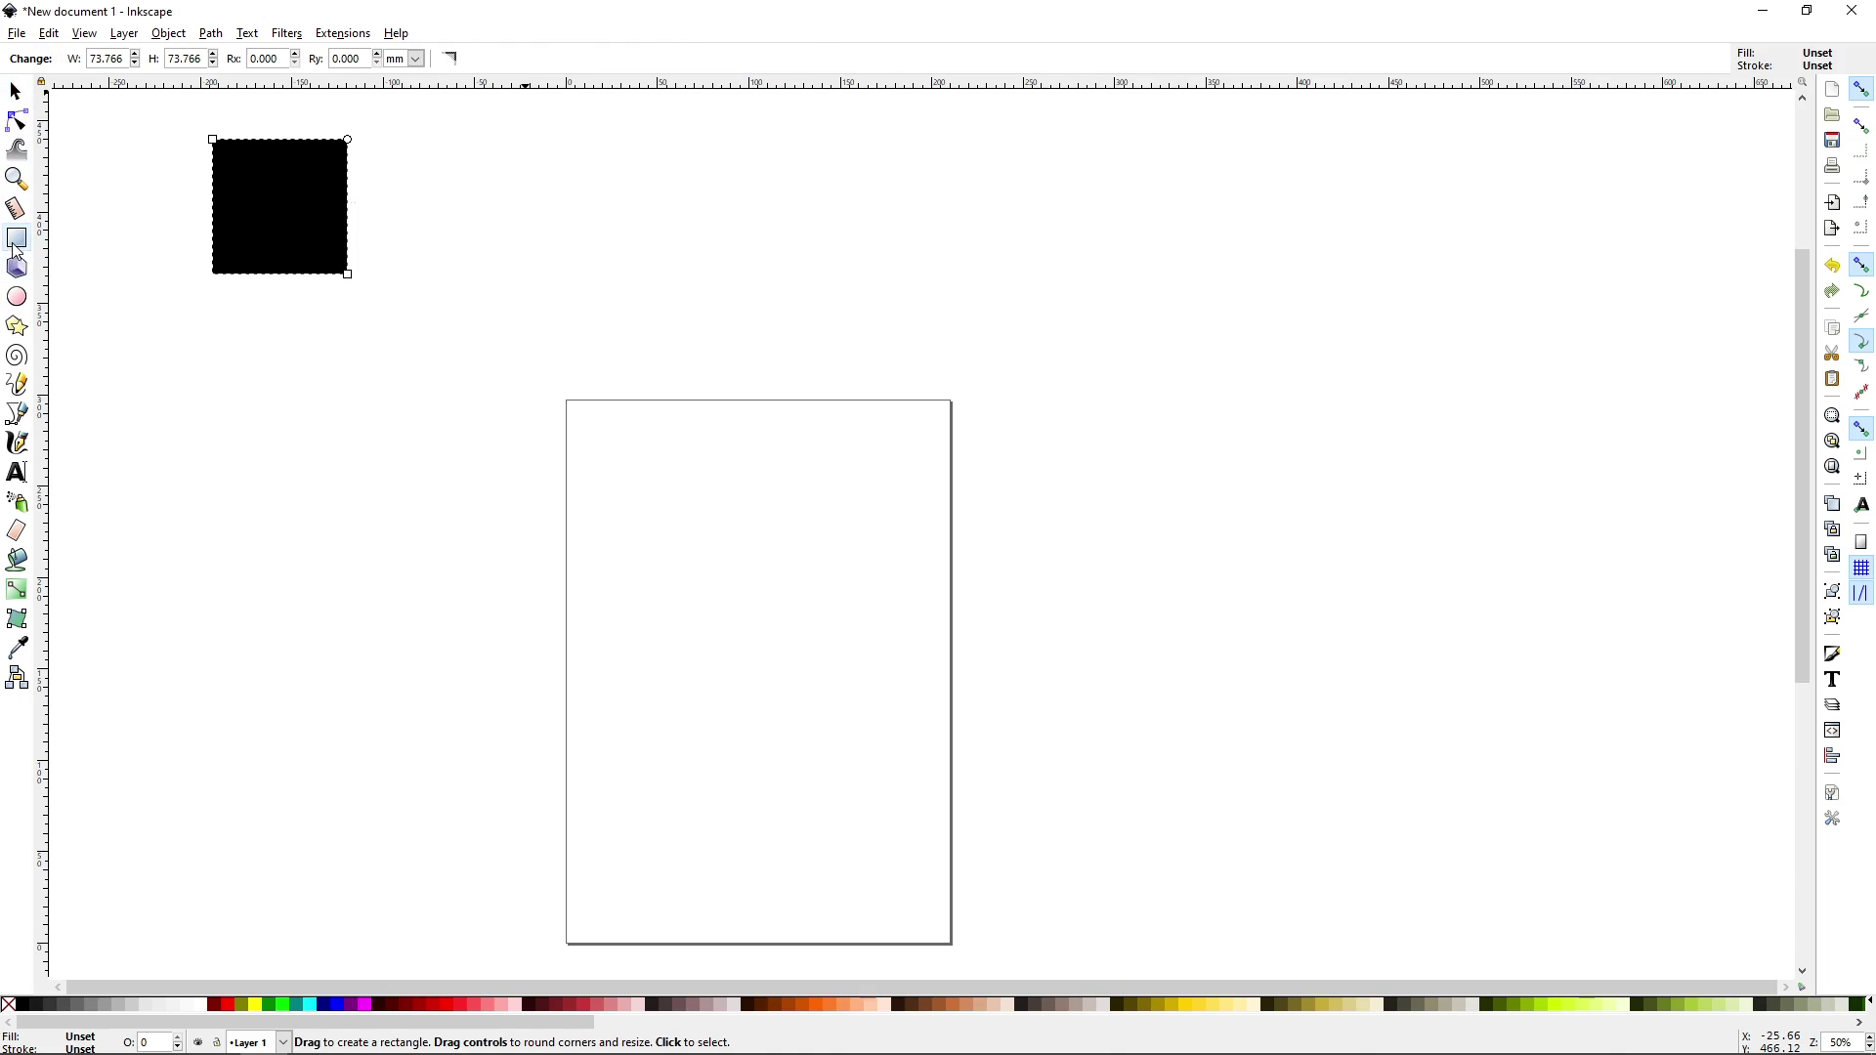
pyautogui.click(18, 297)
pyautogui.click(17, 238)
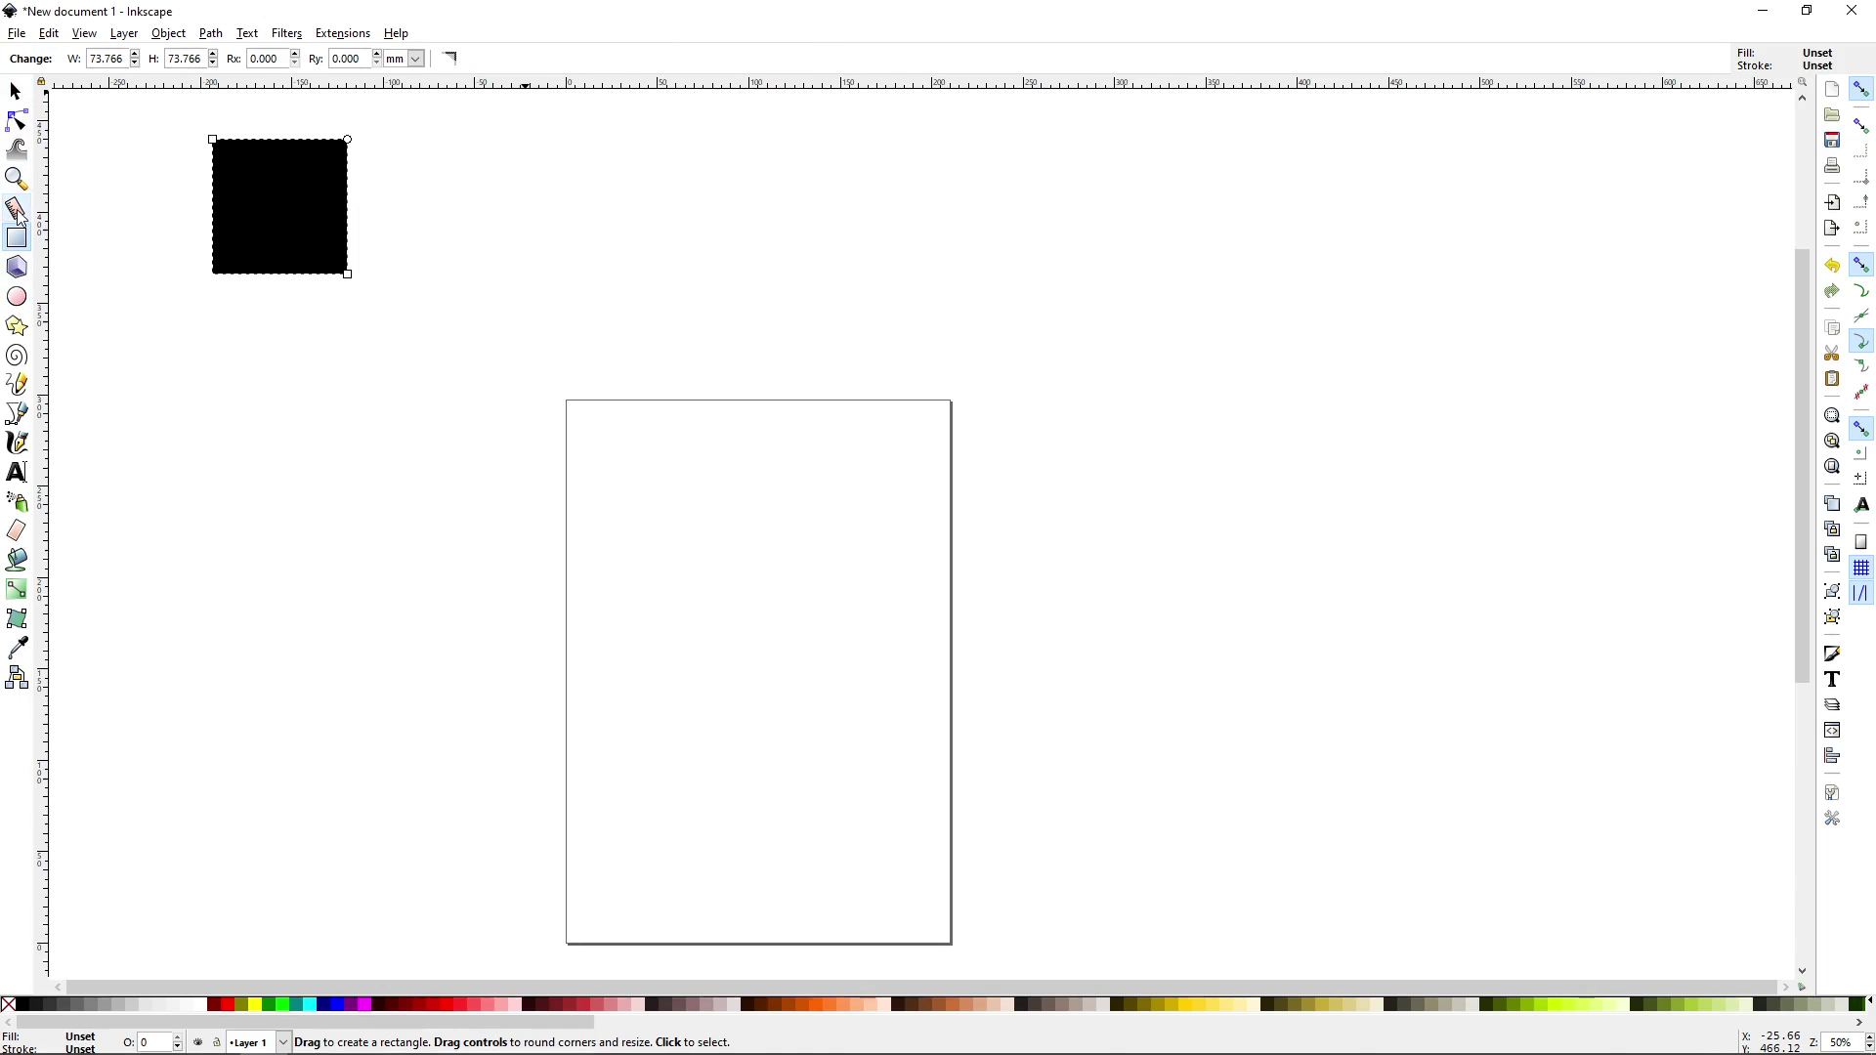
pyautogui.click(15, 208)
pyautogui.click(21, 239)
# Step: With the Selector, switch the measurement units to inches and move the square onto the upper-left part of the page
pyautogui.click(15, 91)
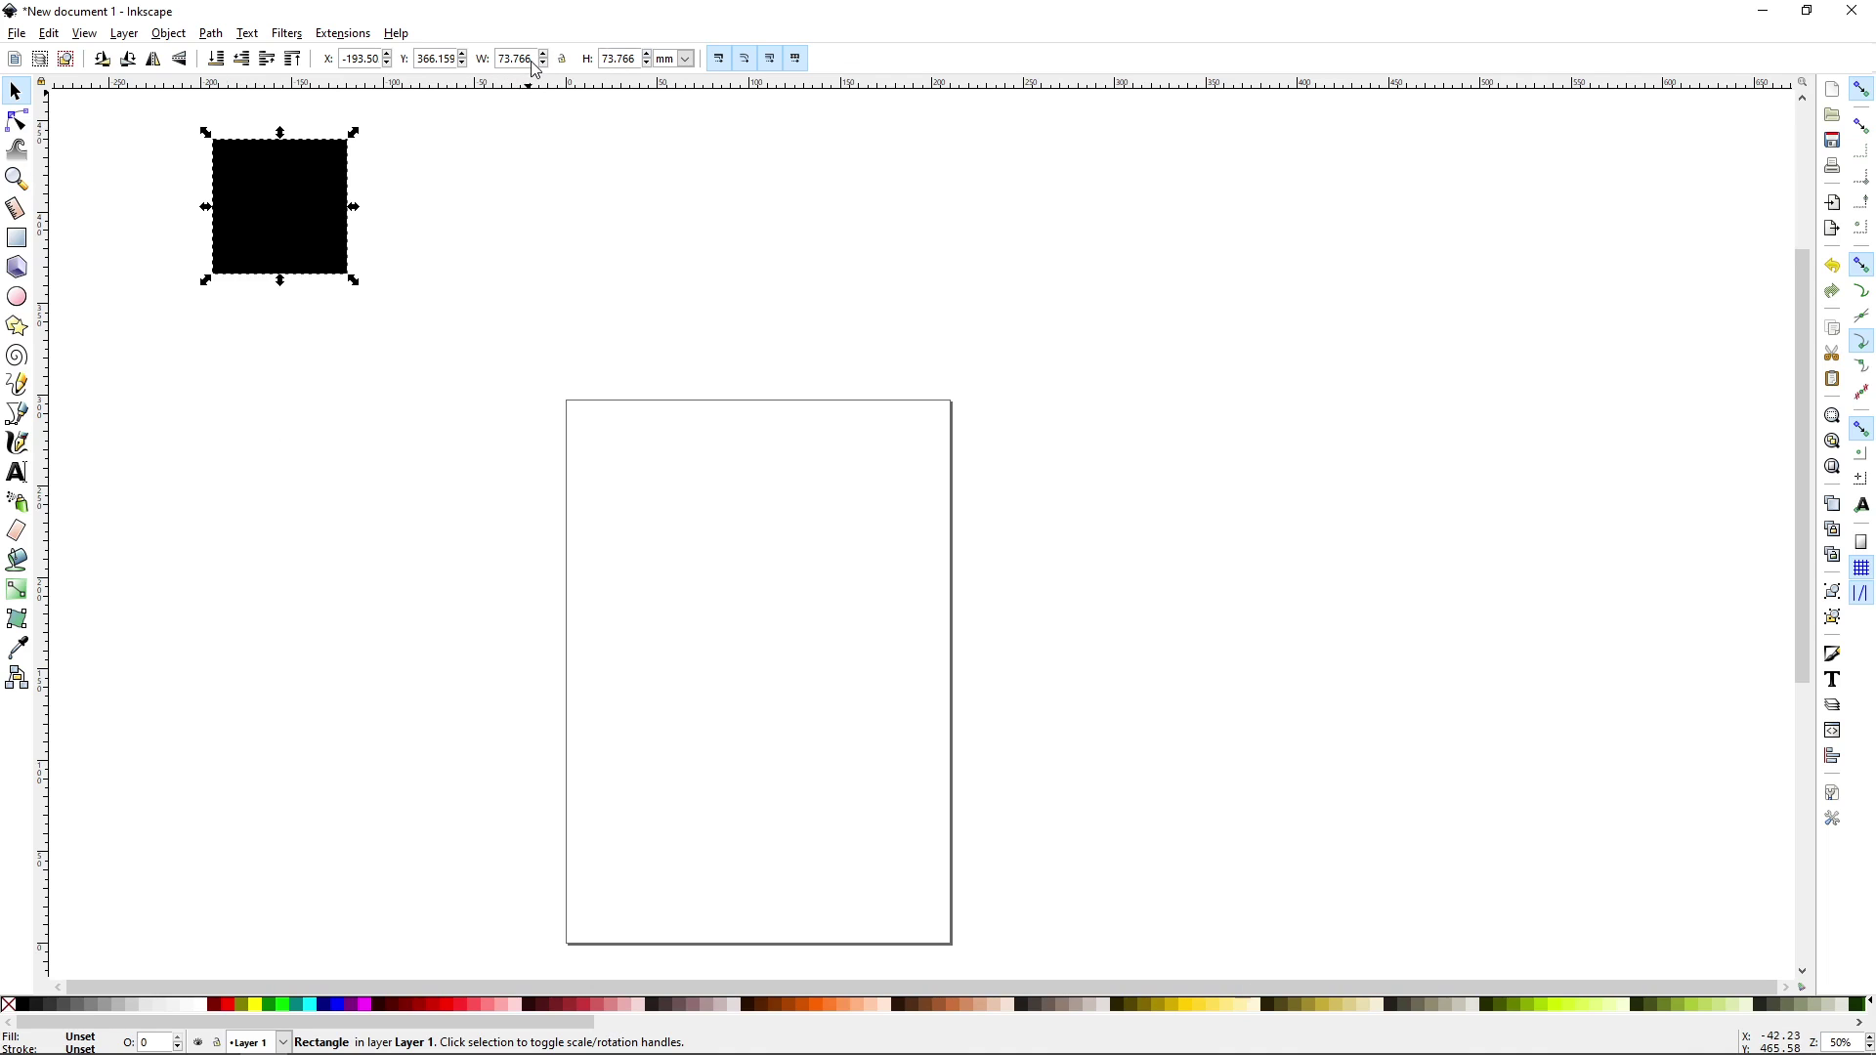
pyautogui.click(687, 58)
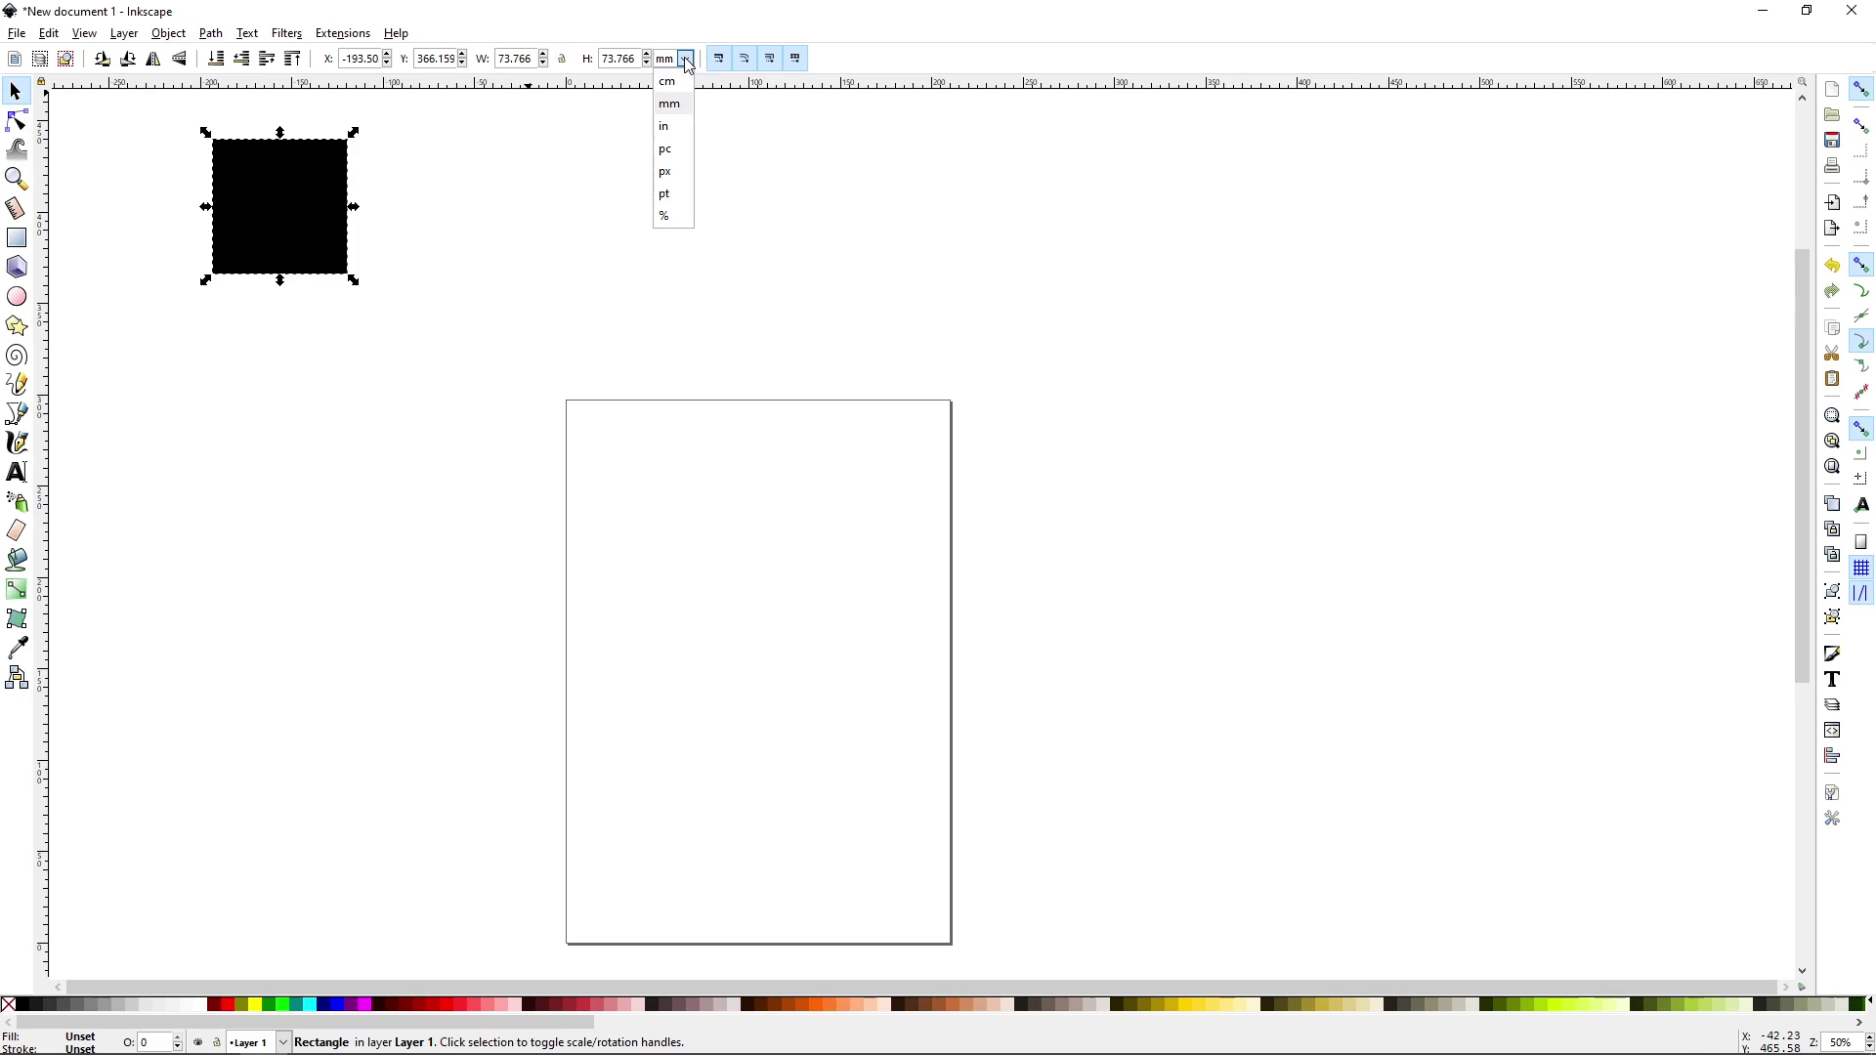
pyautogui.click(682, 134)
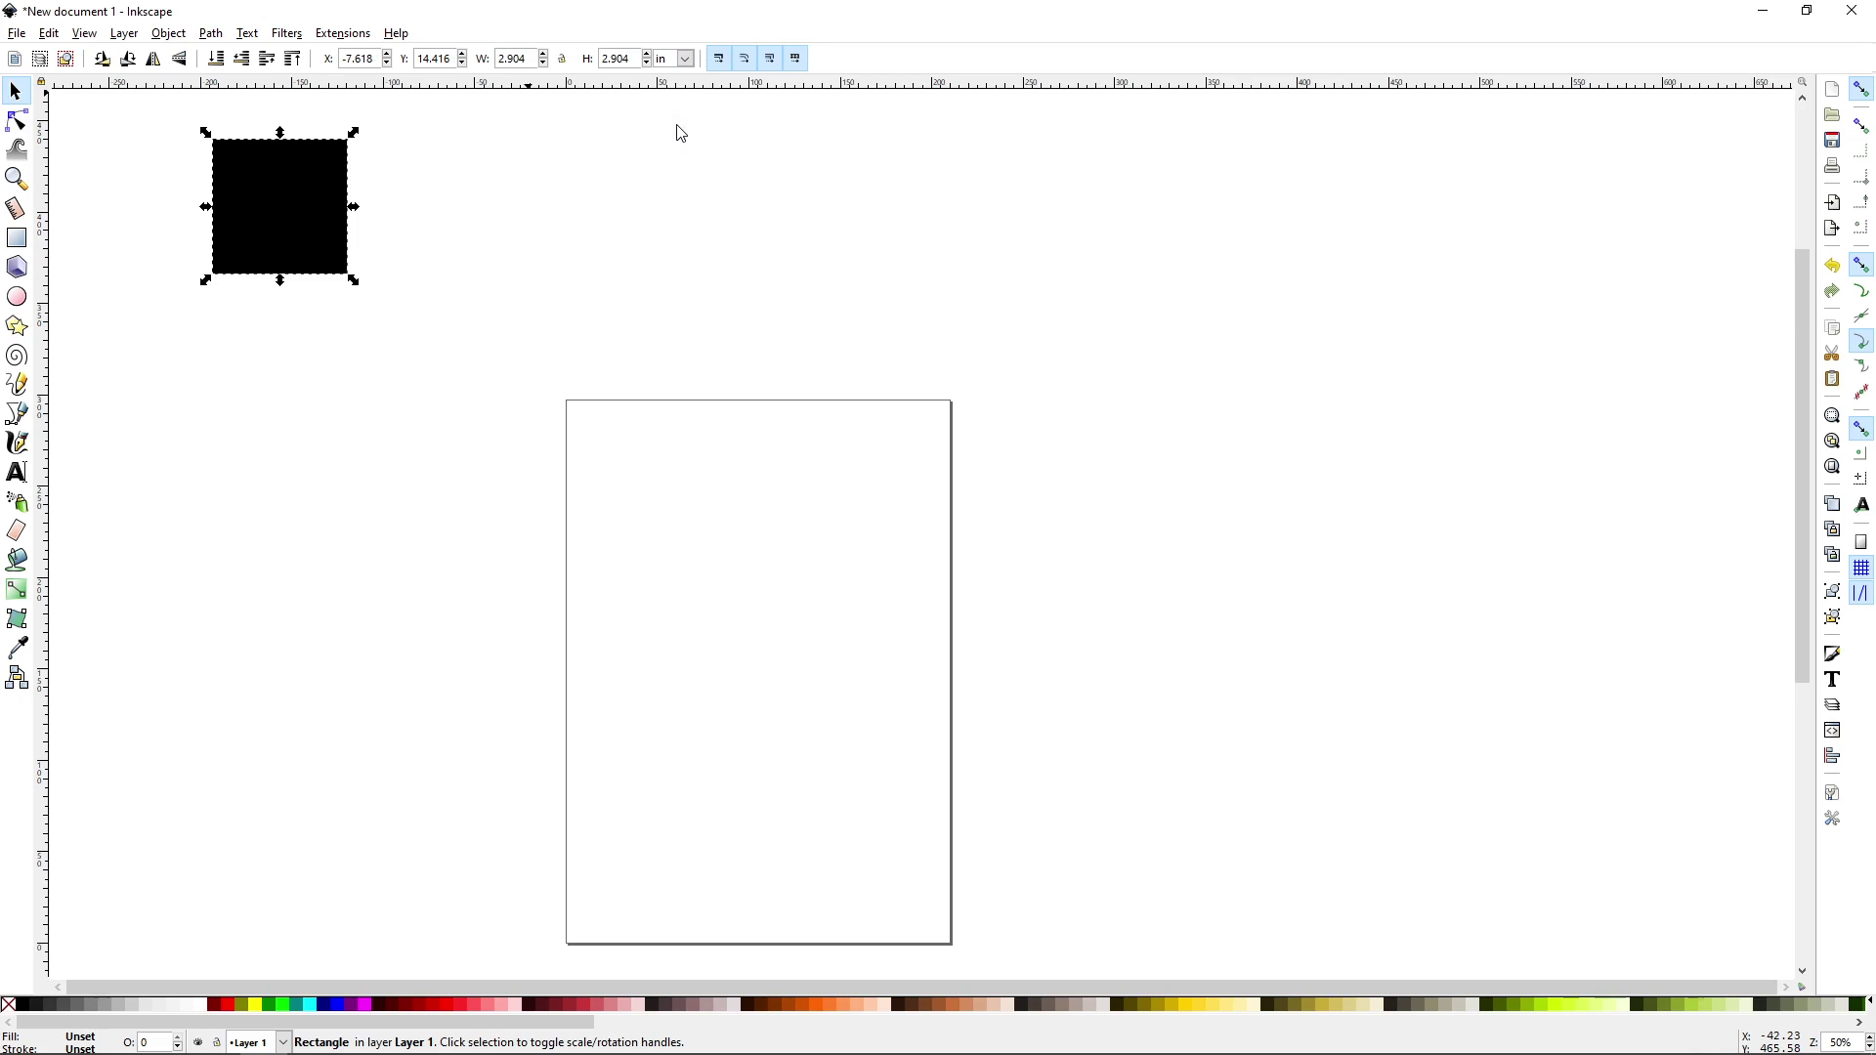
pyautogui.moveTo(282, 200); pyautogui.dragTo(645, 509)
pyautogui.moveTo(650, 500); pyautogui.dragTo(651, 500)
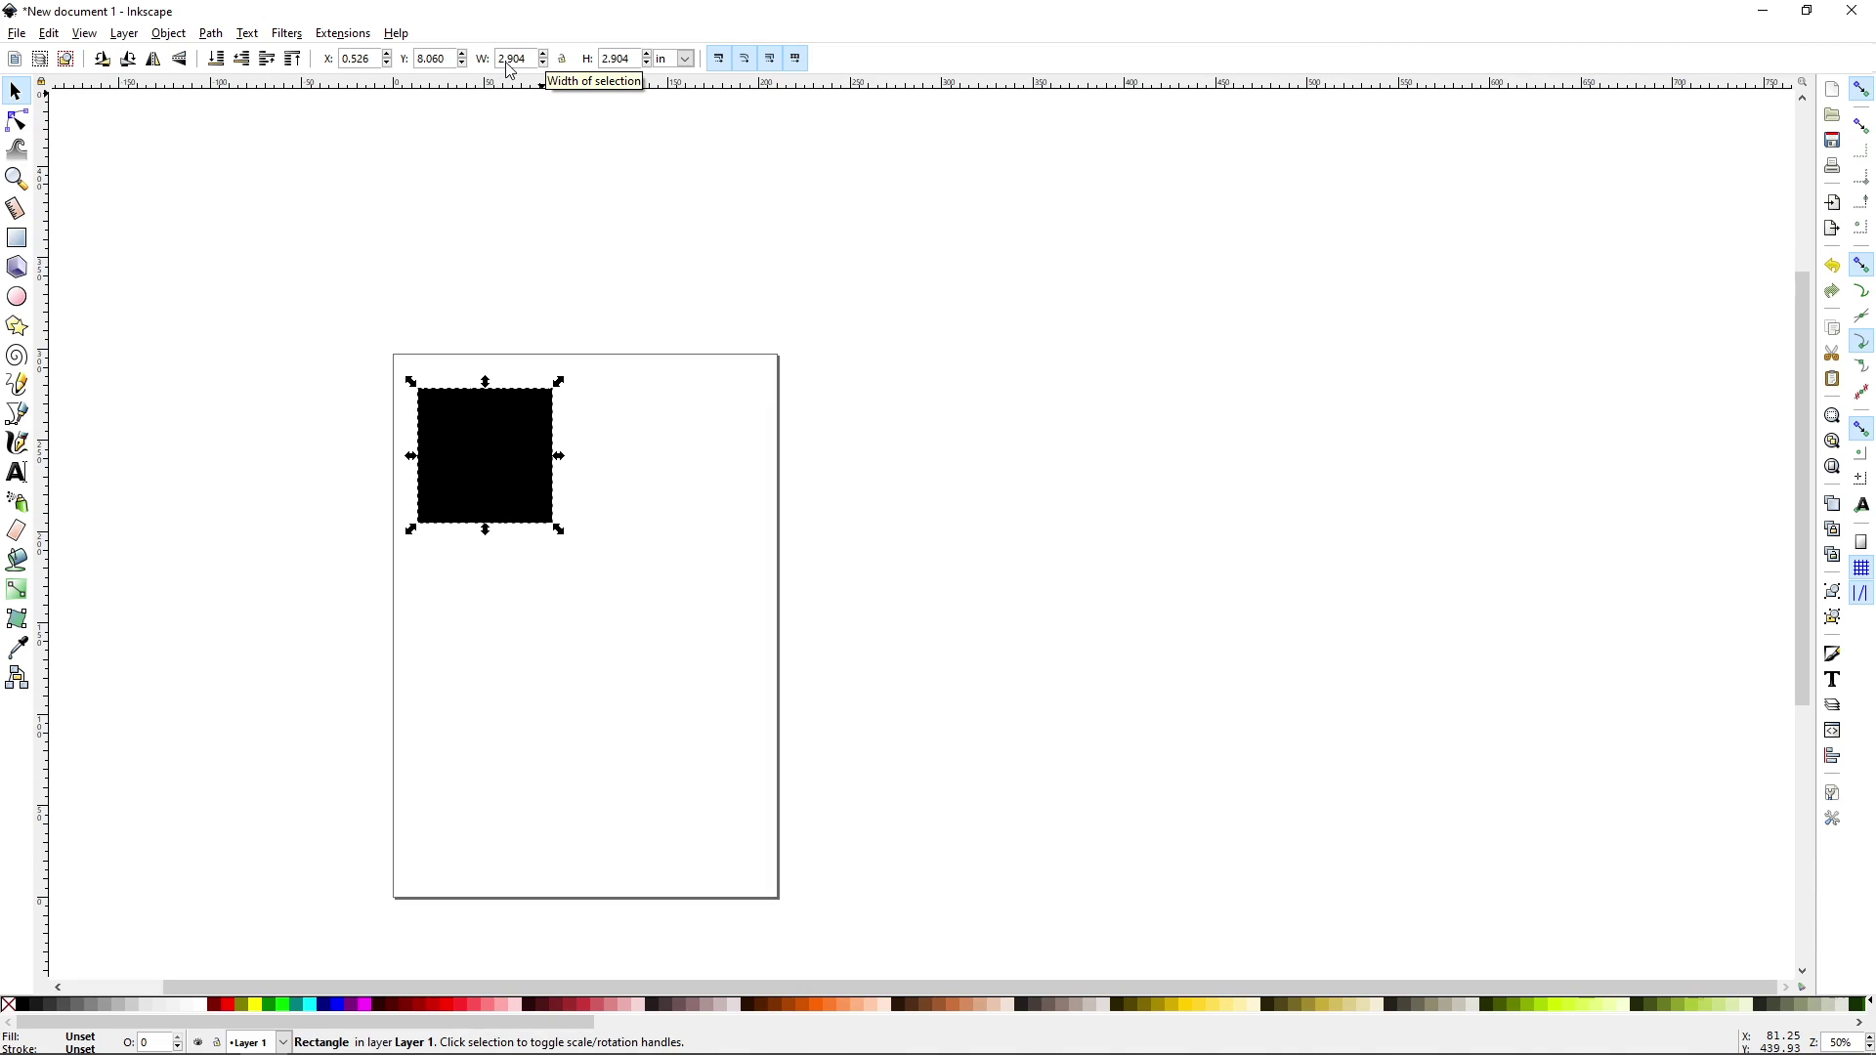
# Step: Set the square's height to 1 in with the width-height ratio unlocked
pyautogui.click(615, 60)
pyautogui.click(612, 59)
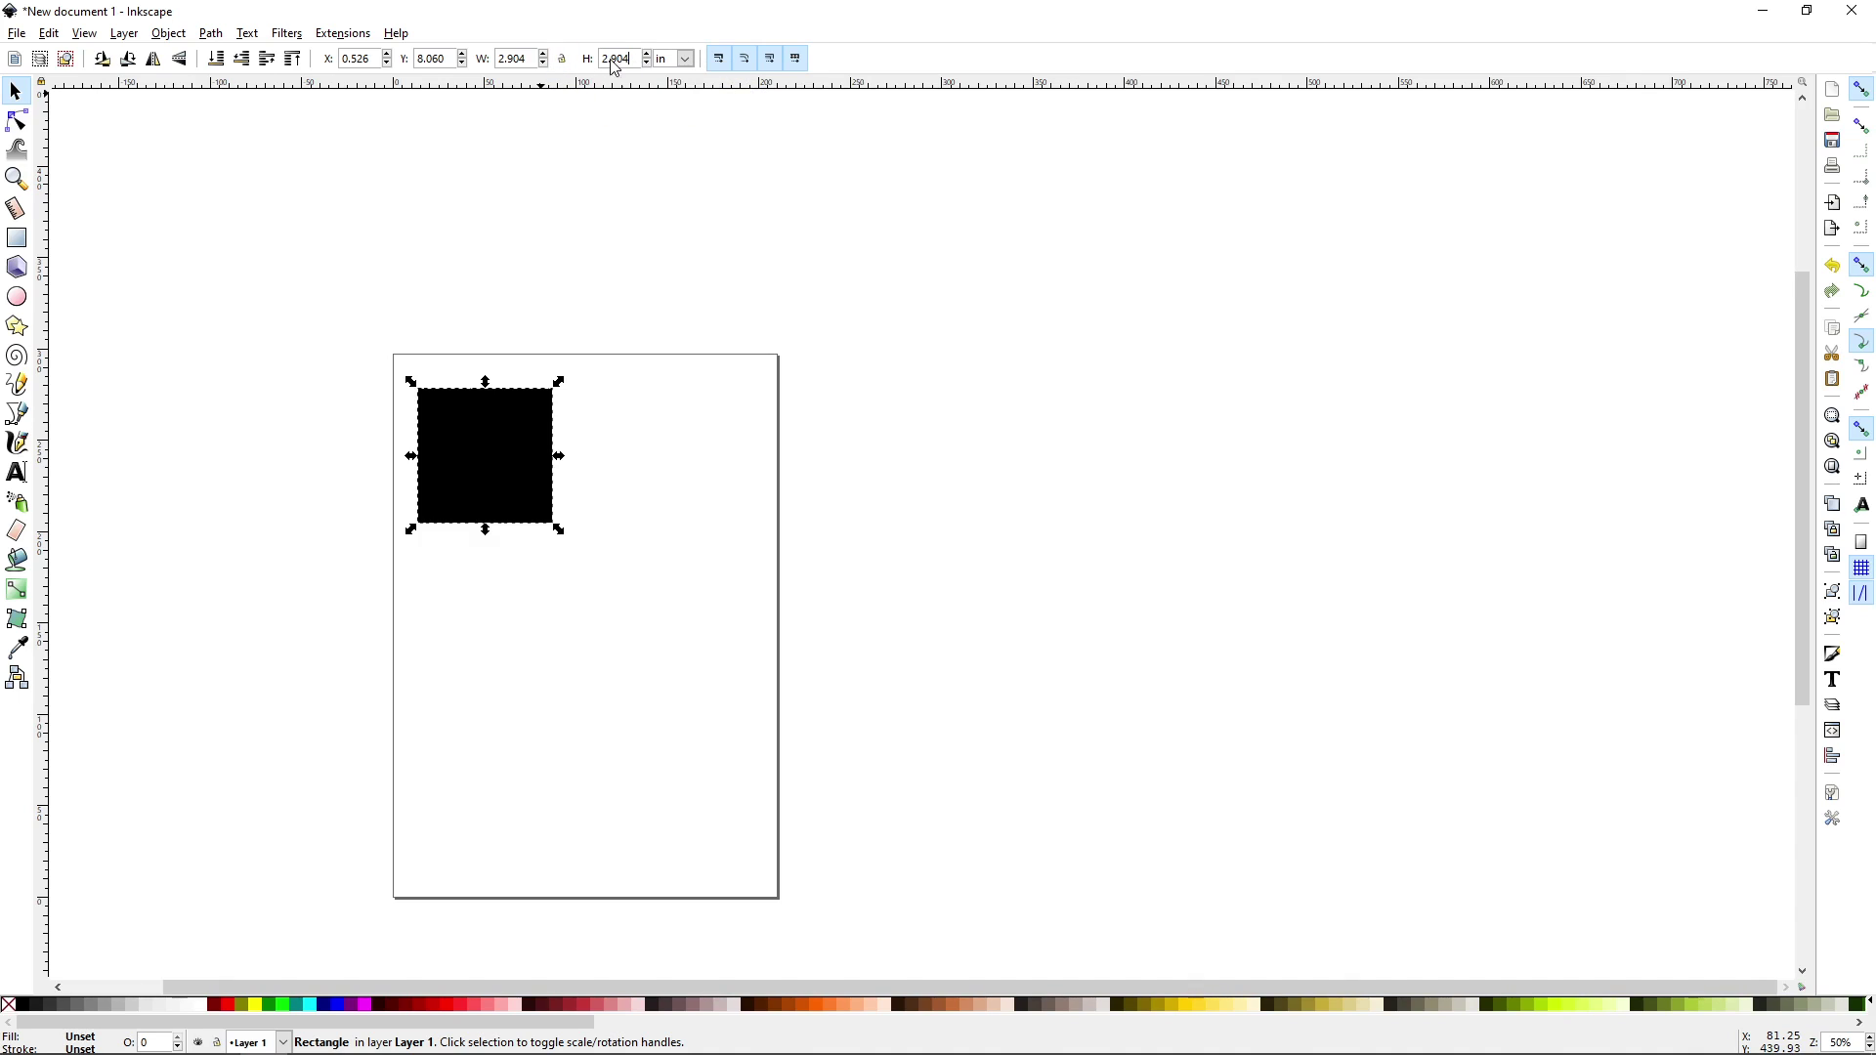
pyautogui.doubleClick(612, 63)
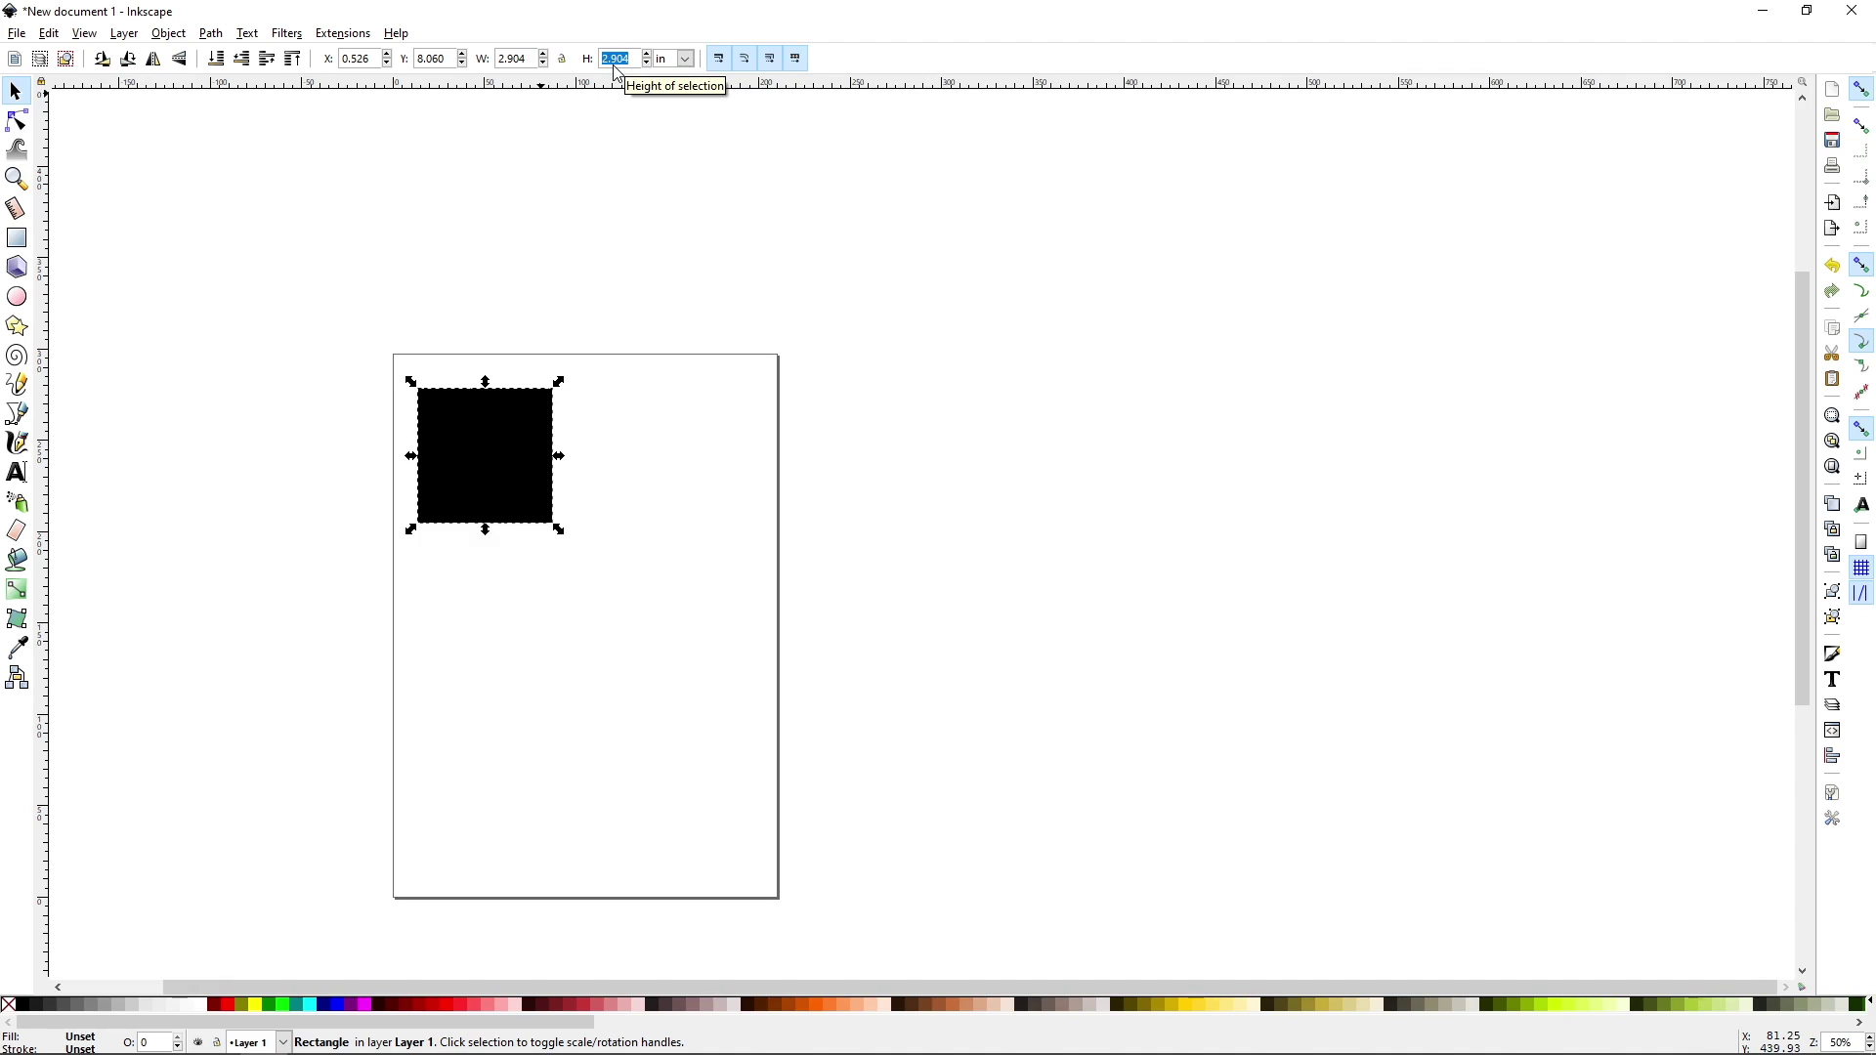
pyautogui.write('1')
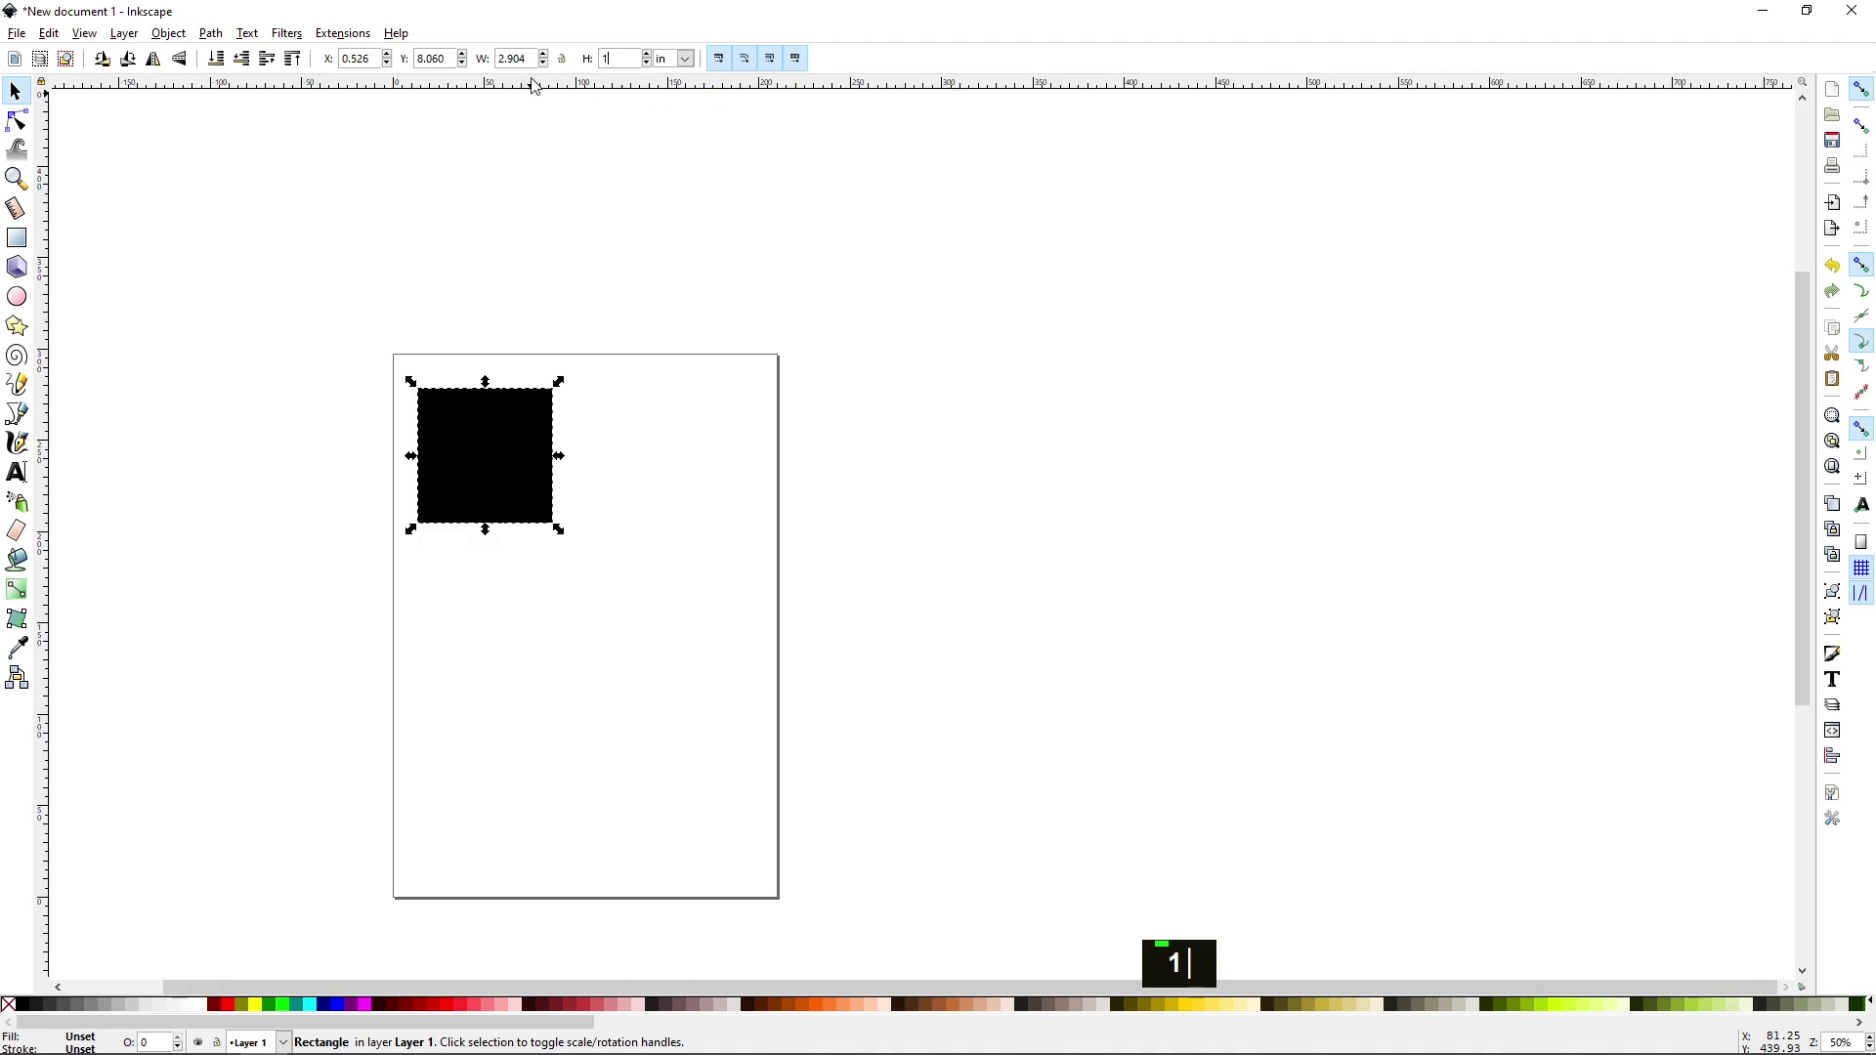
pyautogui.press('Return')
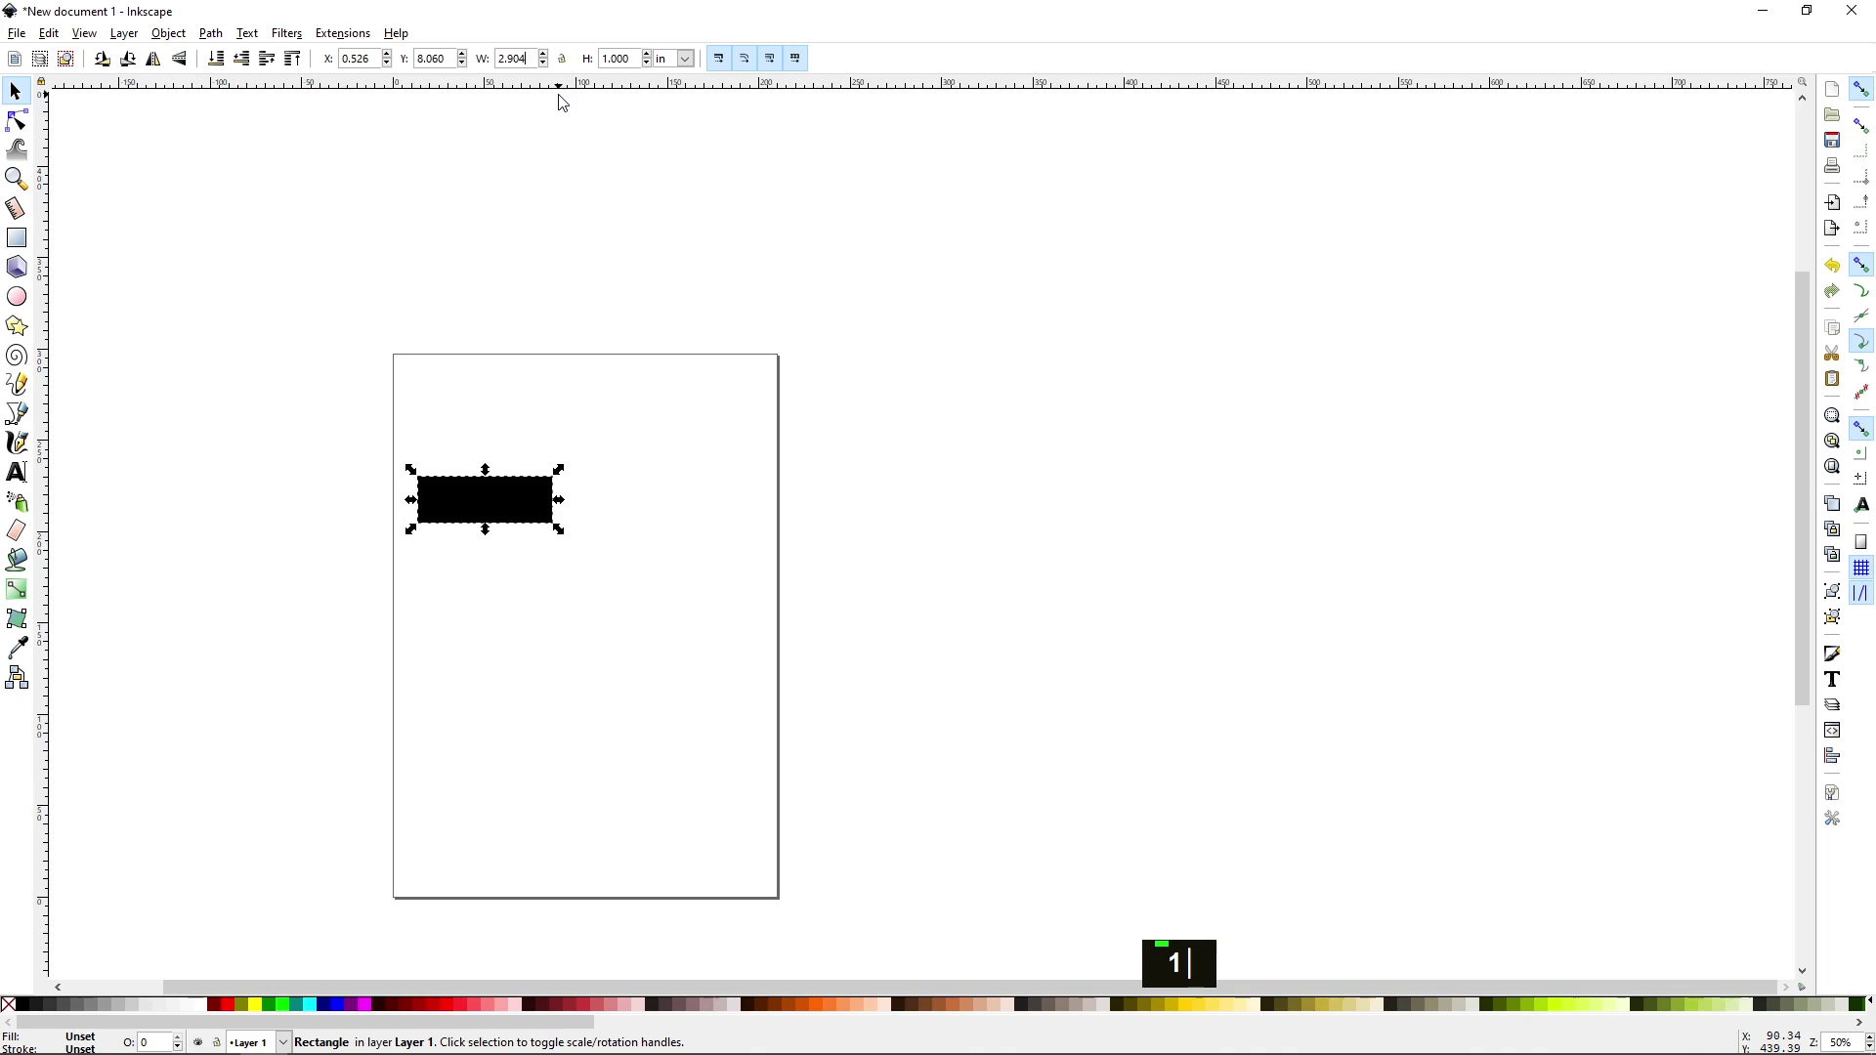
# Step: Set the shape's width to 1 in as well, and undo both the width and height changes
pyautogui.press('BackSpace')
pyautogui.press('BackSpace')
pyautogui.press('BackSpace')
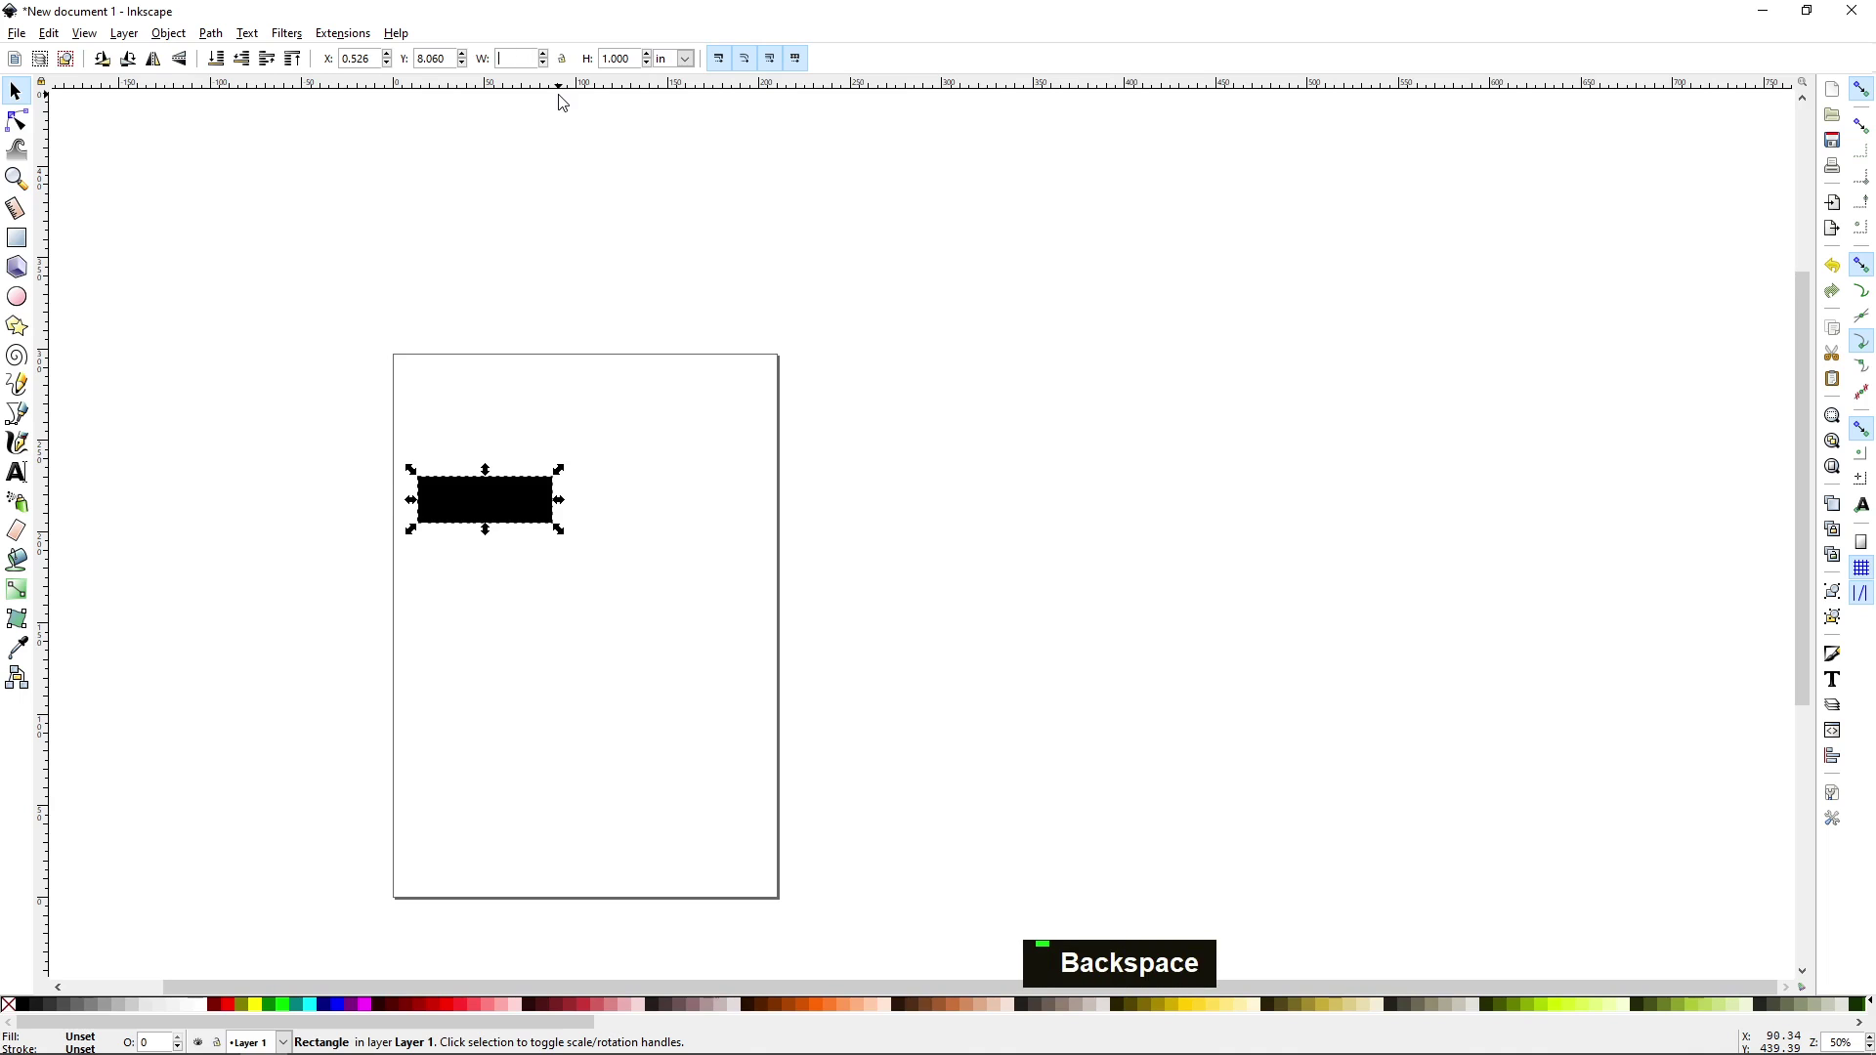
pyautogui.write('1')
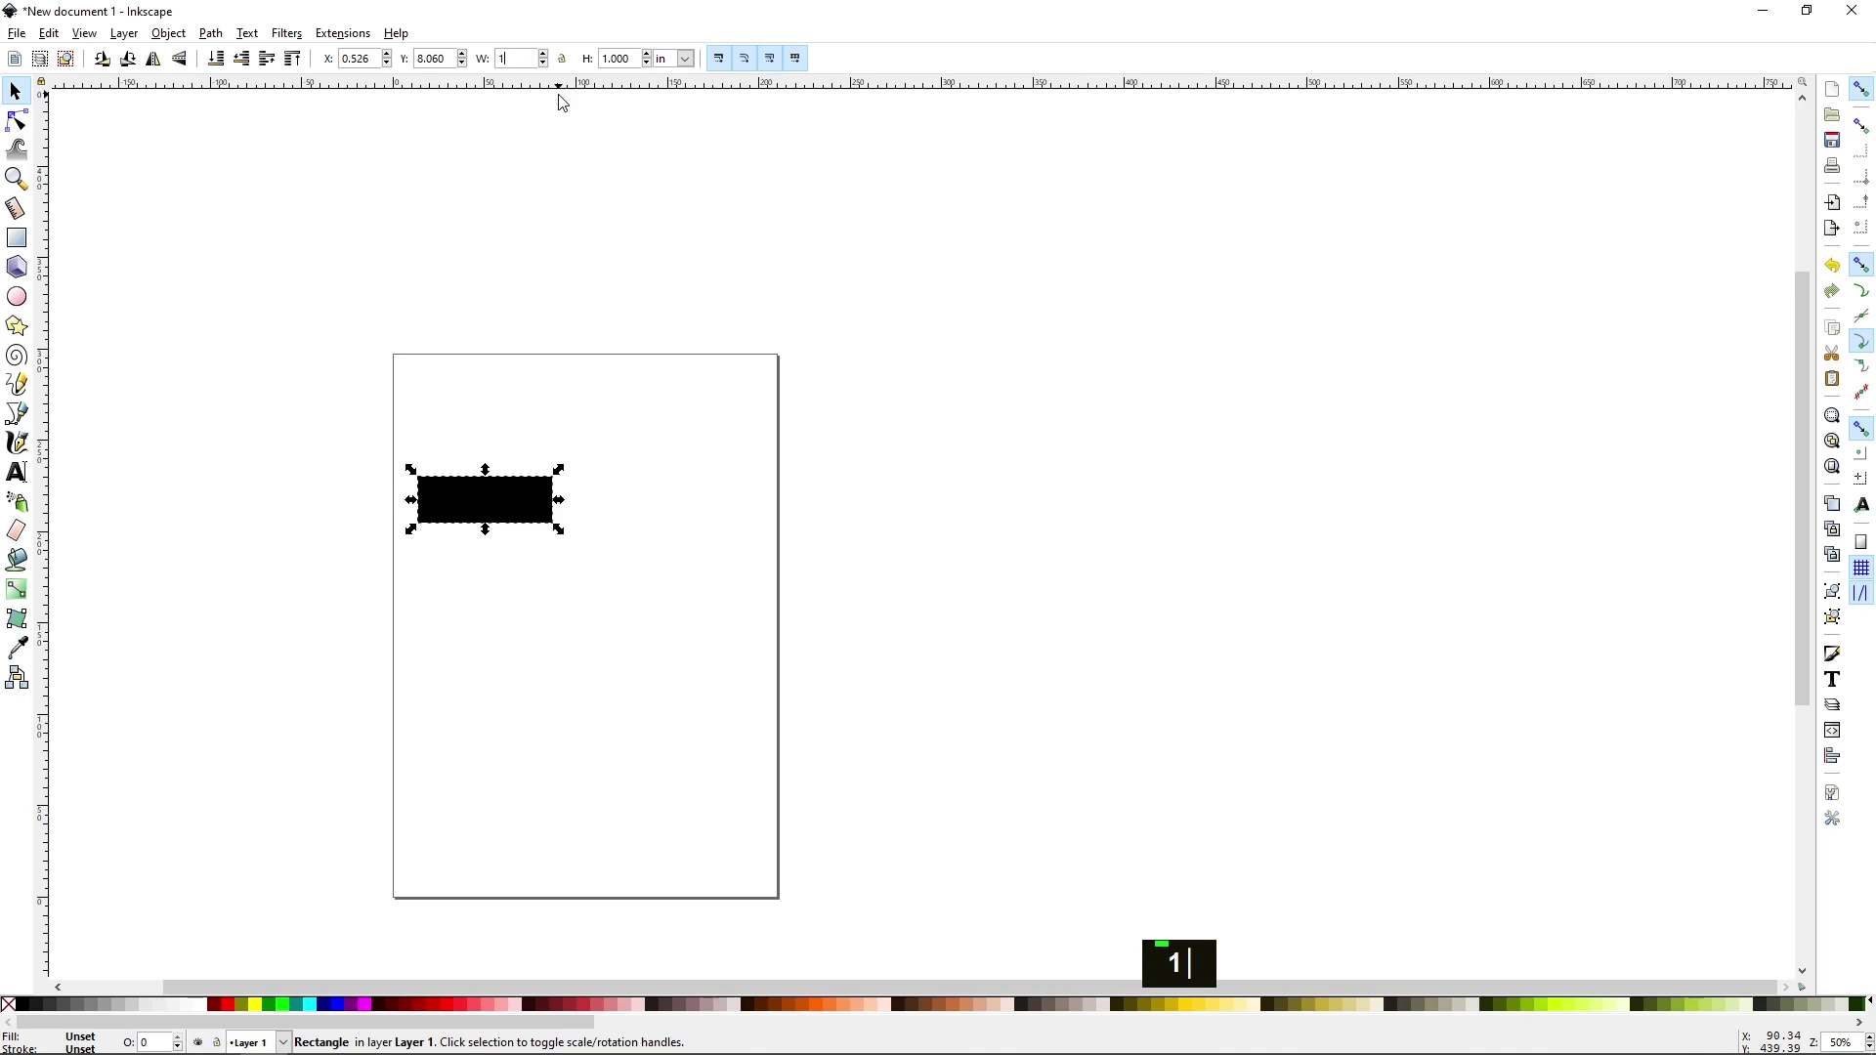
pyautogui.press('Return')
pyautogui.hotkey('ctrl', 'z')
pyautogui.hotkey('ctrl', 'z')
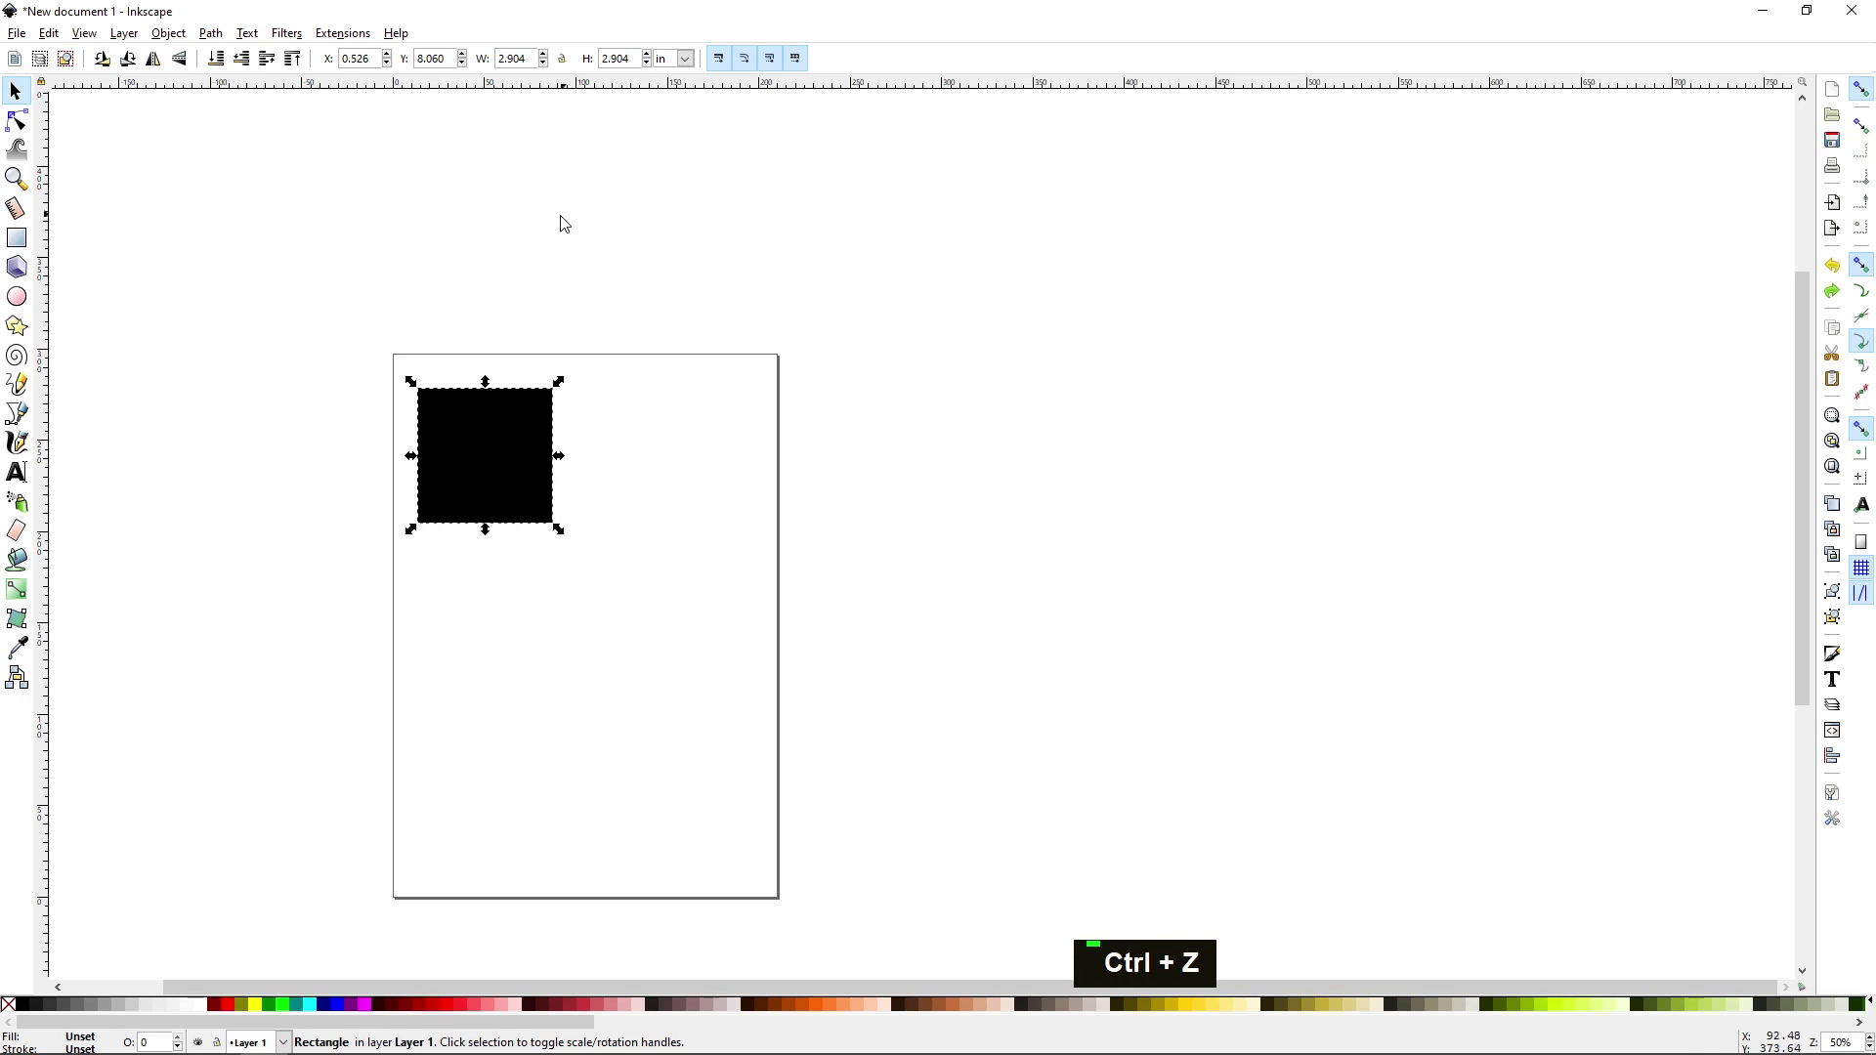
# Step: Lock the square's width-height ratio and scale it proportionally to a width of 1 in
pyautogui.click(508, 391)
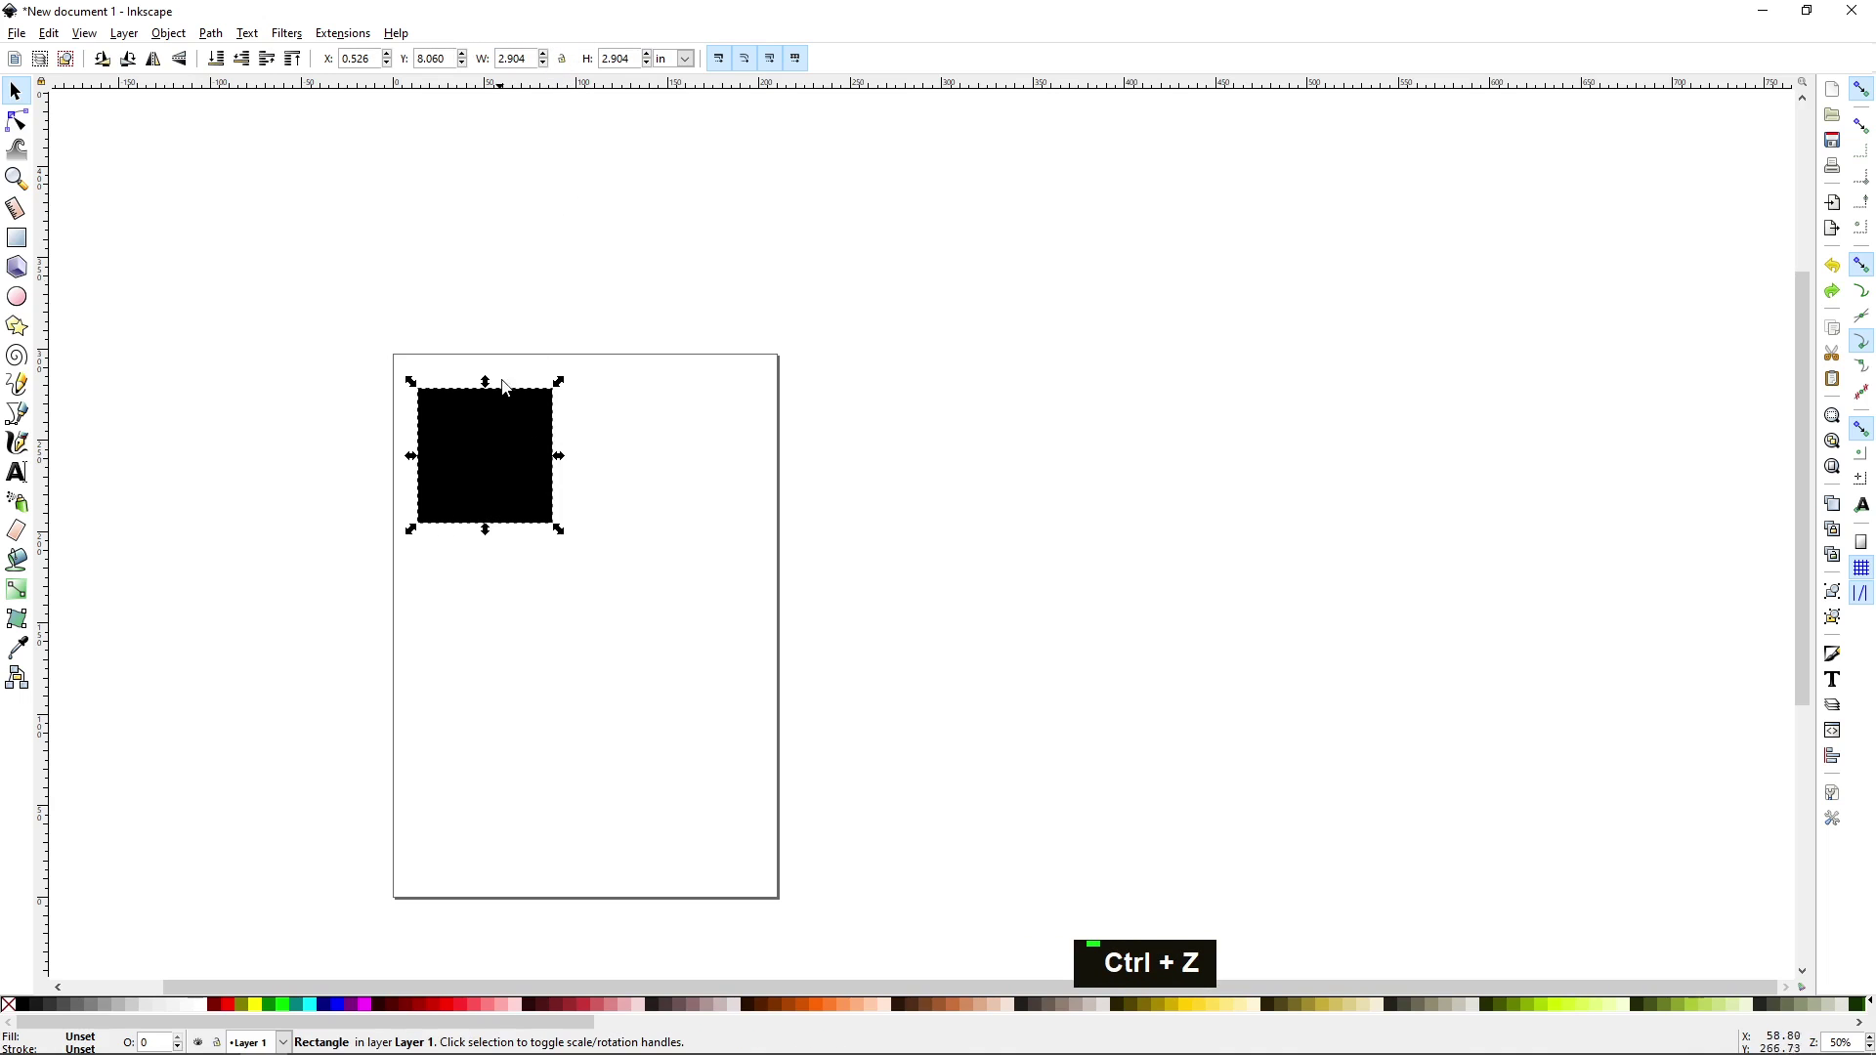
pyautogui.click(569, 64)
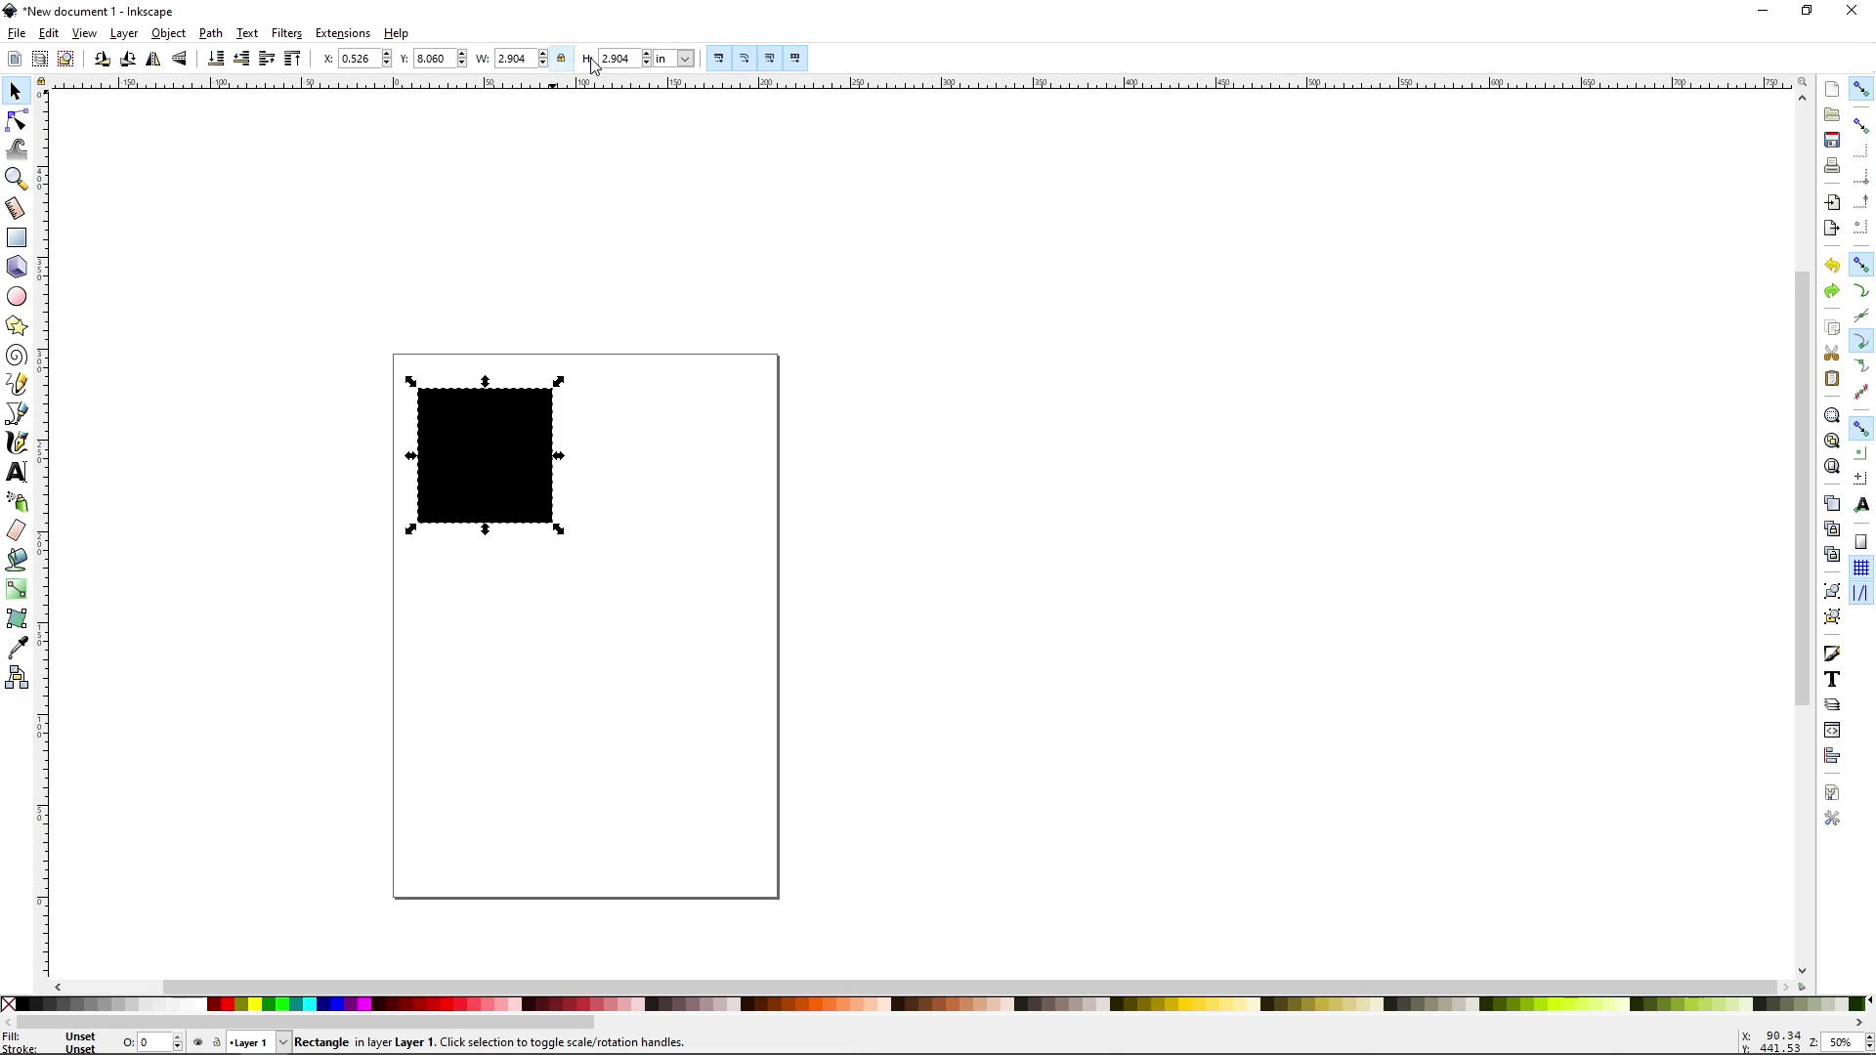
pyautogui.doubleClick(535, 59)
pyautogui.write('1')
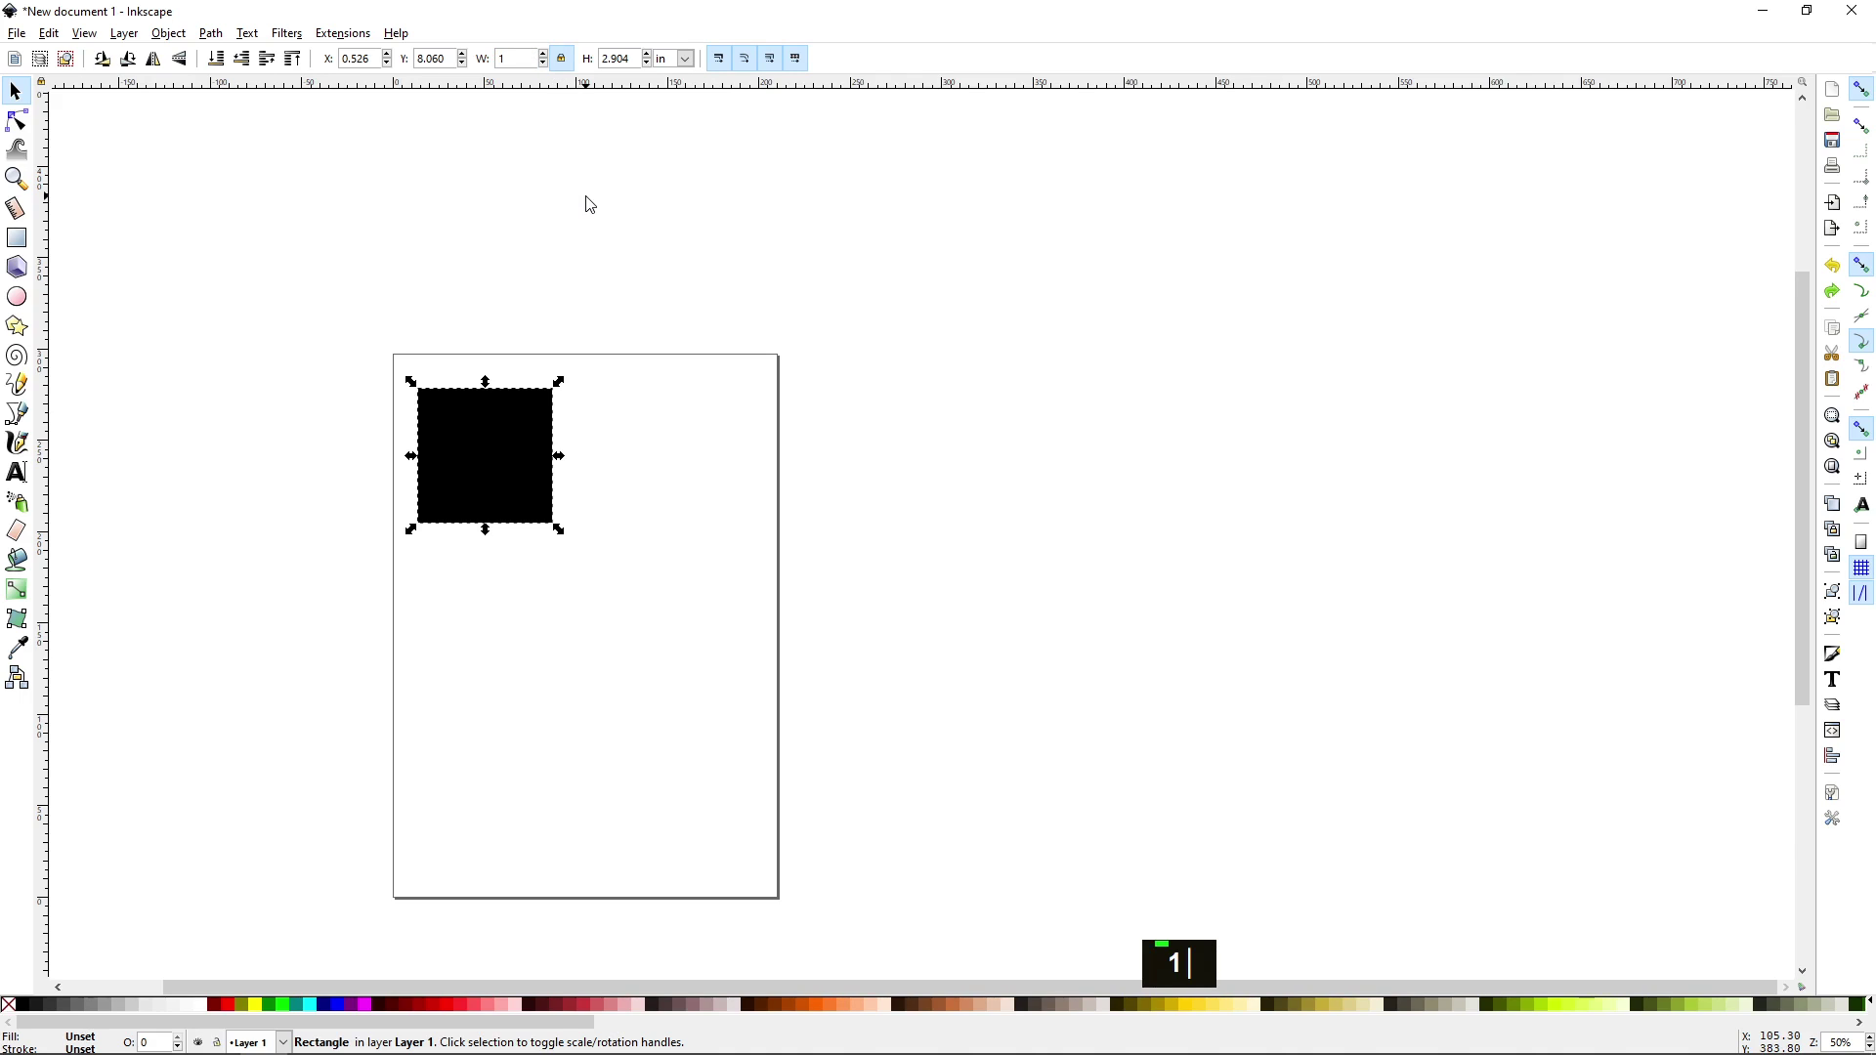
pyautogui.press('Return')
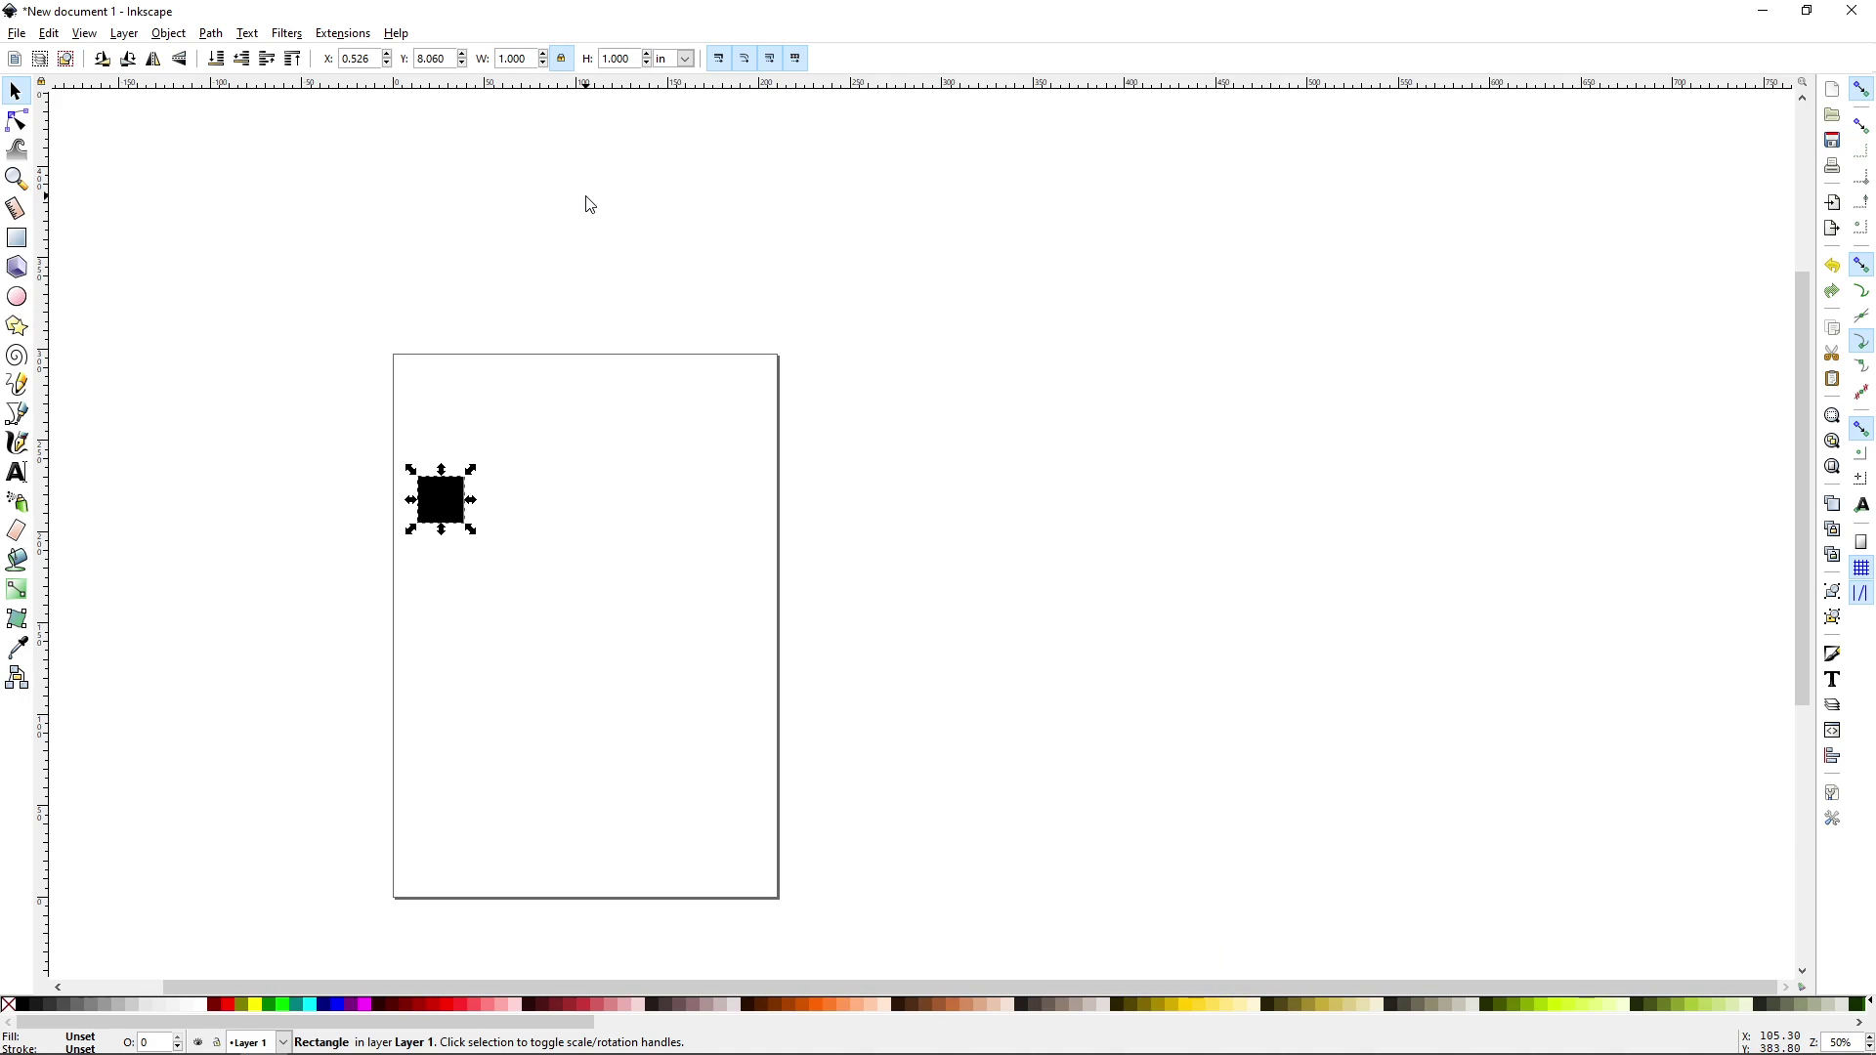
# Step: Deselect the small square and draw a tall rectangle about 2.08 in wide and 4.17 in high beside it on the page
pyautogui.click(321, 215)
pyautogui.click(21, 244)
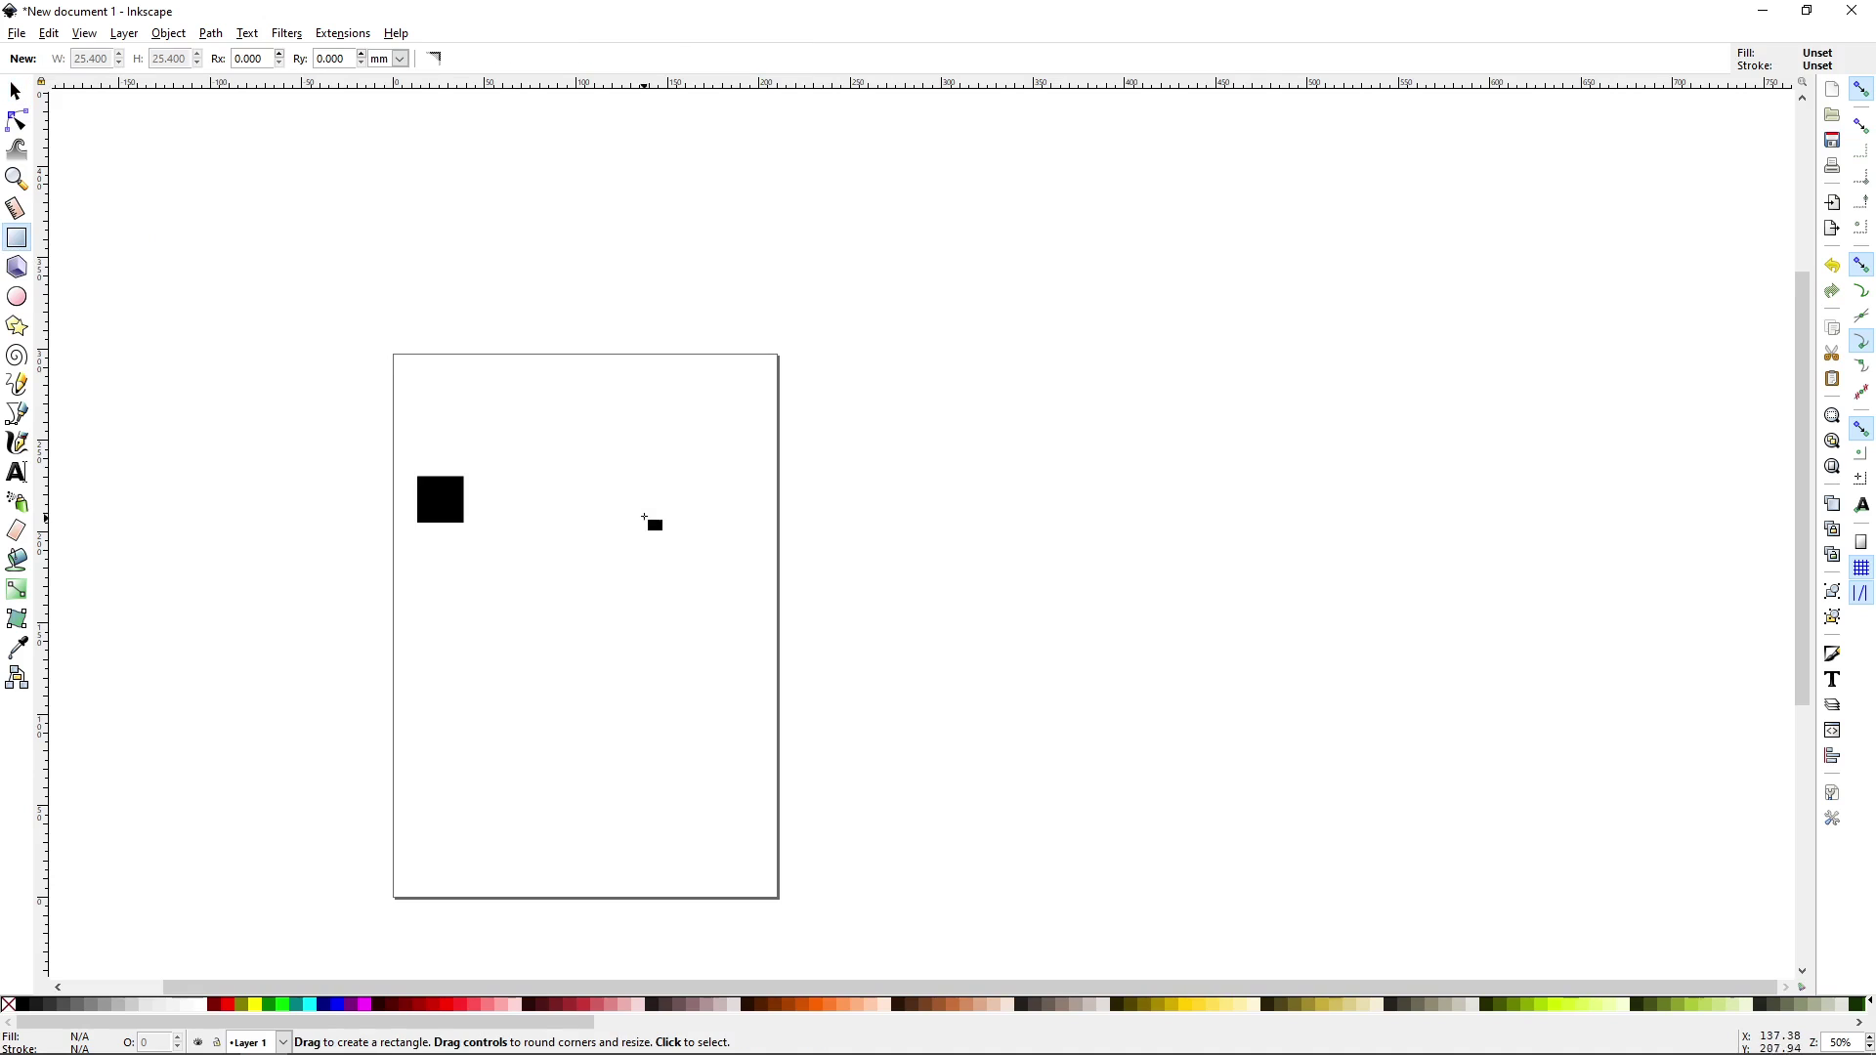
pyautogui.moveTo(530, 422); pyautogui.dragTo(622, 629)
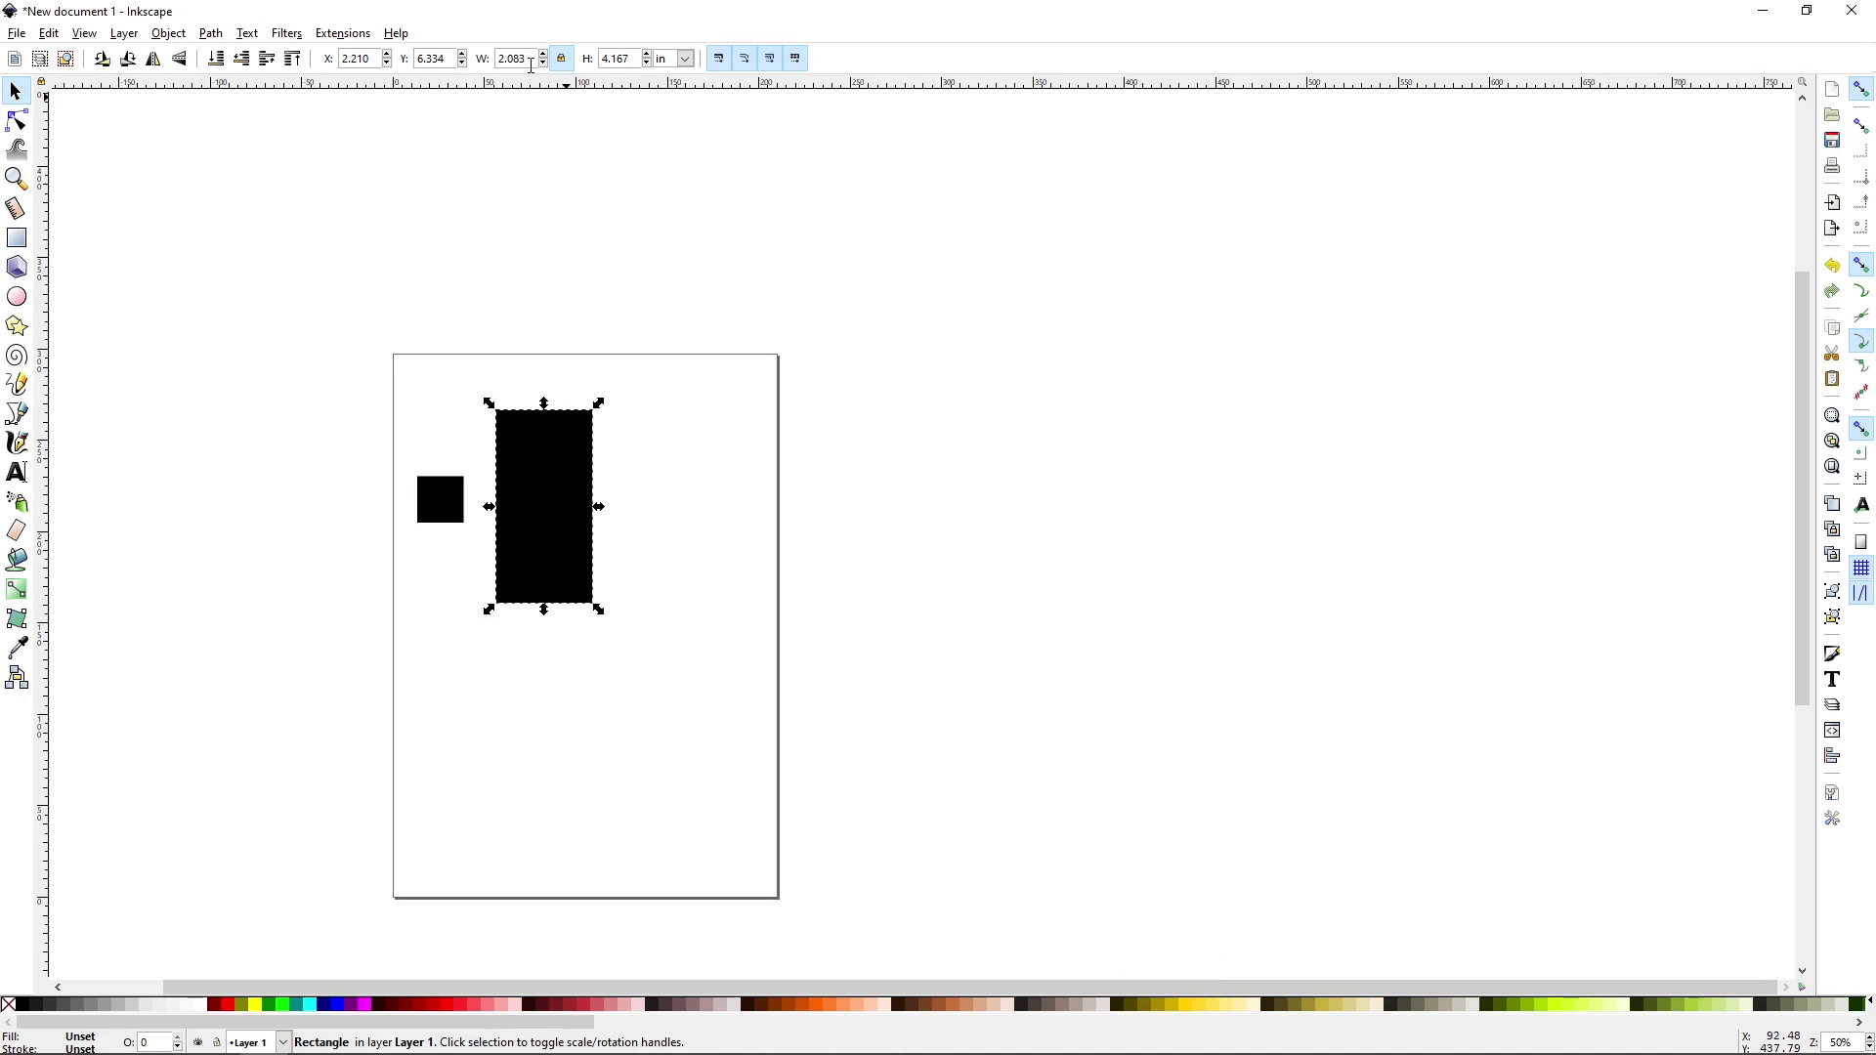
# Step: Scale the tall rectangle to a width of 1 in with the ratio locked, and undo the resize
pyautogui.click(512, 59)
pyautogui.write('1')
pyautogui.press('Return')
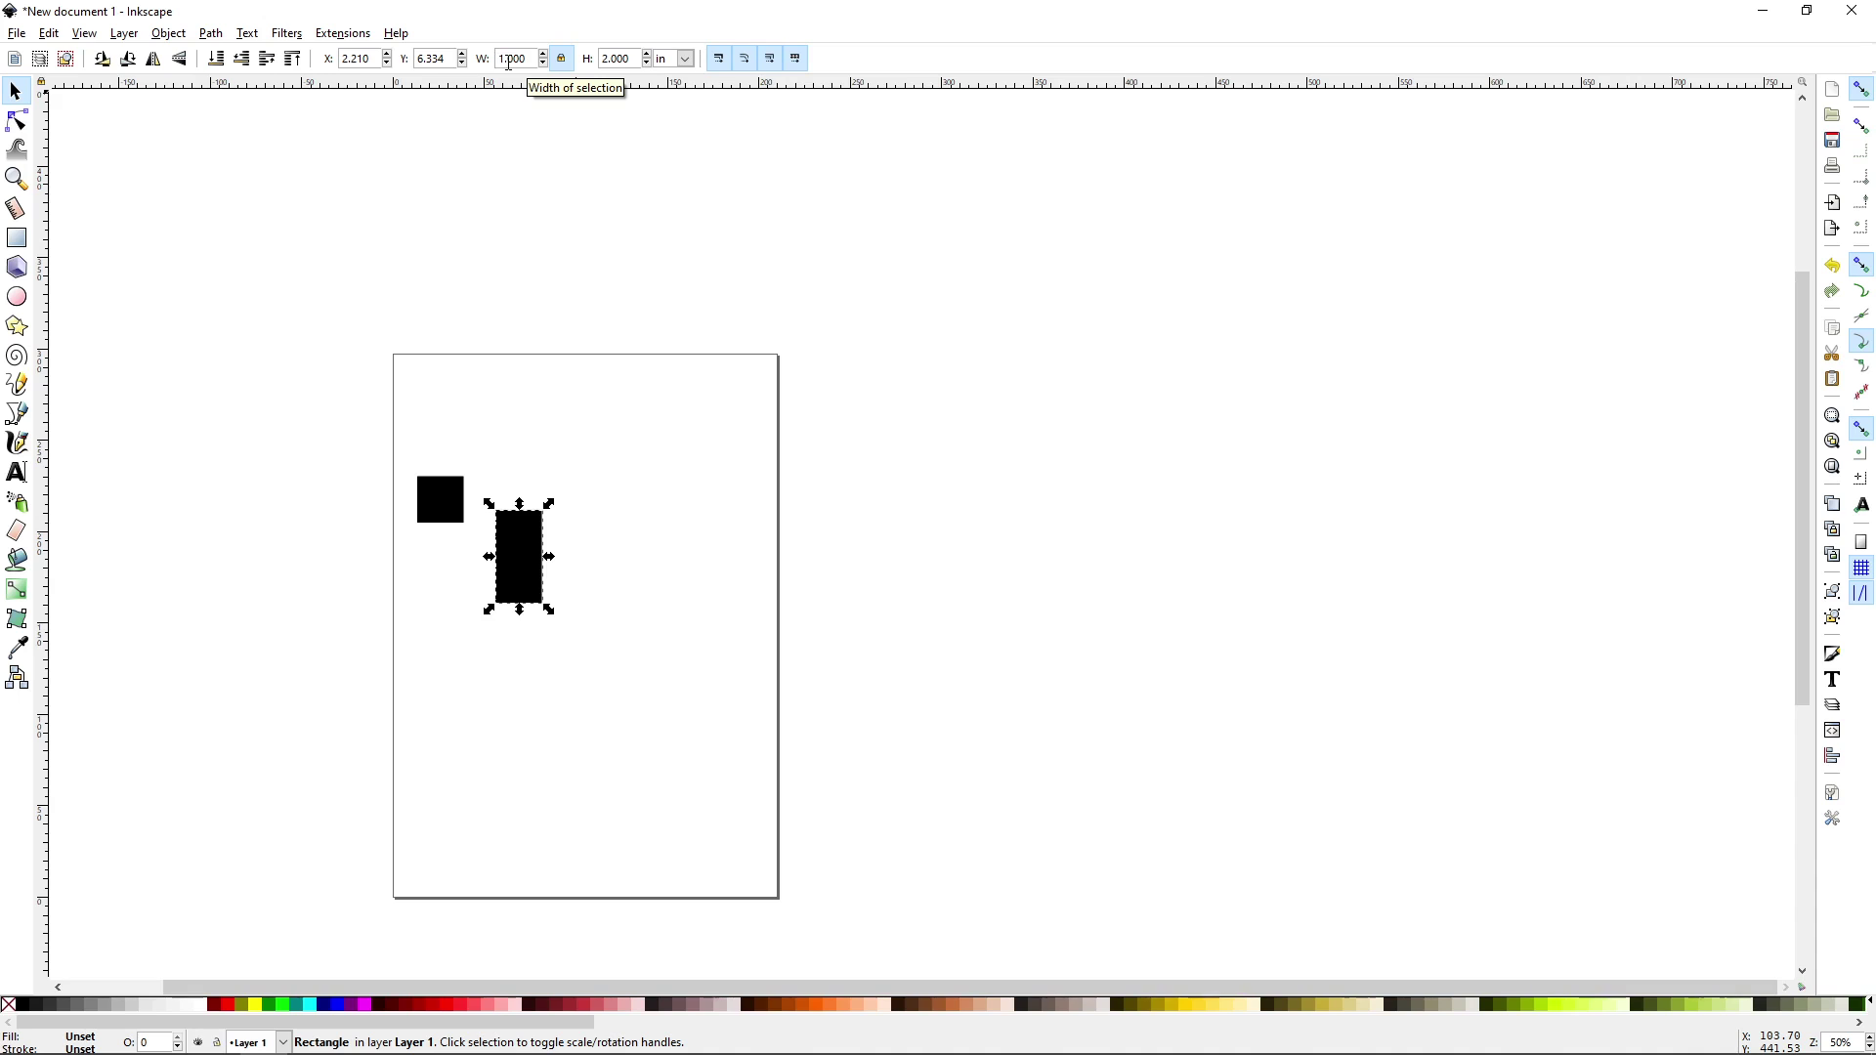
pyautogui.hotkey('ctrl', 'z')
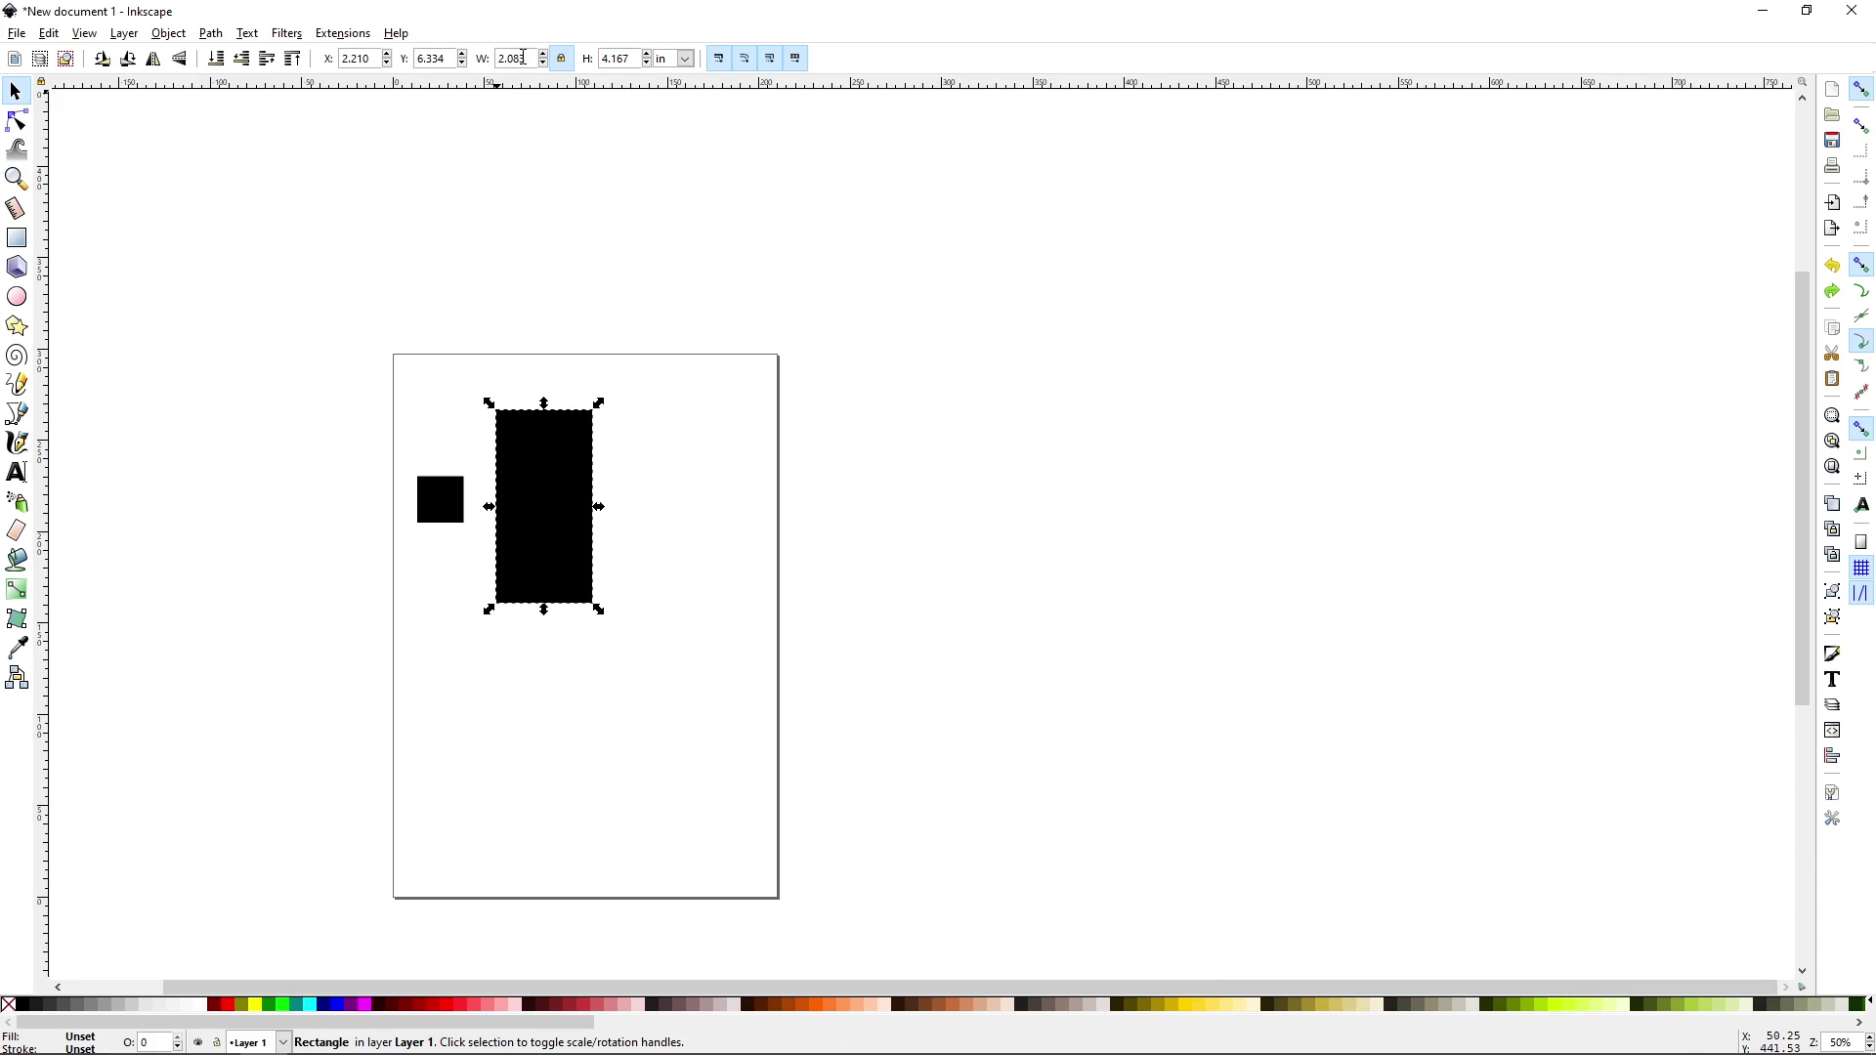
# Step: Scale the tall rectangle to a width of 10 in, keeping its width-height ratio locked
pyautogui.doubleClick(527, 59)
pyautogui.write('10')
pyautogui.press('Return')
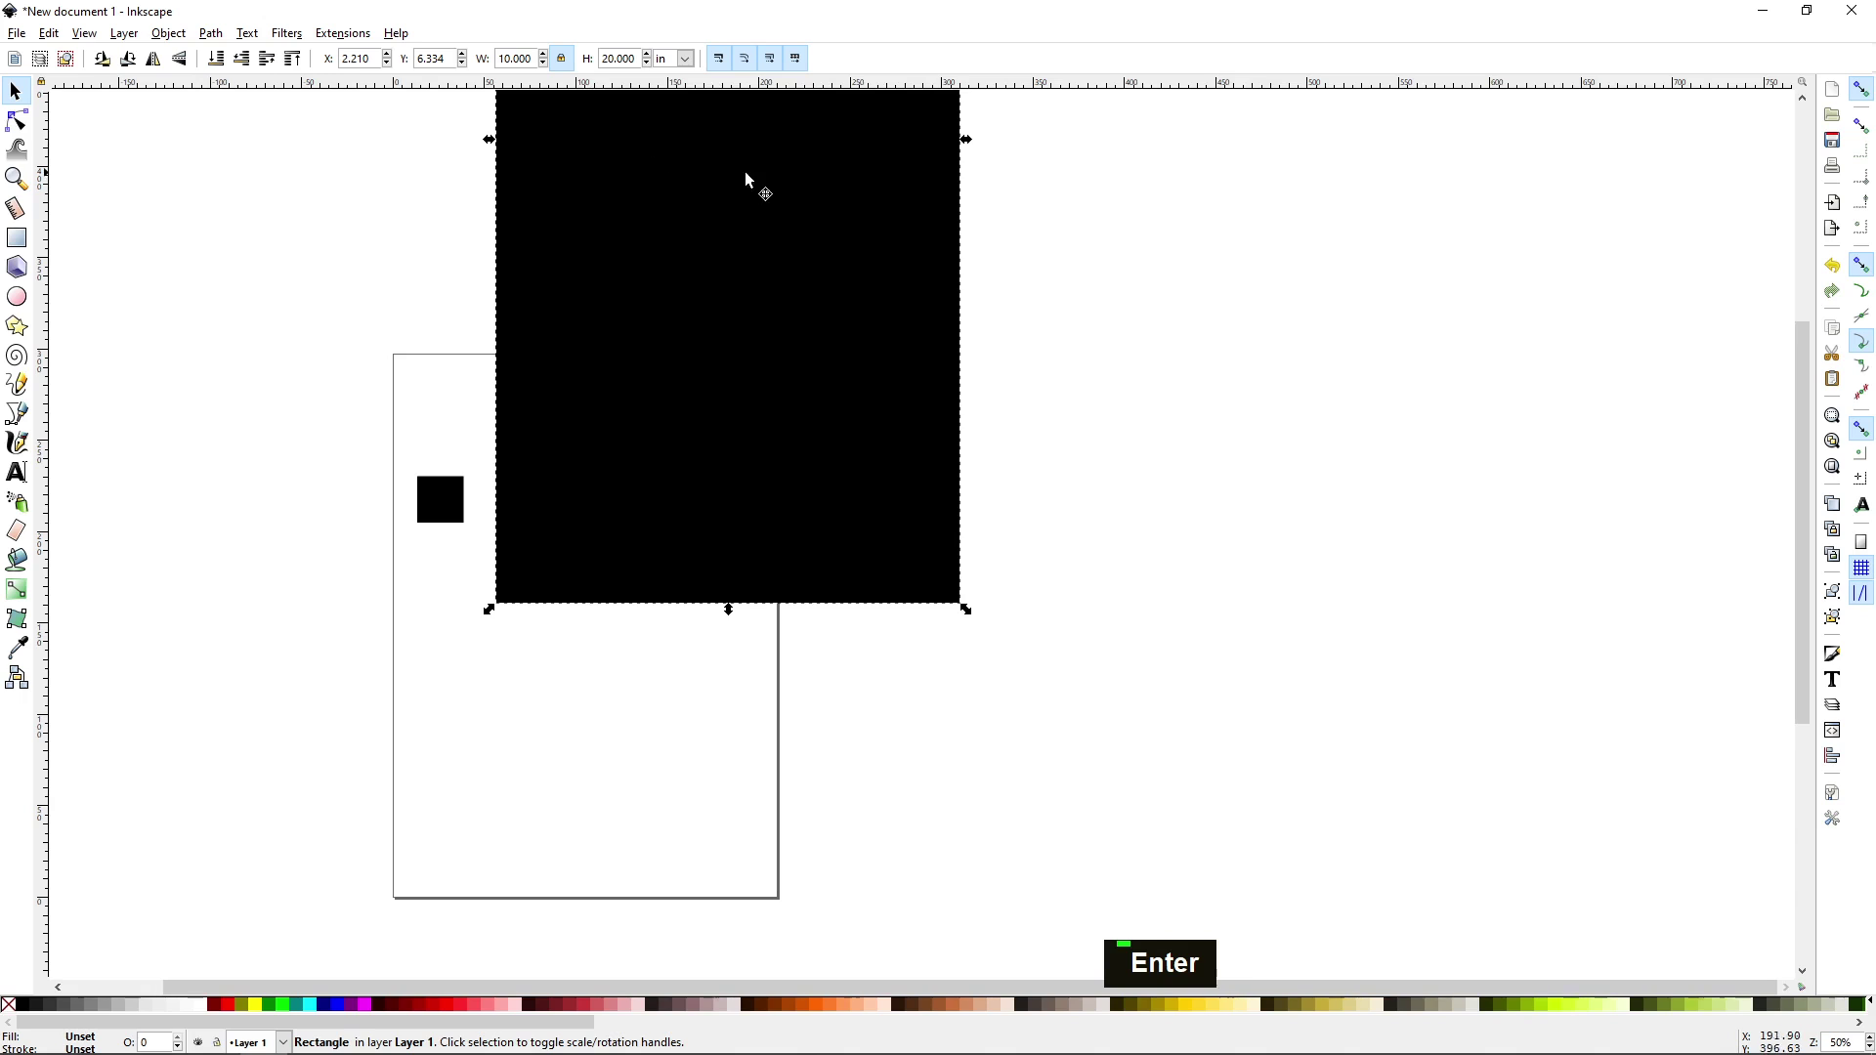
# Step: Zoom out and in around the enlarged rectangle to examine its size relative to the page and the small square
pyautogui.keyDown('ctrl'); pyautogui.scroll(-1, 716, 388); pyautogui.keyUp('ctrl')
pyautogui.keyDown('ctrl'); pyautogui.scroll(-1, 714, 387); pyautogui.keyUp('ctrl')
pyautogui.keyDown('ctrl'); pyautogui.scroll(1, 716, 459); pyautogui.keyUp('ctrl')
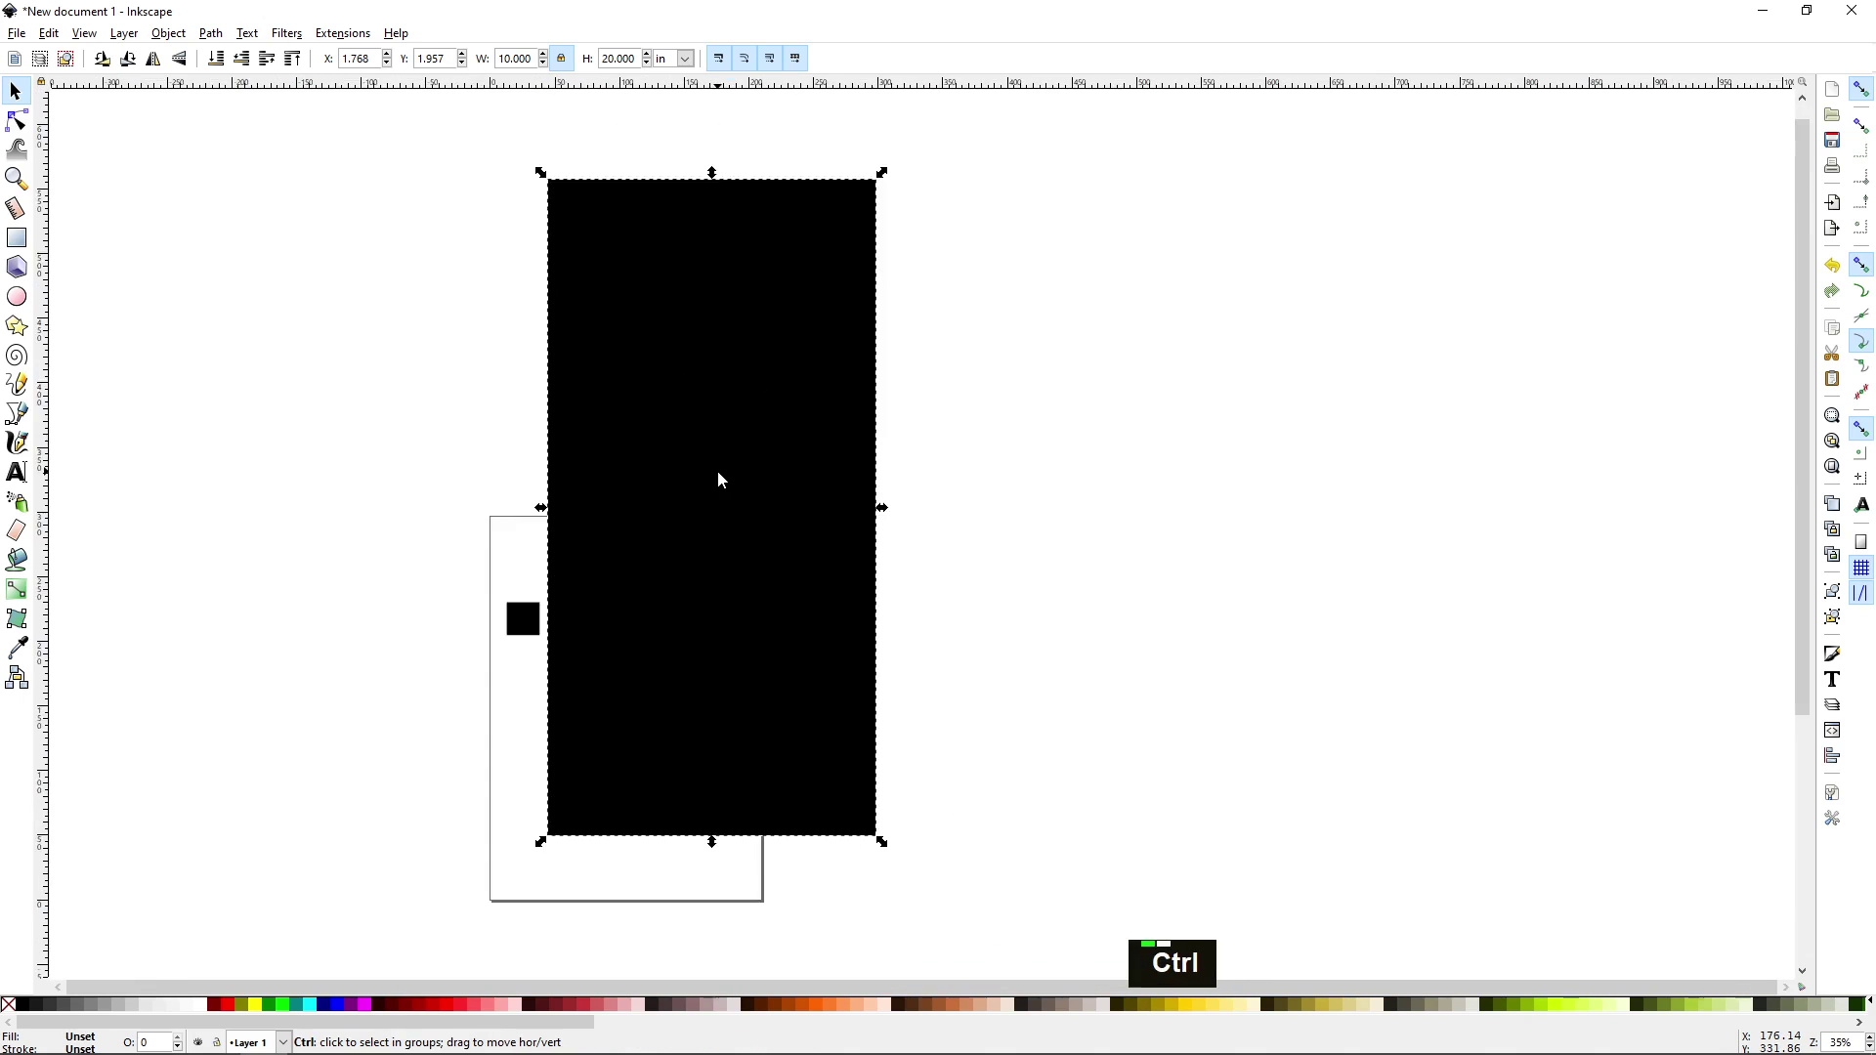
pyautogui.keyDown('ctrl'); pyautogui.scroll(-2, 719, 479); pyautogui.keyUp('ctrl')
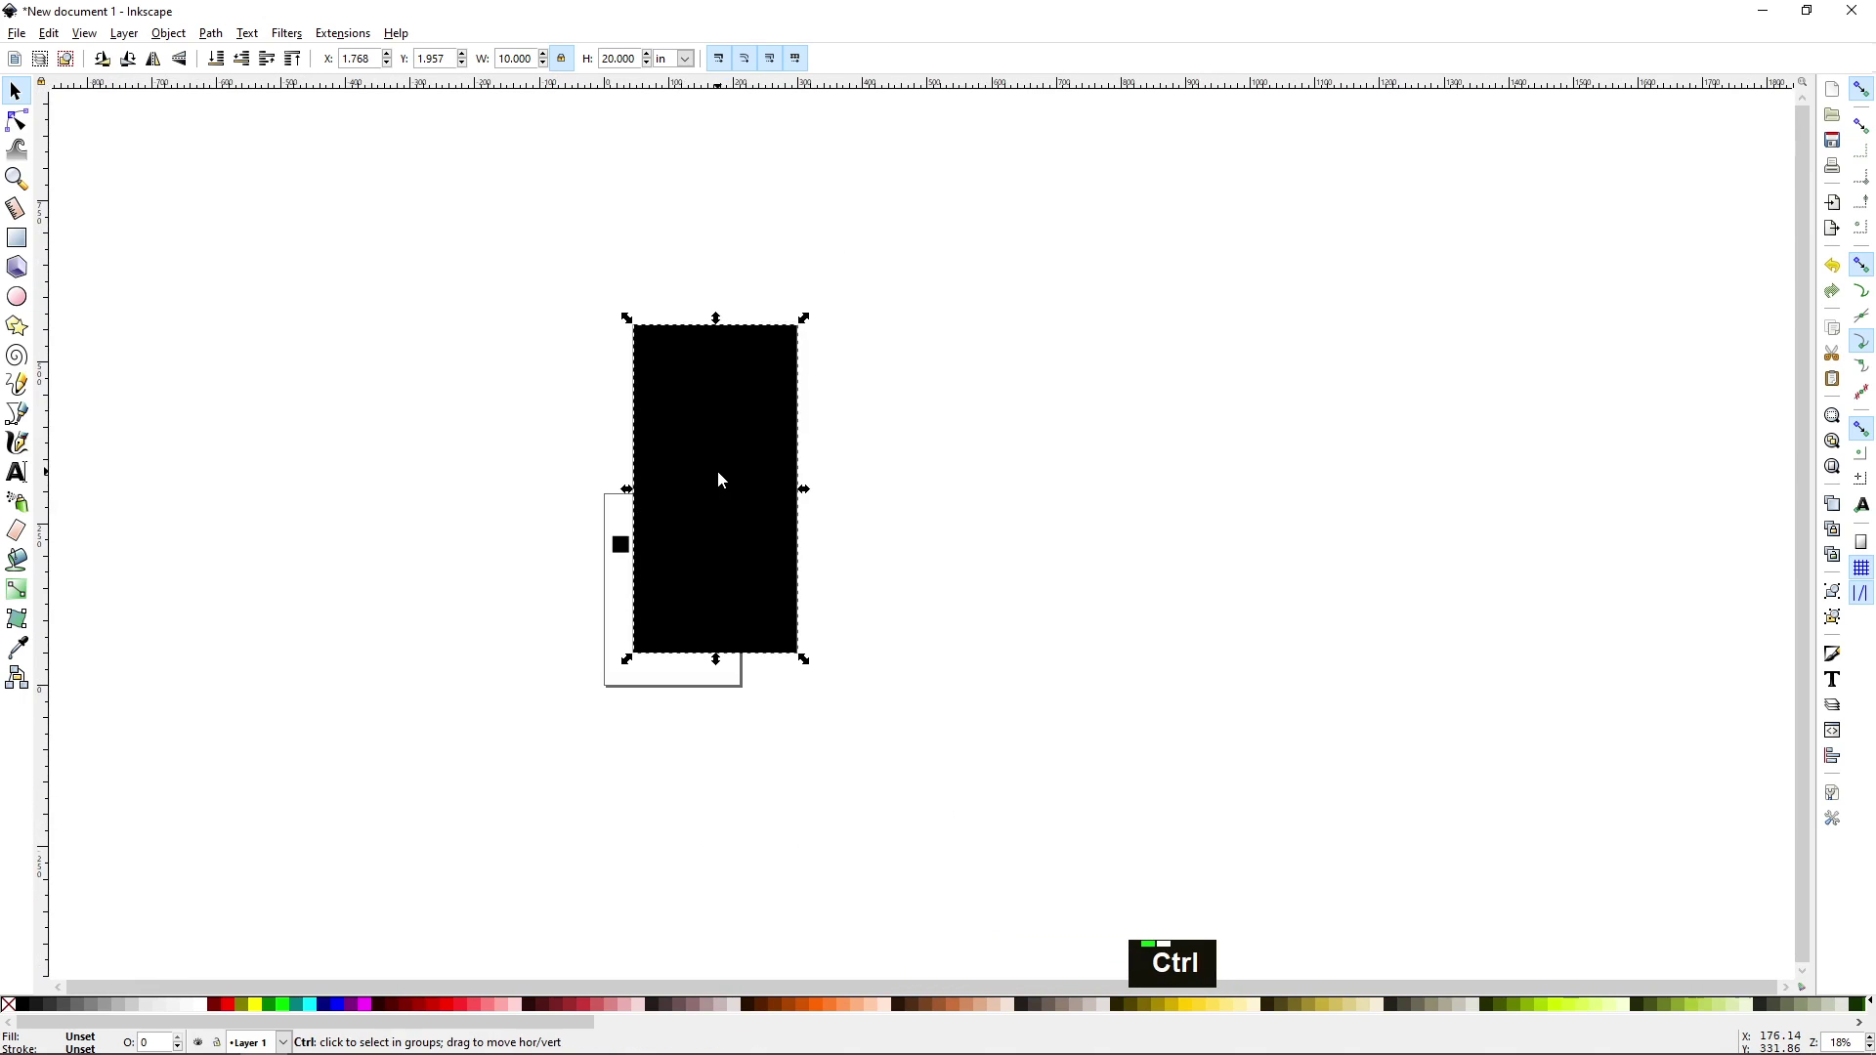
pyautogui.keyDown('ctrl'); pyautogui.scroll(2, 720, 479); pyautogui.keyUp('ctrl')
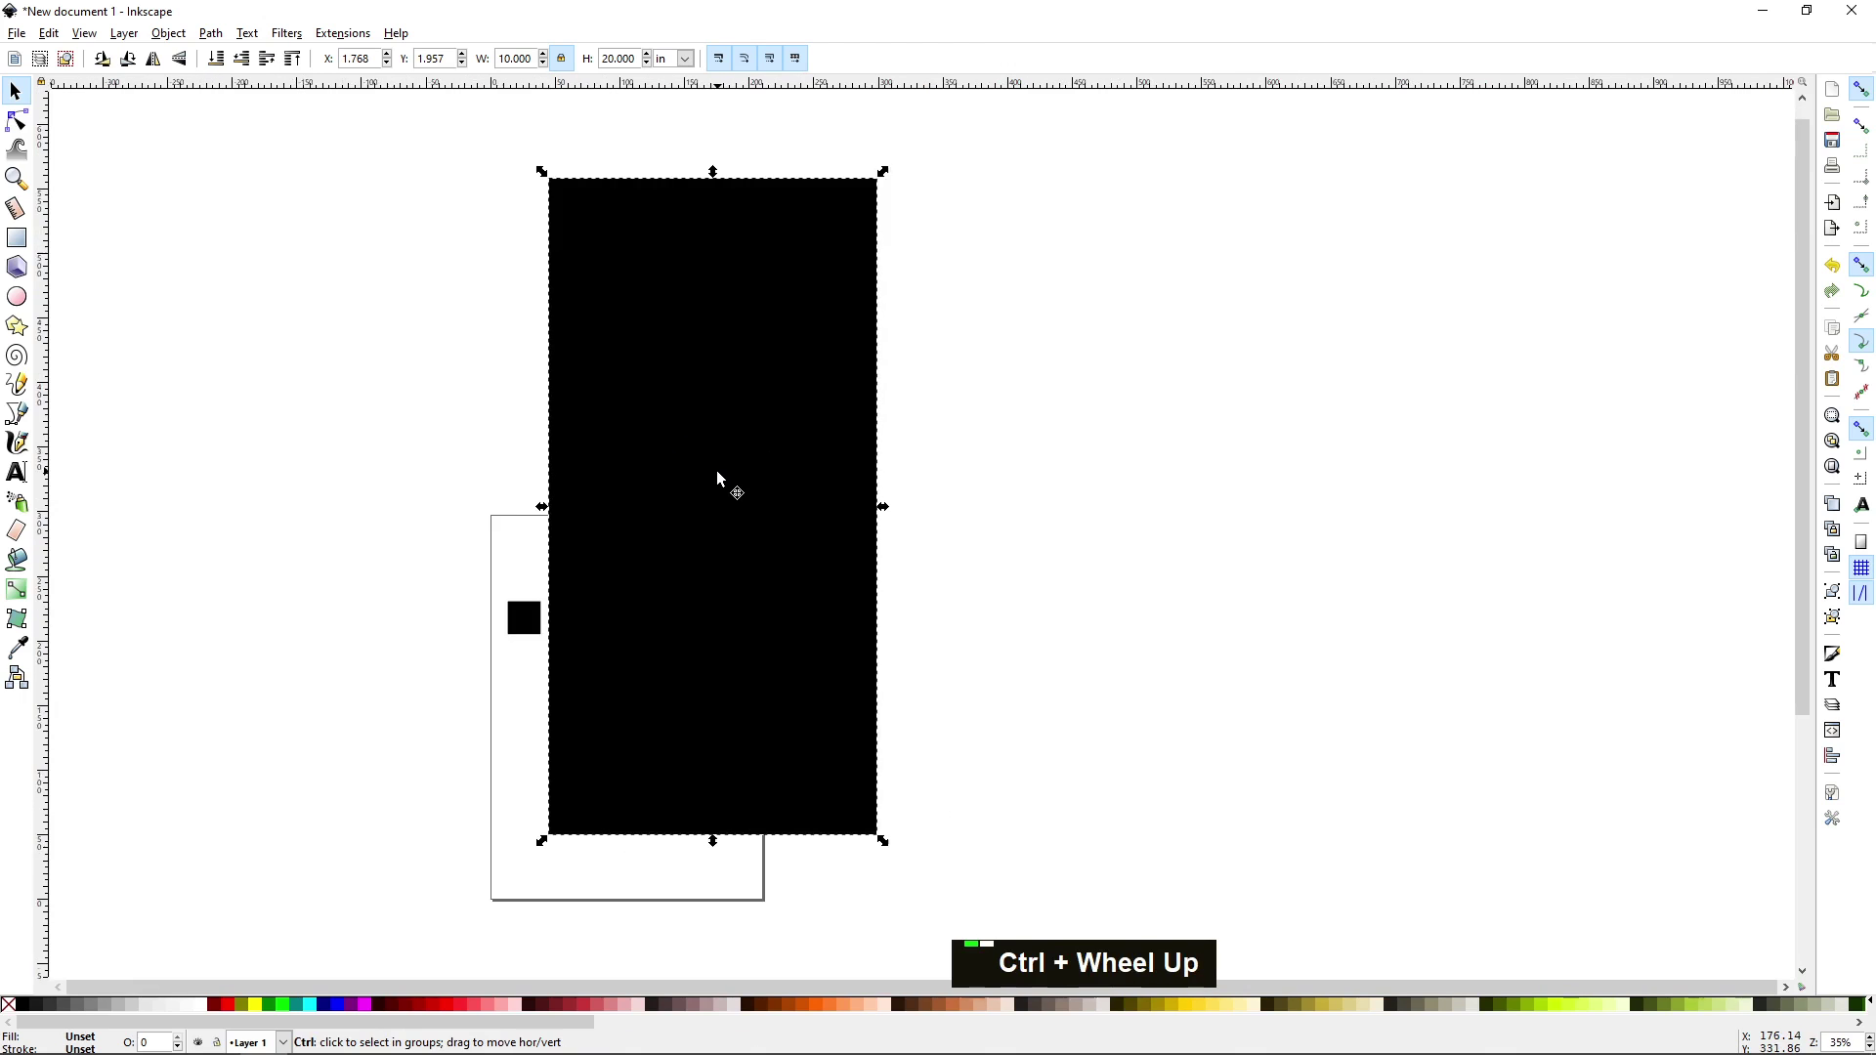
pyautogui.keyDown('ctrl'); pyautogui.scroll(-1, 719, 479); pyautogui.keyUp('ctrl')
pyautogui.keyDown('ctrl'); pyautogui.scroll(1, 723, 455); pyautogui.keyUp('ctrl')
pyautogui.keyDown('ctrl'); pyautogui.scroll(-1, 627, 533); pyautogui.keyUp('ctrl')
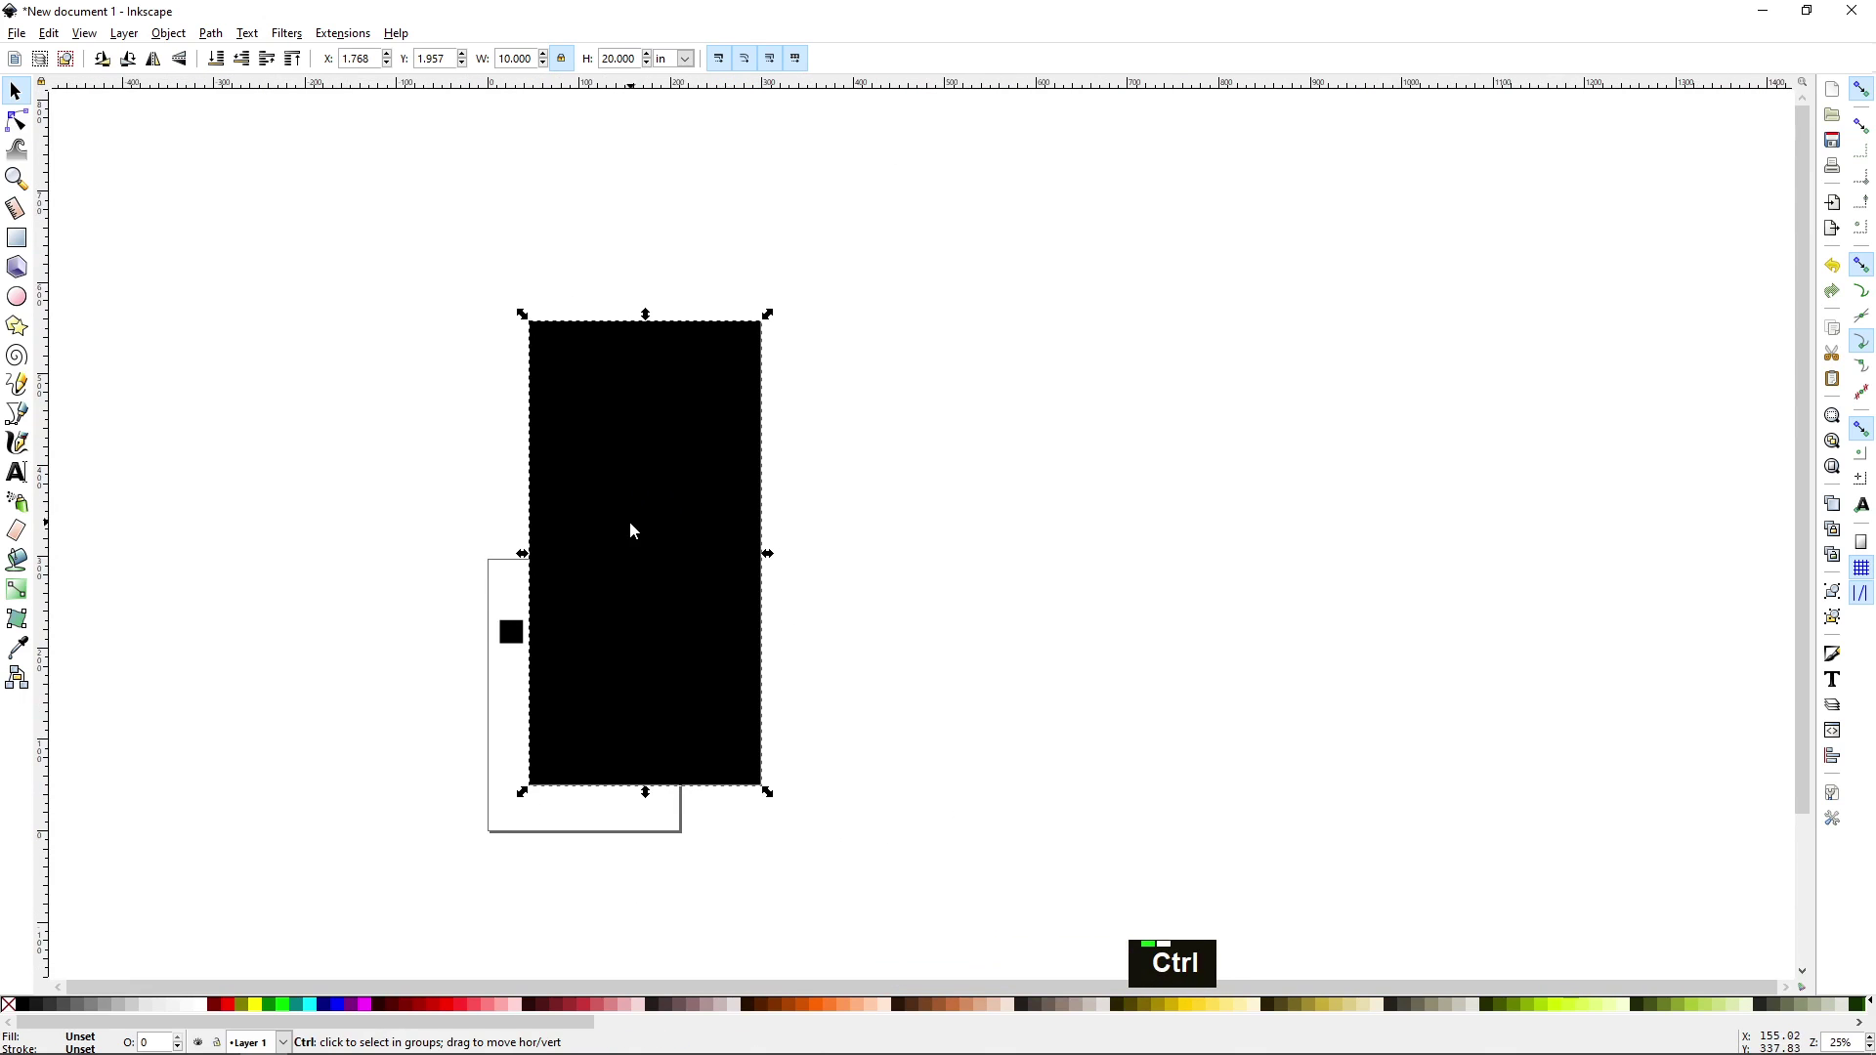
pyautogui.keyDown('ctrl'); pyautogui.scroll(1, 633, 531); pyautogui.keyUp('ctrl')
# Step: Move the enlarged rectangle slightly up and to the right over the page
pyautogui.moveTo(628, 528); pyautogui.dragTo(695, 507)
pyautogui.middleClick(817, 482)
pyautogui.middleClick(695, 507)
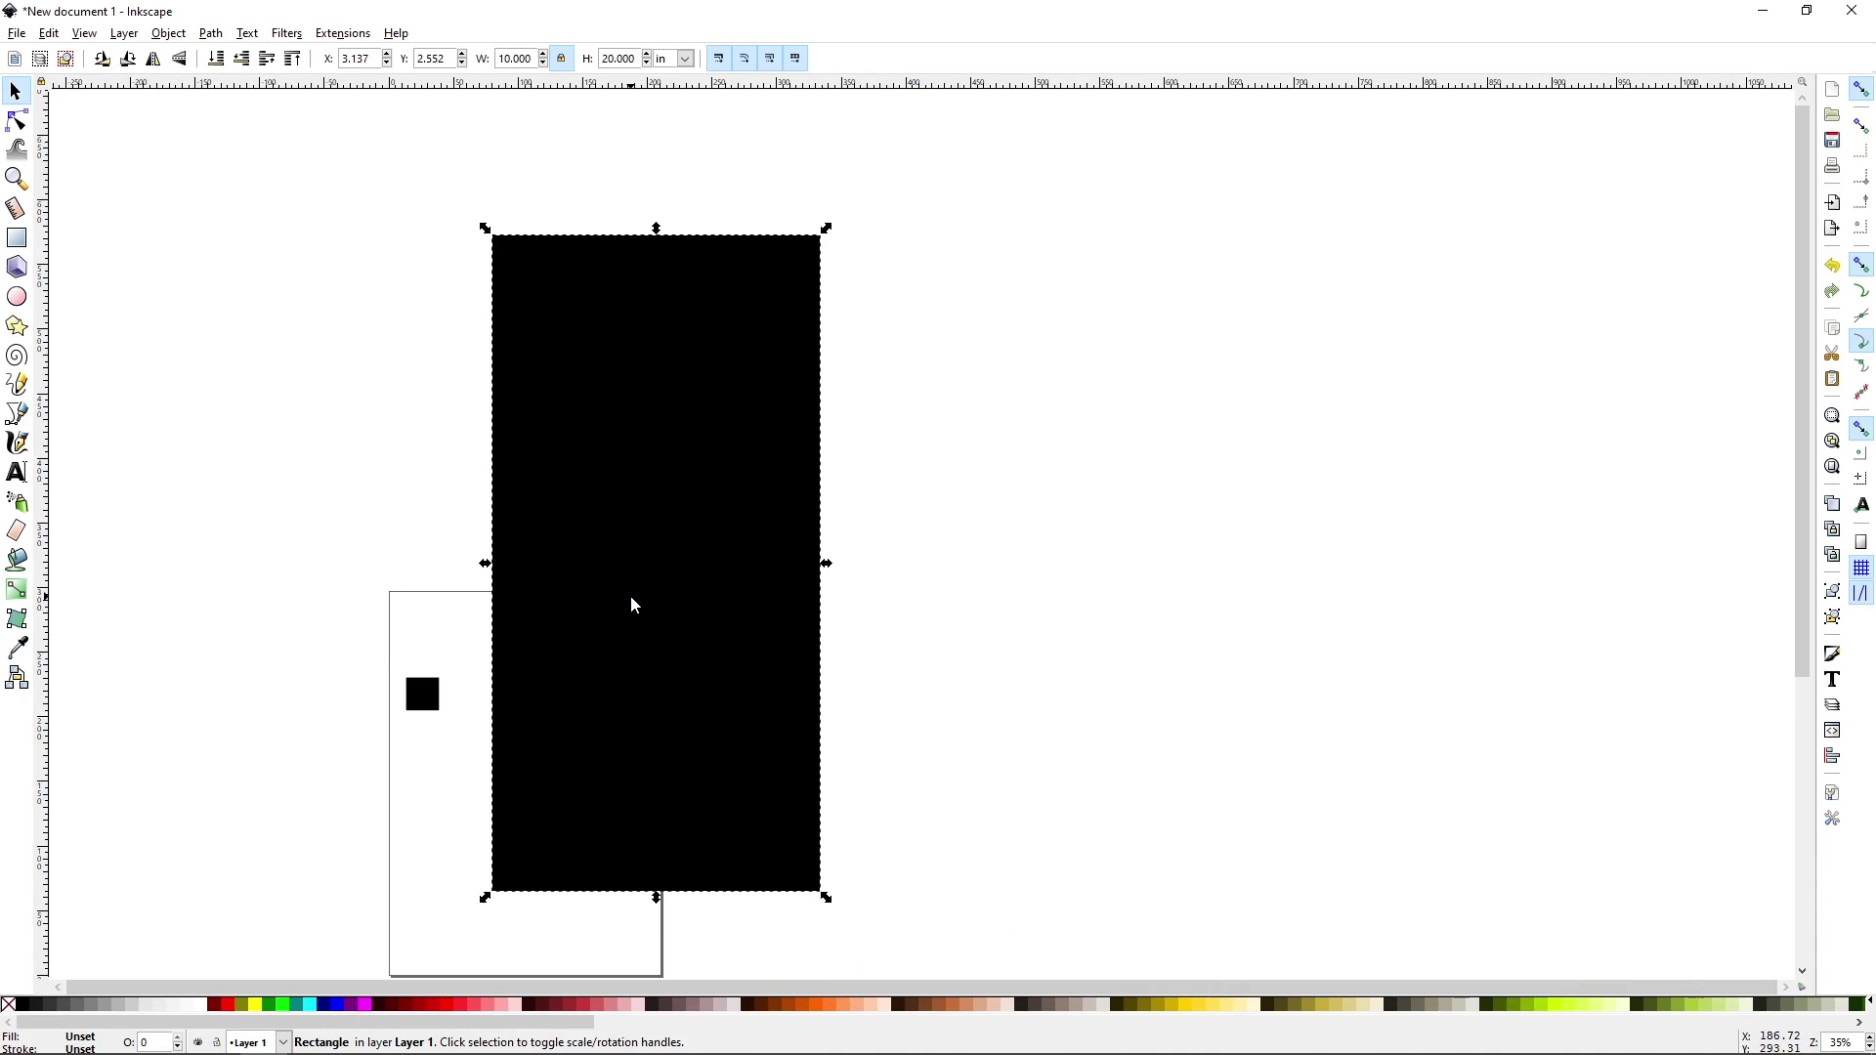
pyautogui.middleClick(611, 637)
pyautogui.scroll(-2, 668, 591)
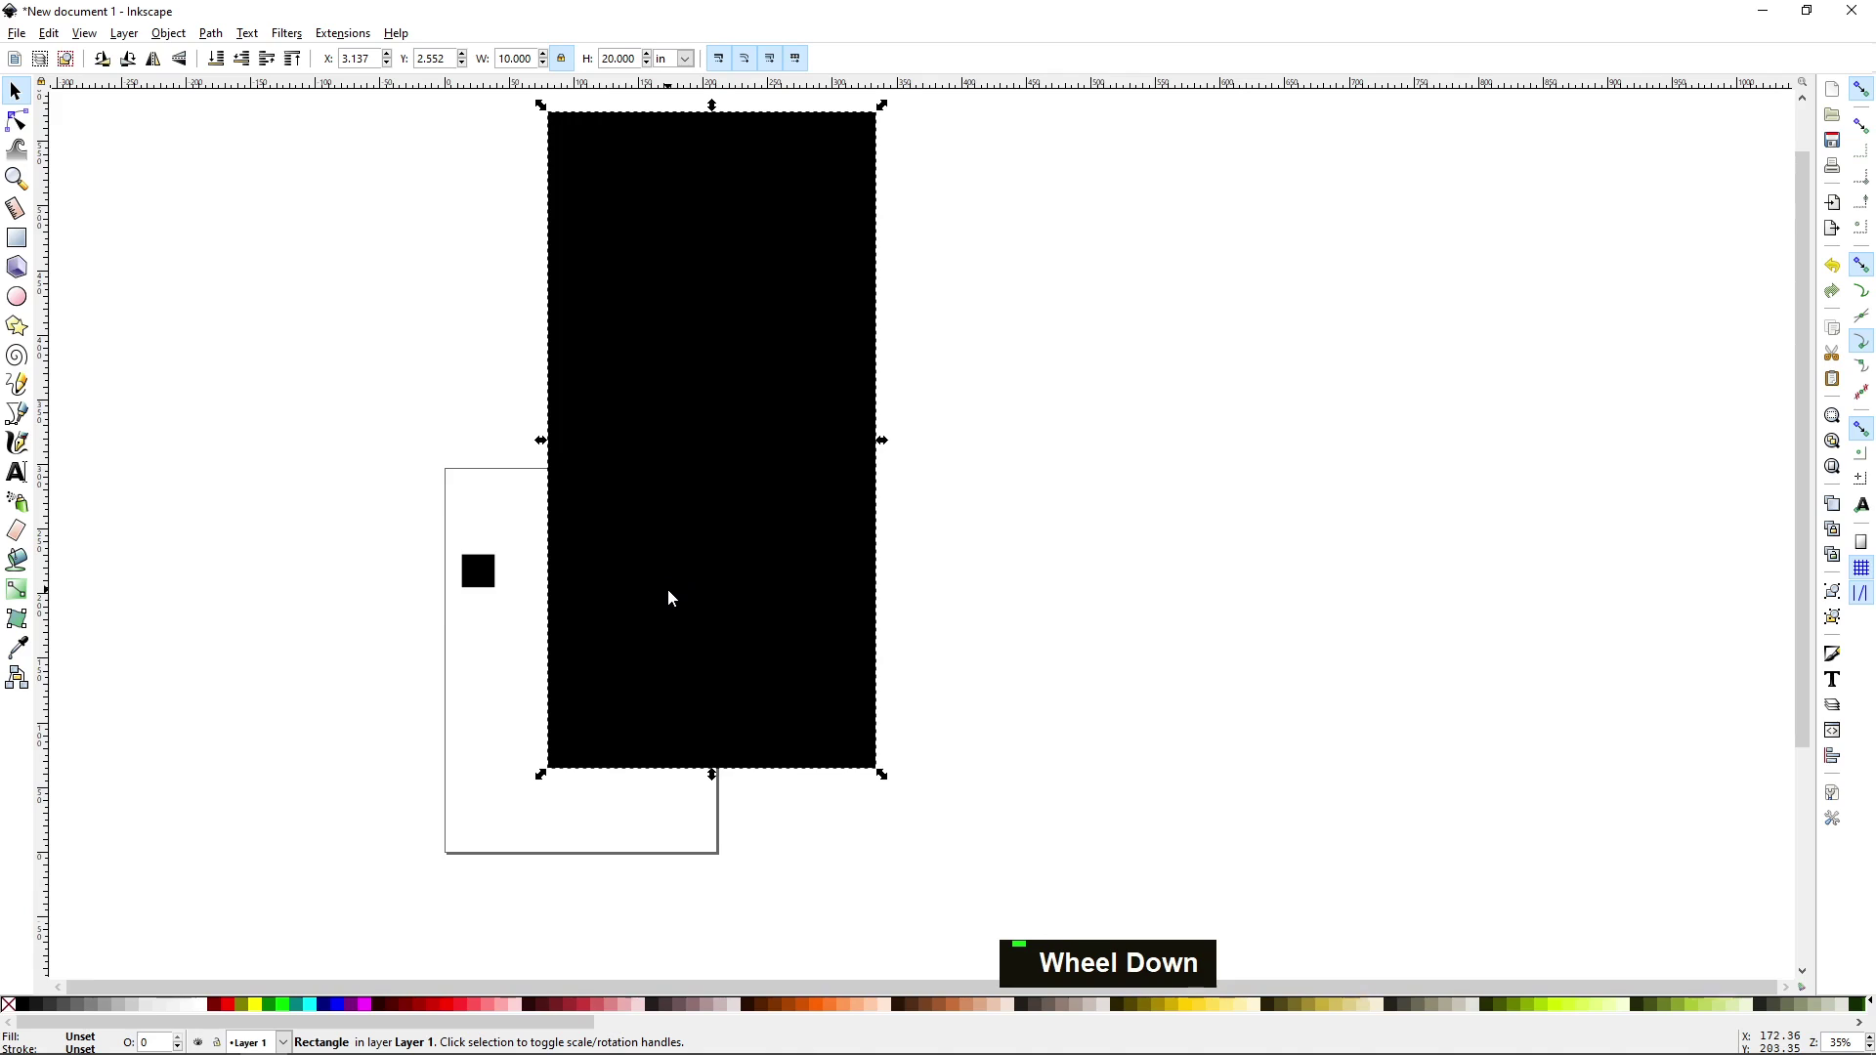